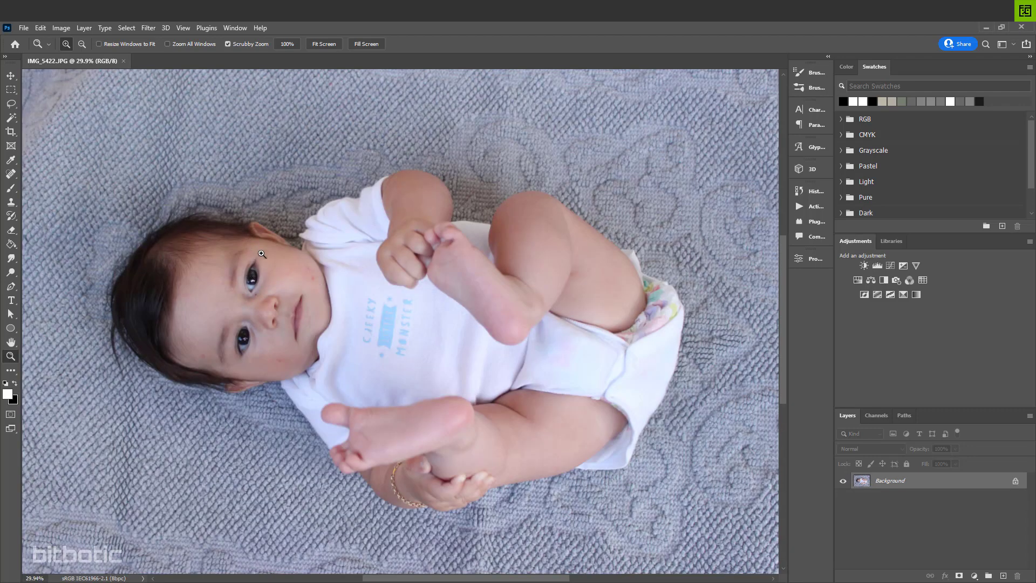
pyautogui.moveTo(293, 295); pyautogui.dragTo(398, 304)
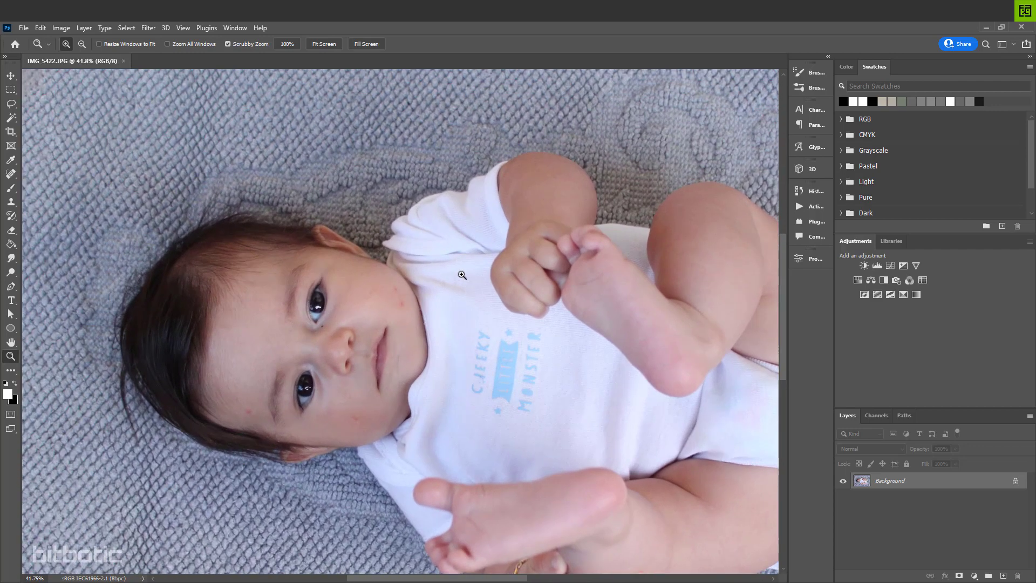
pyautogui.moveTo(471, 275); pyautogui.dragTo(443, 296)
pyautogui.moveTo(530, 296); pyautogui.dragTo(444, 294)
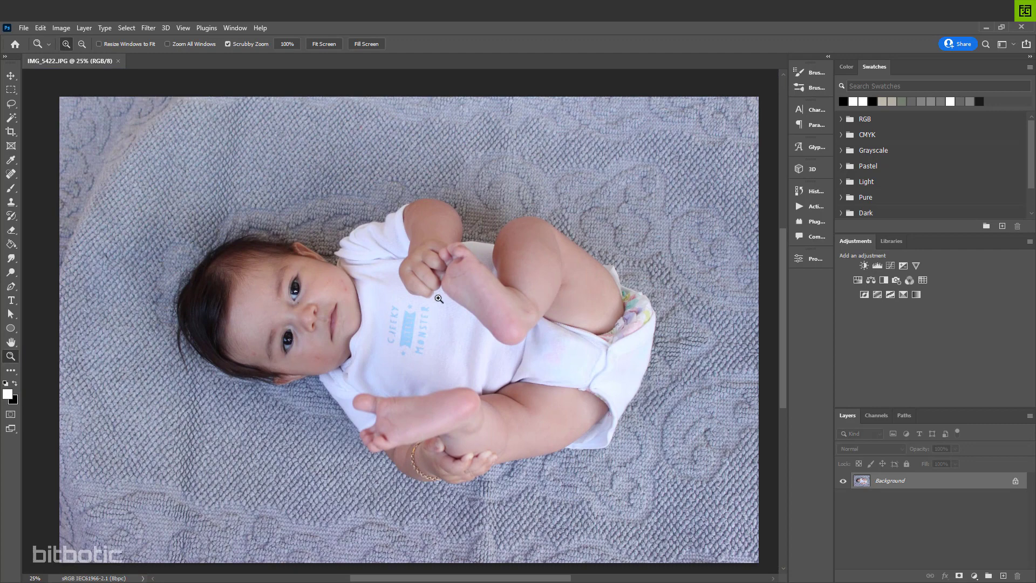
pyautogui.moveTo(378, 309); pyautogui.dragTo(370, 258)
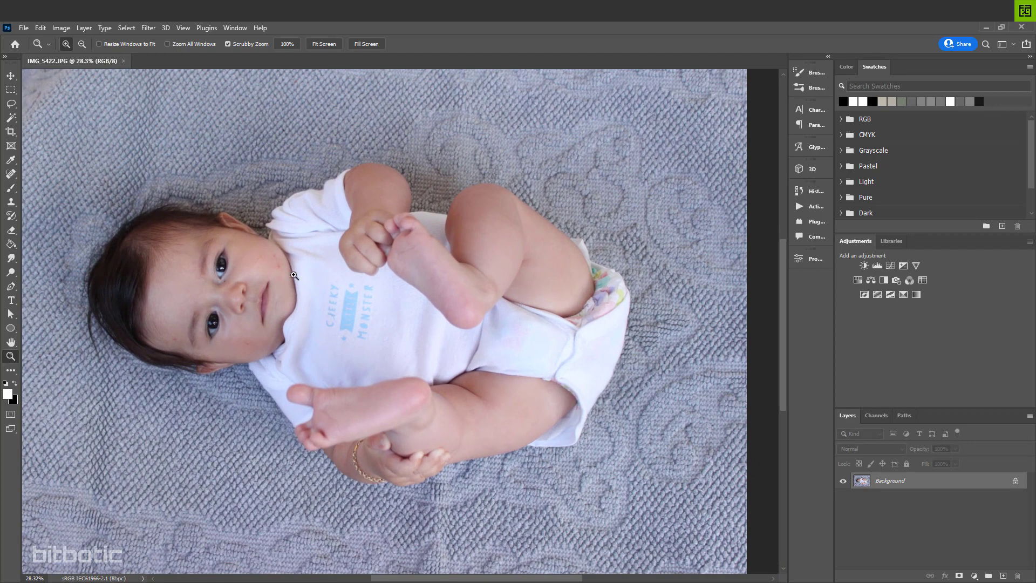
pyautogui.moveTo(333, 286); pyautogui.dragTo(348, 294)
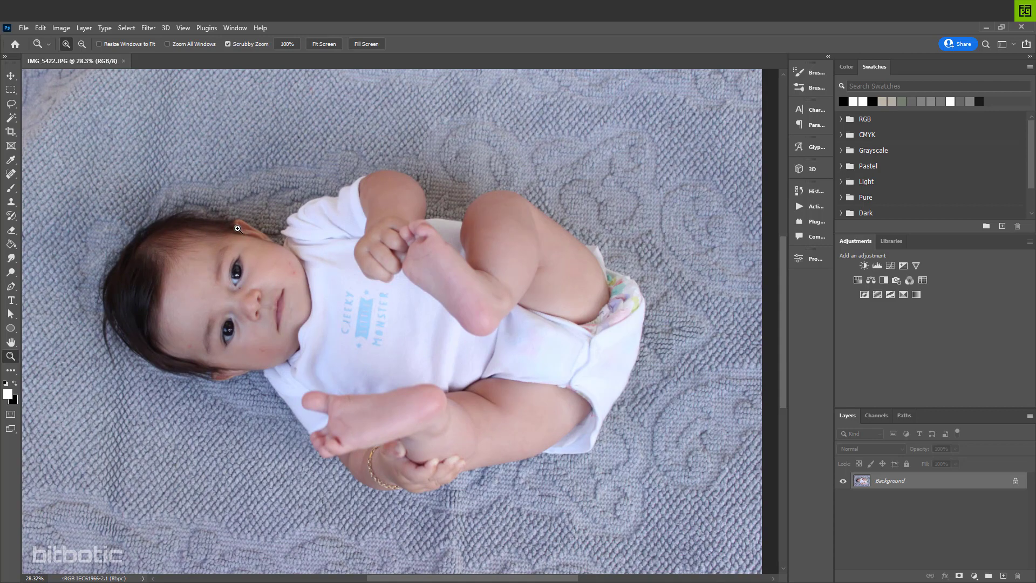
# Rotate the whole image 90° clockwise so the baby is upright
pyautogui.click(62, 28)
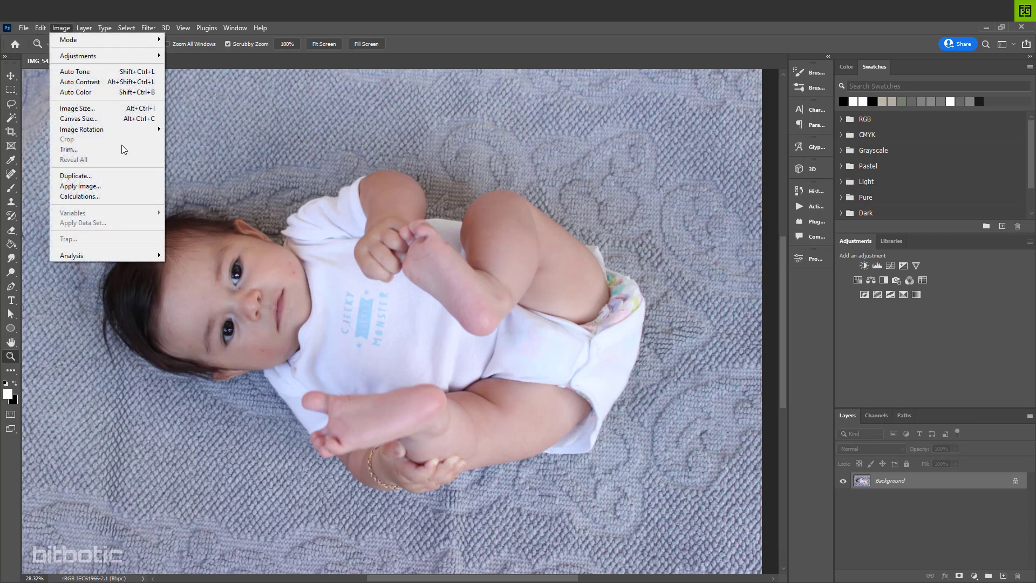
pyautogui.moveTo(106, 133)
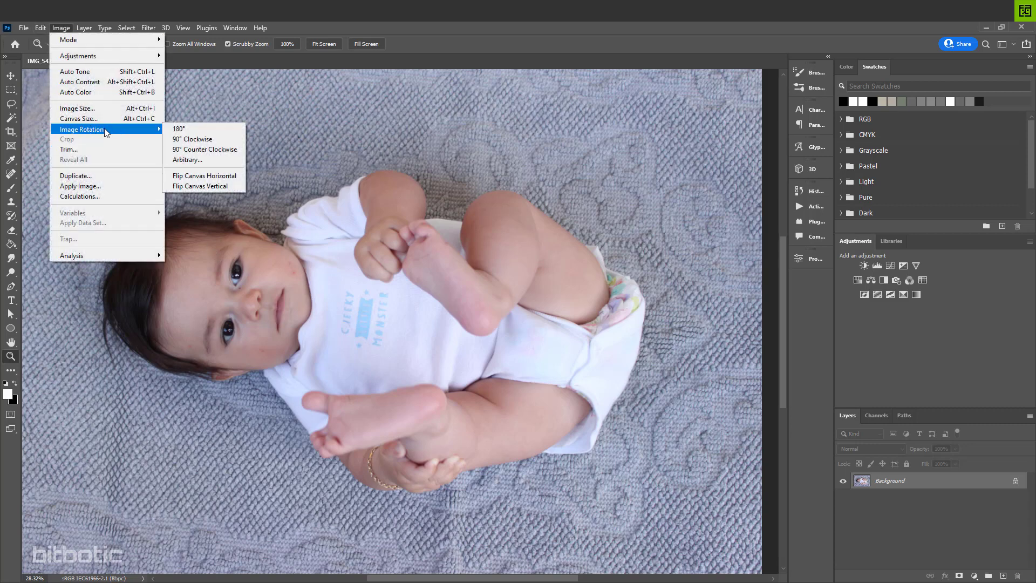
pyautogui.click(200, 141)
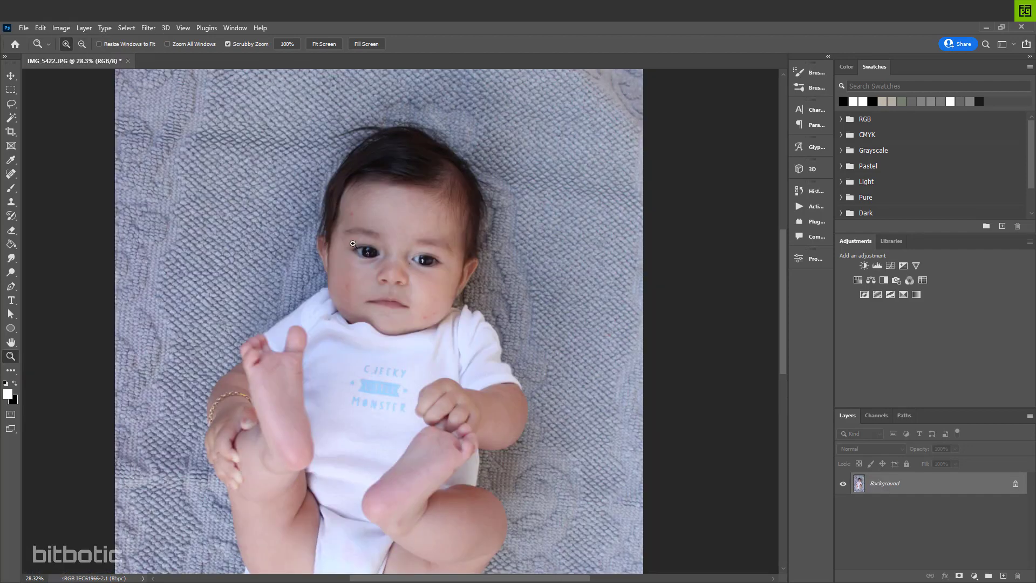
# Select the baby with the Object Selection Tool and hide the blanket background with a layer mask
pyautogui.click(12, 120)
pyautogui.rightClick(12, 119)
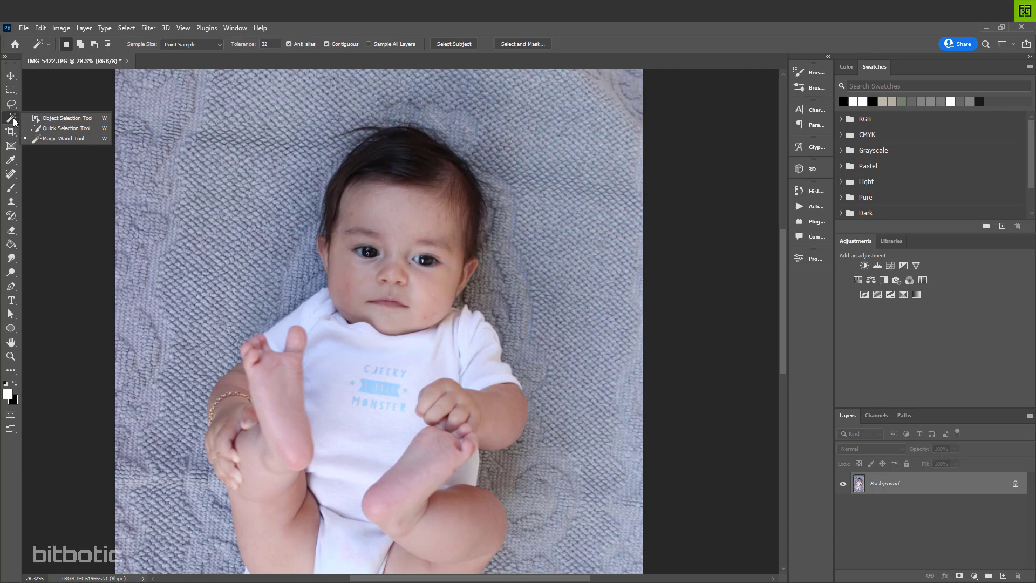
pyautogui.click(74, 119)
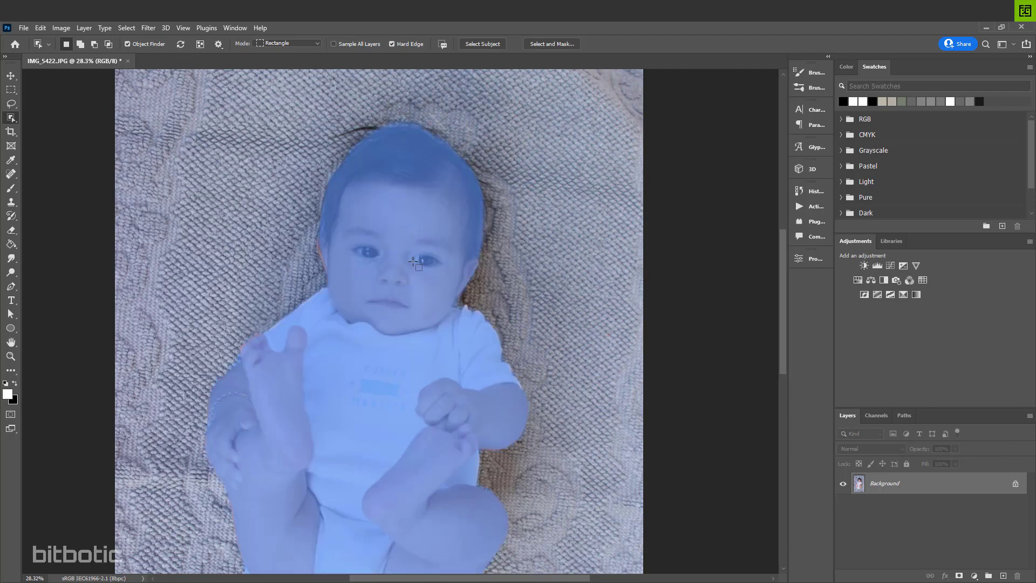
pyautogui.click(539, 270)
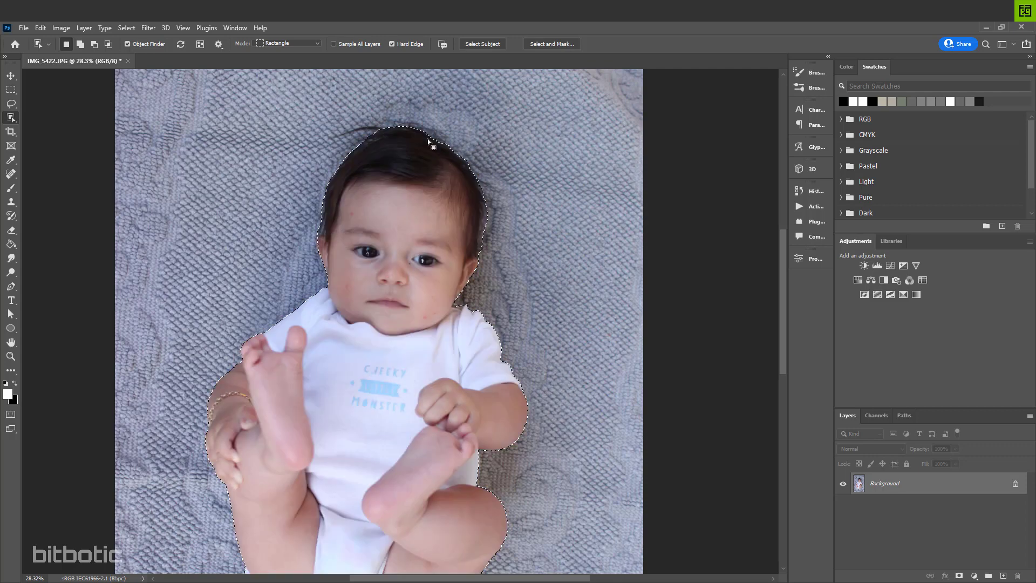
pyautogui.moveTo(537, 366); pyautogui.dragTo(551, 260)
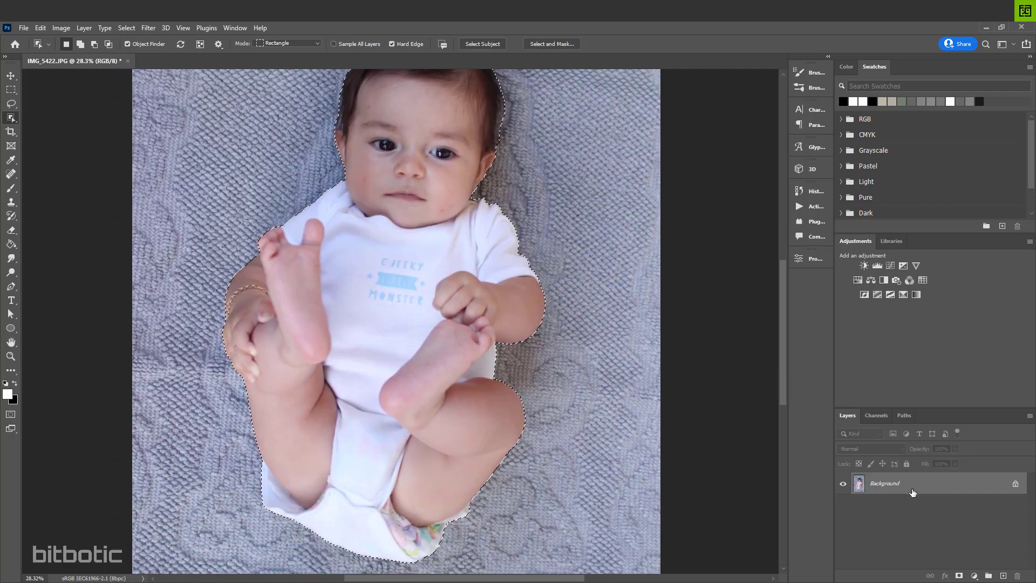
pyautogui.click(959, 576)
# Examine the masked cutout's edges along the hair, ears, arm, legs and diaper
pyautogui.moveTo(534, 244); pyautogui.dragTo(531, 305)
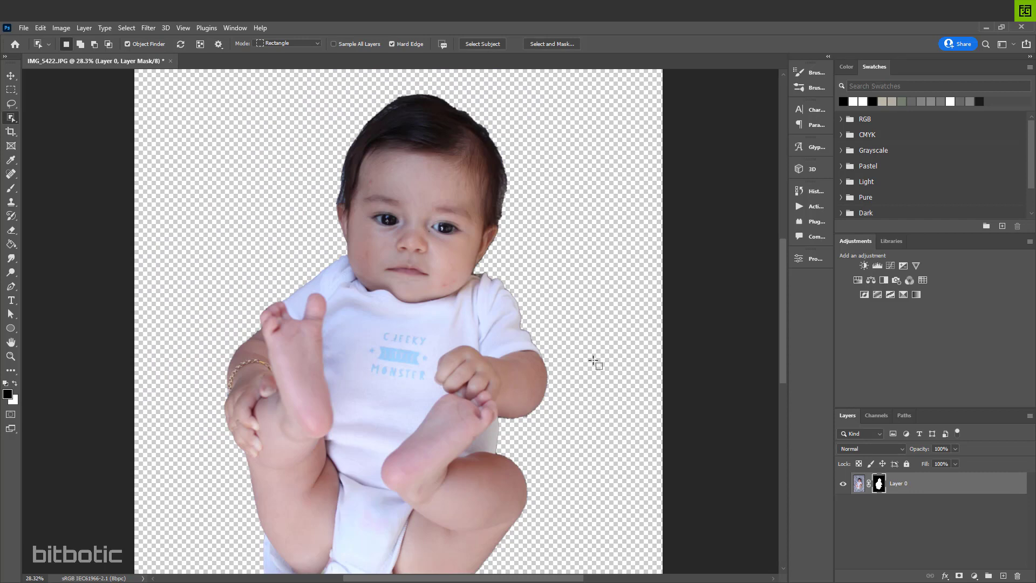
pyautogui.press('z')
pyautogui.click(504, 184)
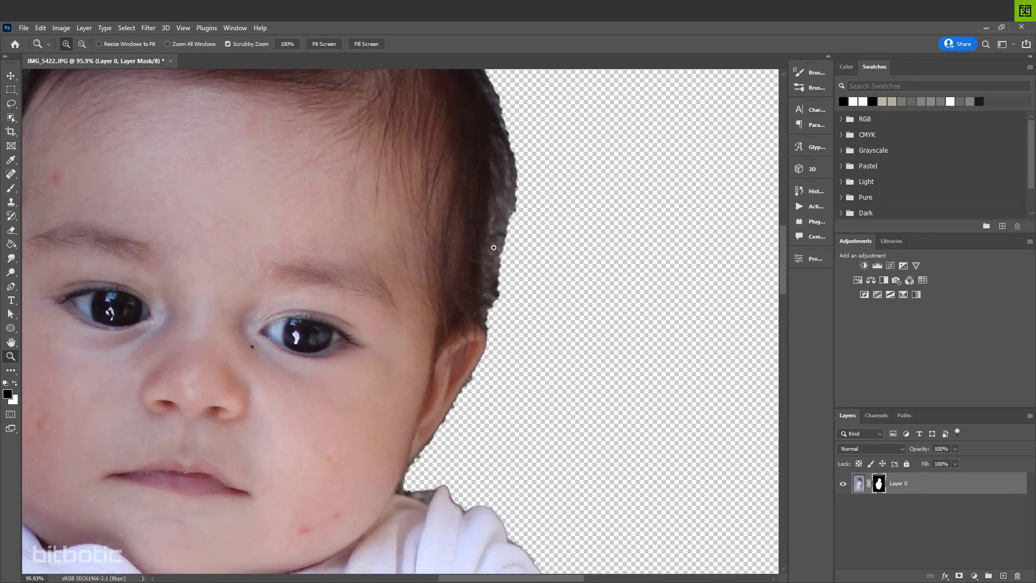
pyautogui.moveTo(460, 450); pyautogui.dragTo(387, 170)
pyautogui.moveTo(533, 365); pyautogui.dragTo(519, 202)
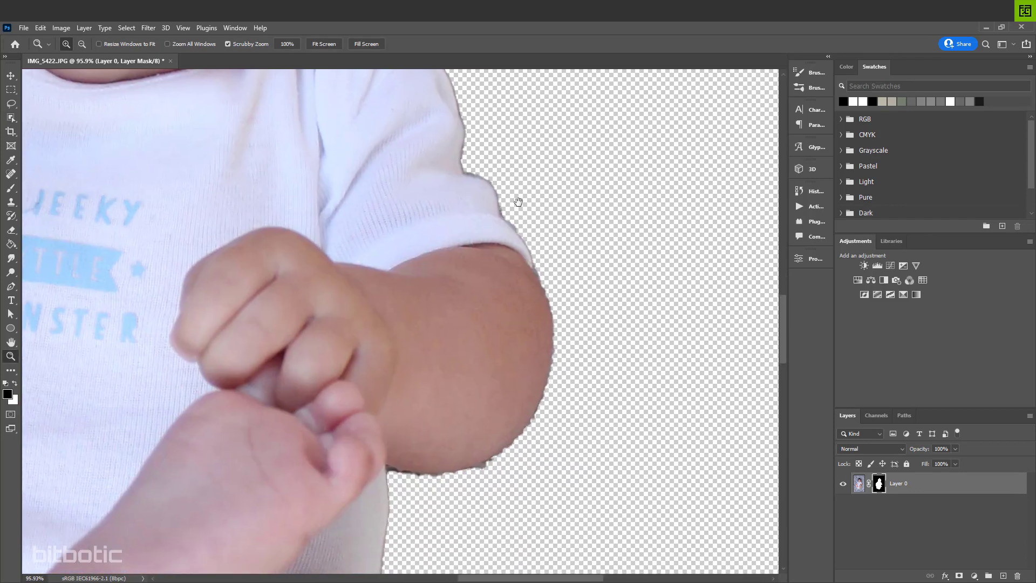
pyautogui.moveTo(409, 472); pyautogui.dragTo(520, 201)
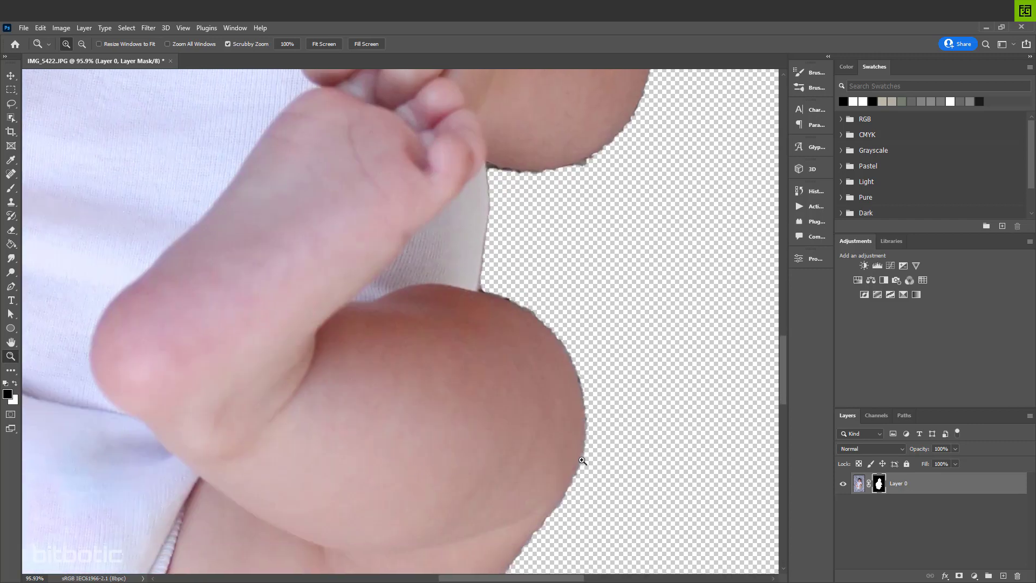
pyautogui.moveTo(539, 509); pyautogui.dragTo(662, 266)
pyautogui.moveTo(450, 487); pyautogui.dragTo(591, 324)
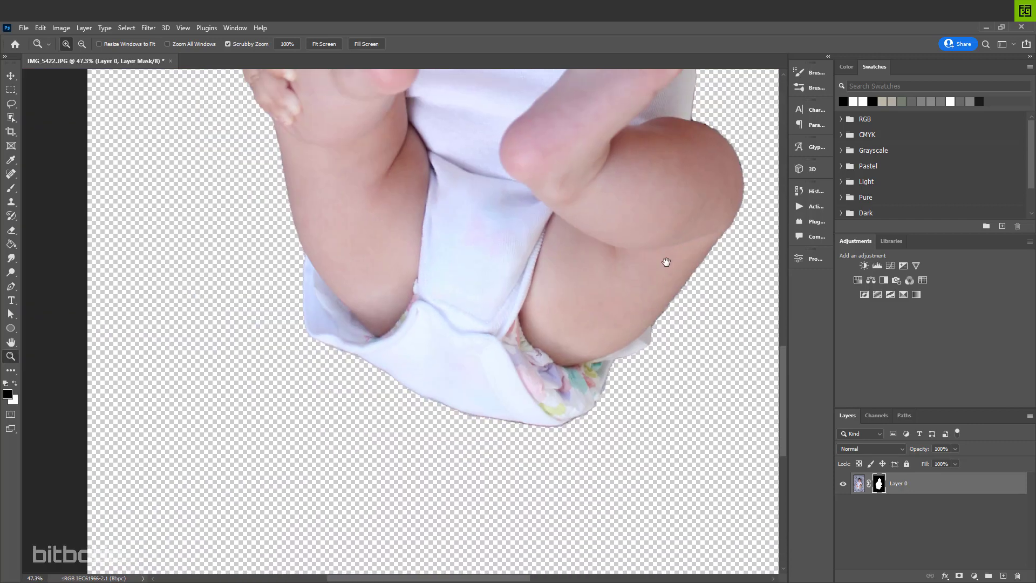
pyautogui.moveTo(667, 262); pyautogui.dragTo(570, 432)
pyautogui.scroll(3, 299, 270)
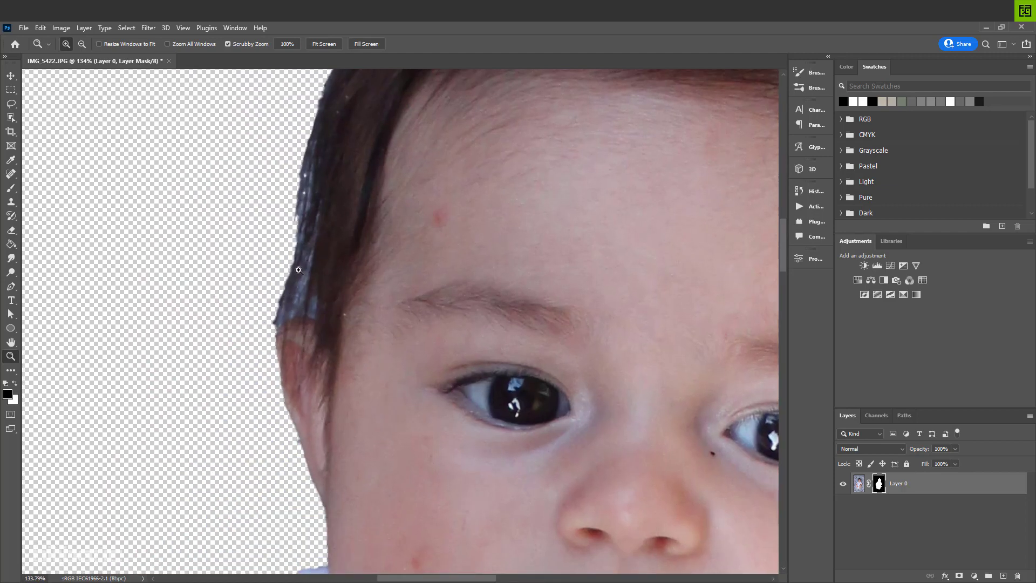
pyautogui.scroll(-5, 305, 273)
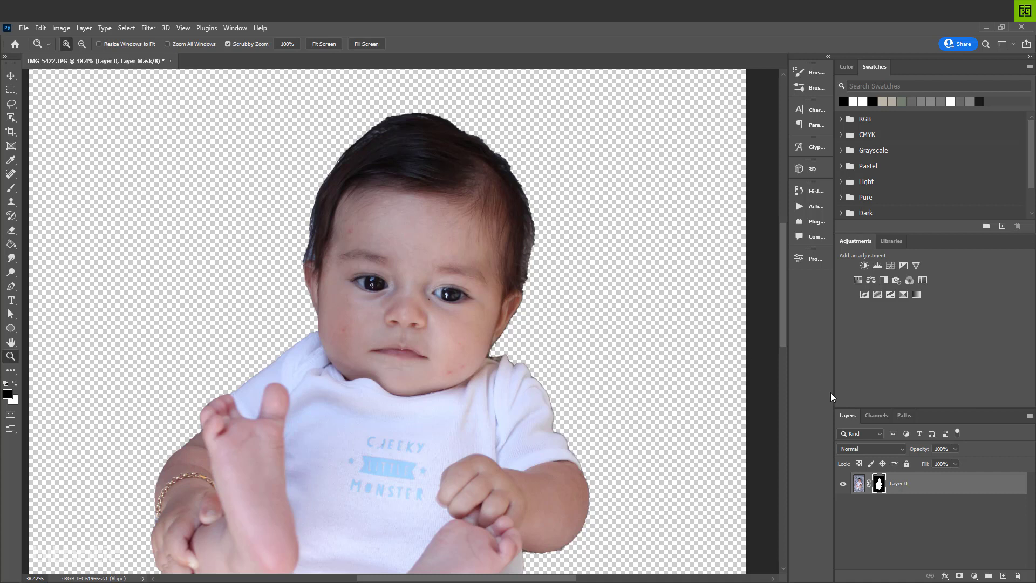
# Open the layer mask in the Select and Mask workspace and preview it On Black at 100% opacity
pyautogui.doubleClick(879, 484)
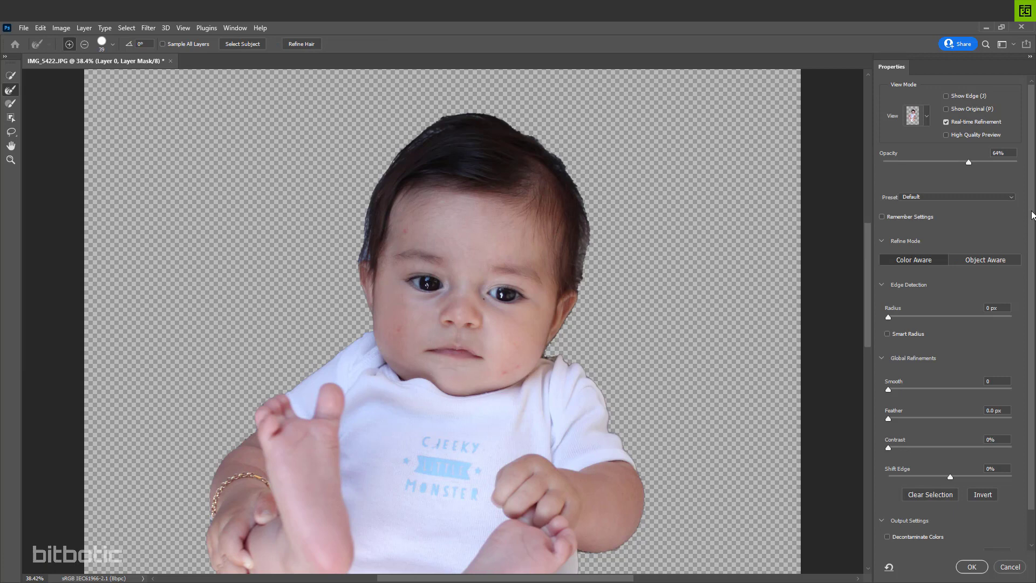
pyautogui.scroll(-1, 1028, 238)
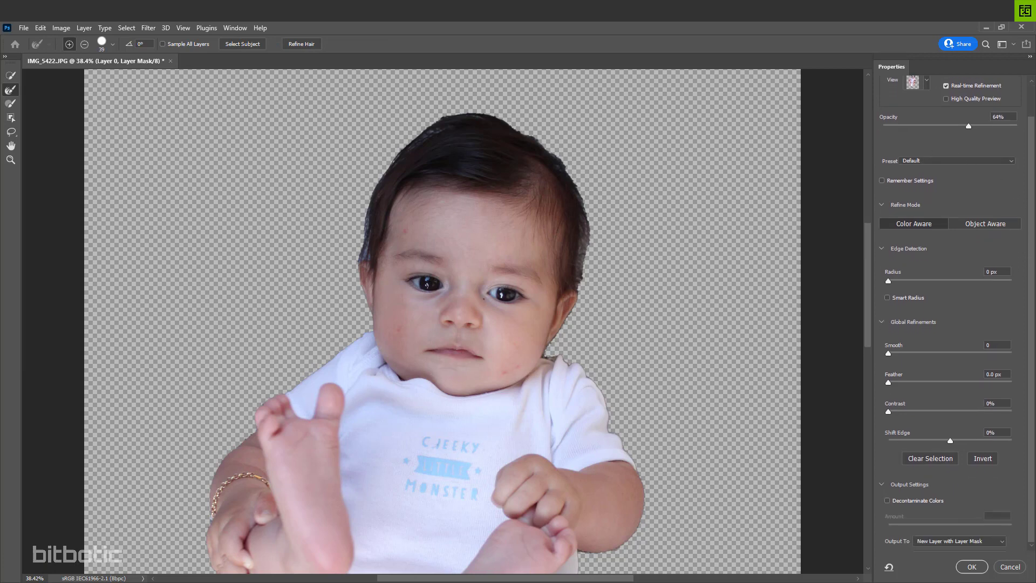
pyautogui.scroll(1, 1032, 194)
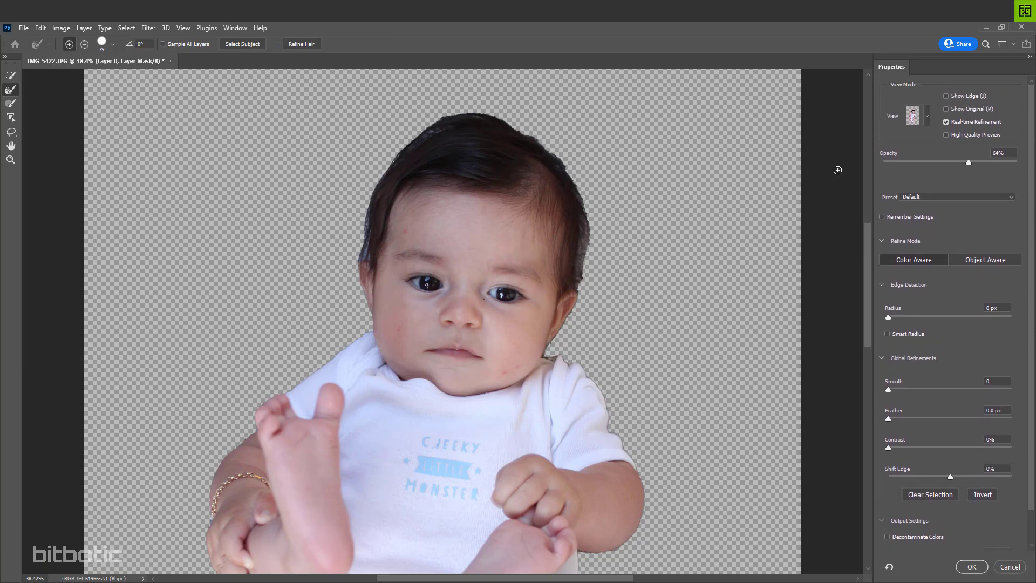
pyautogui.click(928, 119)
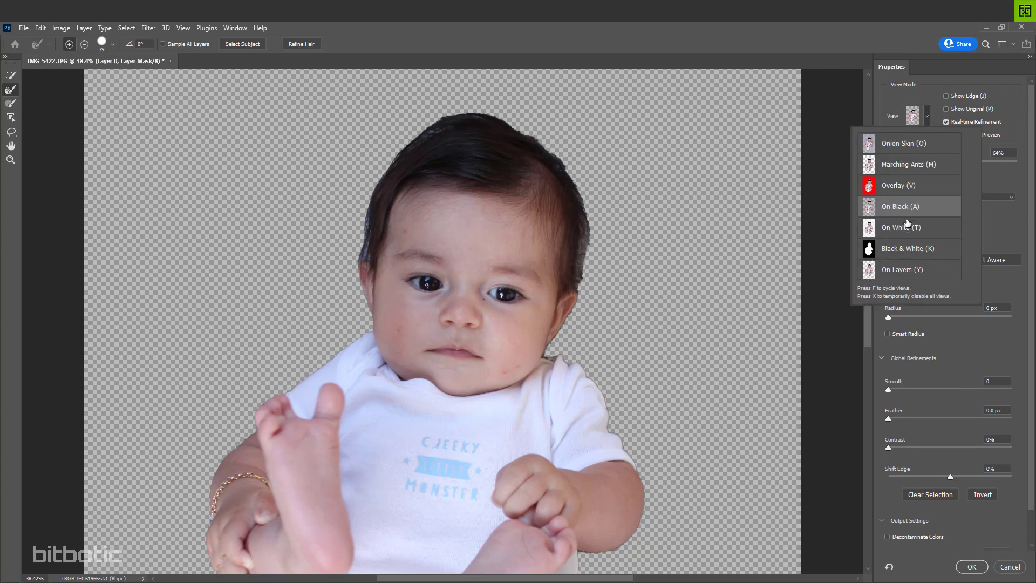
pyautogui.click(905, 187)
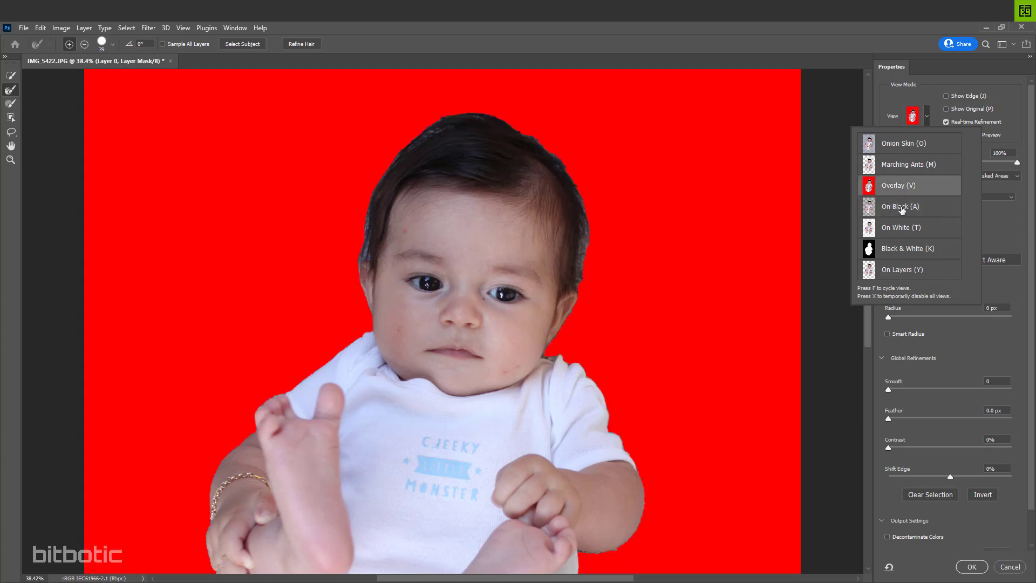
pyautogui.click(902, 210)
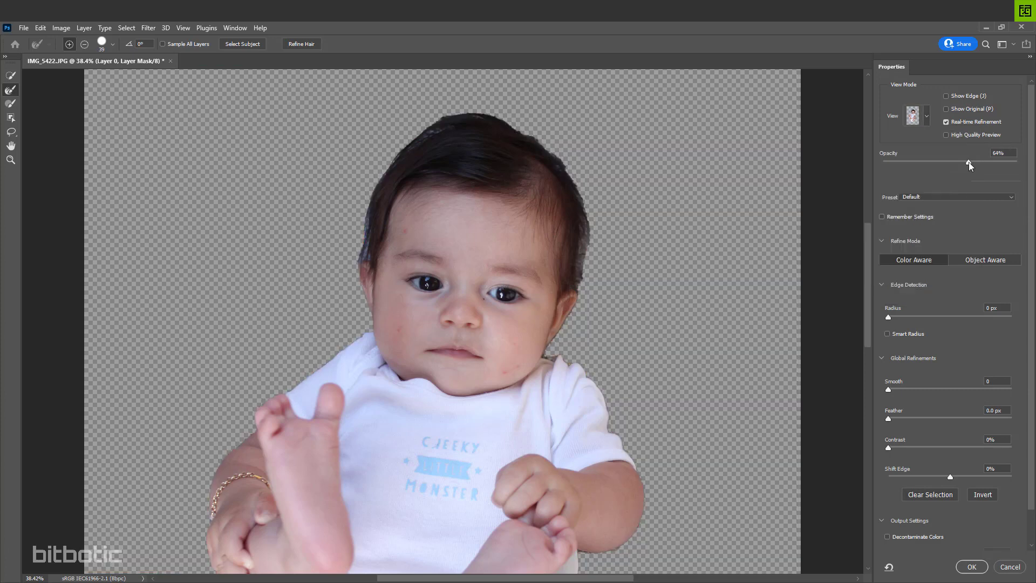
pyautogui.moveTo(969, 162); pyautogui.dragTo(1031, 164)
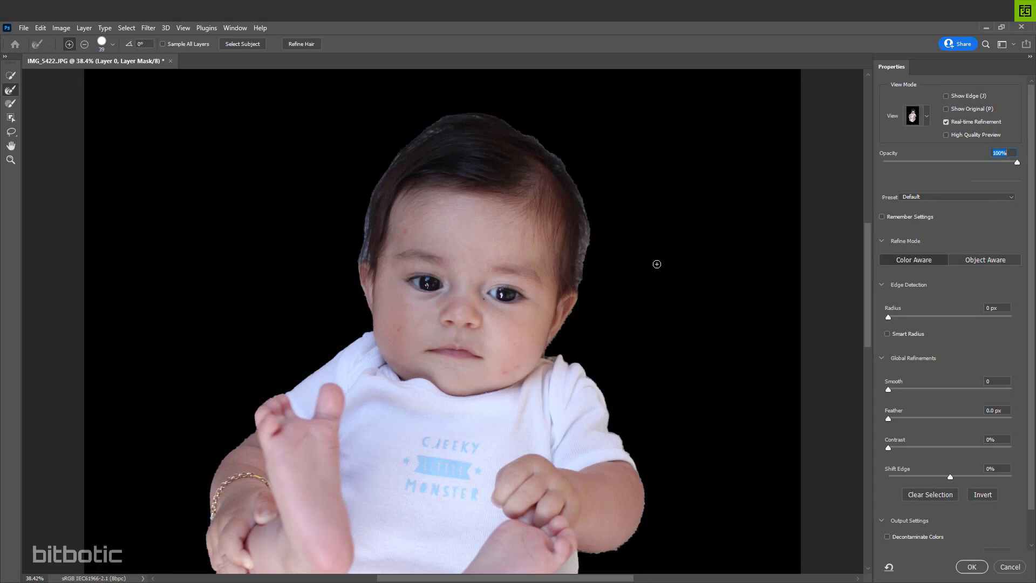
# Inspect the cutout's edges around the ear, sleeve and arm against the black background
pyautogui.press('z')
pyautogui.moveTo(582, 358); pyautogui.dragTo(656, 332)
pyautogui.moveTo(421, 250); pyautogui.dragTo(393, 370)
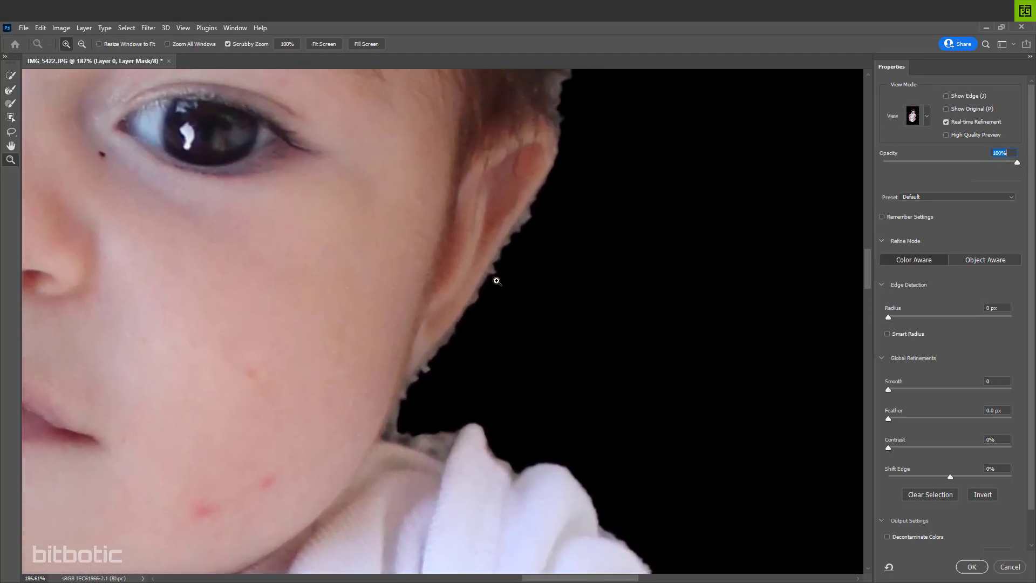
pyautogui.scroll(-10, 452, 323)
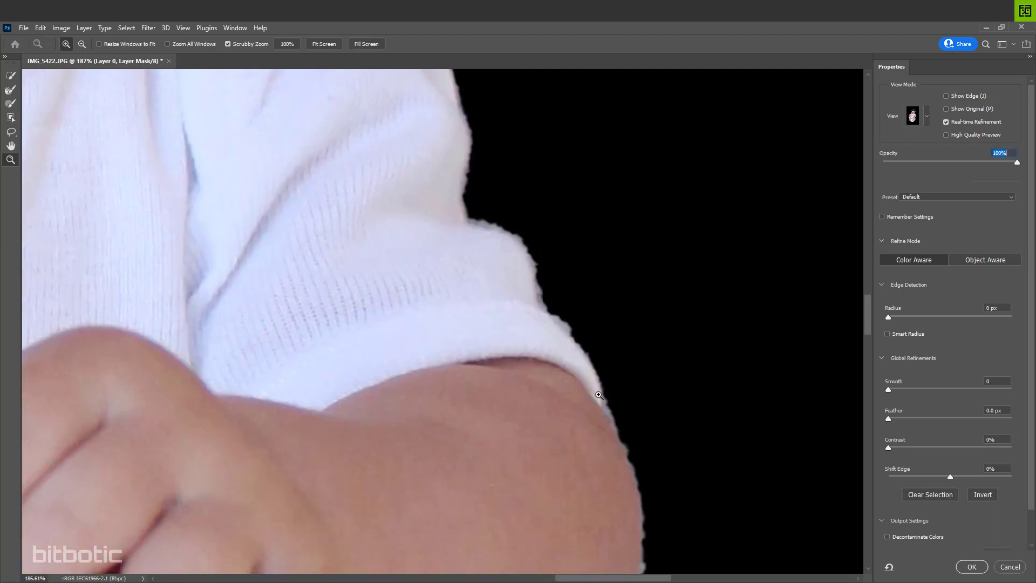
pyautogui.moveTo(590, 259); pyautogui.dragTo(555, 261)
pyautogui.moveTo(531, 194); pyautogui.dragTo(539, 356)
pyautogui.moveTo(503, 161); pyautogui.dragTo(535, 322)
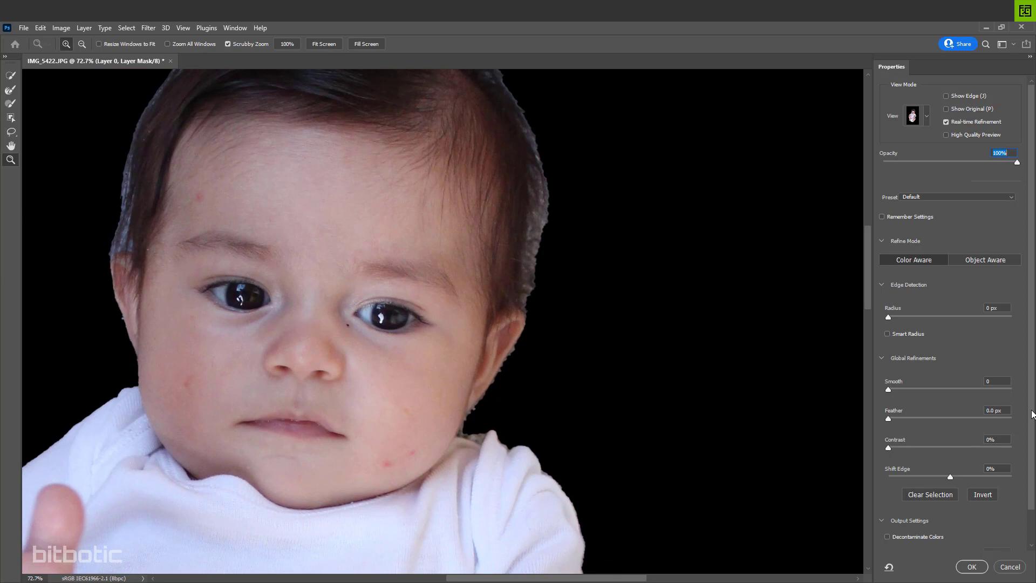
# Smooth the mask's outline with a global refinement Smooth value of 37
pyautogui.scroll(-1, 1032, 415)
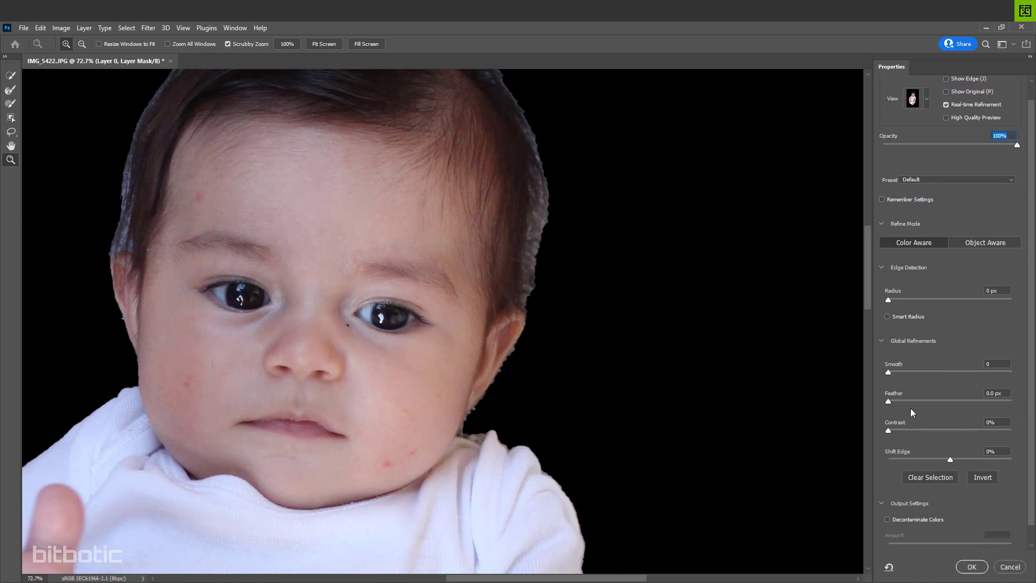
pyautogui.moveTo(891, 370); pyautogui.dragTo(911, 370)
pyautogui.scroll(-5, 558, 280)
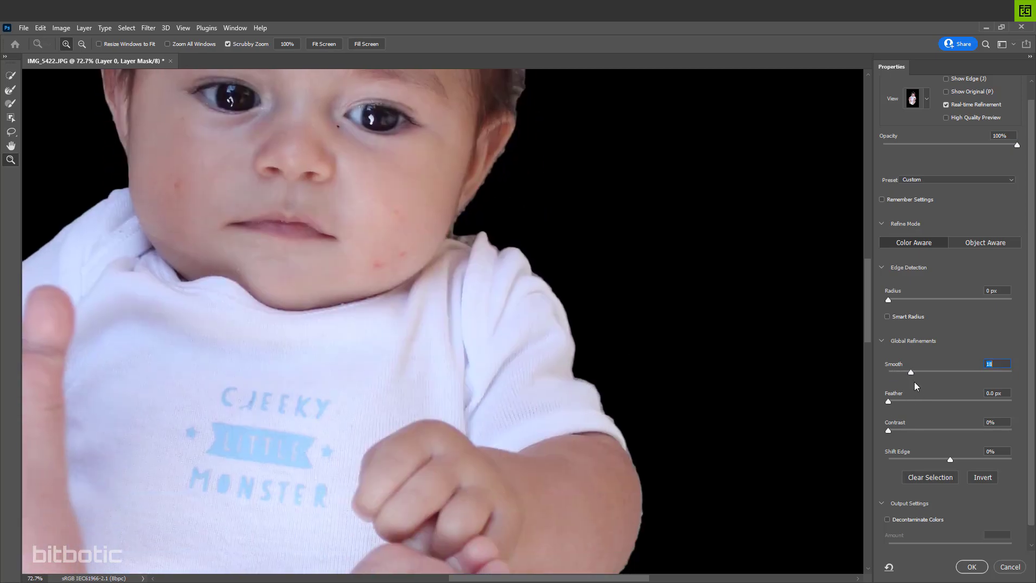
pyautogui.write('0')
pyautogui.moveTo(924, 372); pyautogui.dragTo(934, 372)
pyautogui.moveTo(649, 466); pyautogui.dragTo(648, 405)
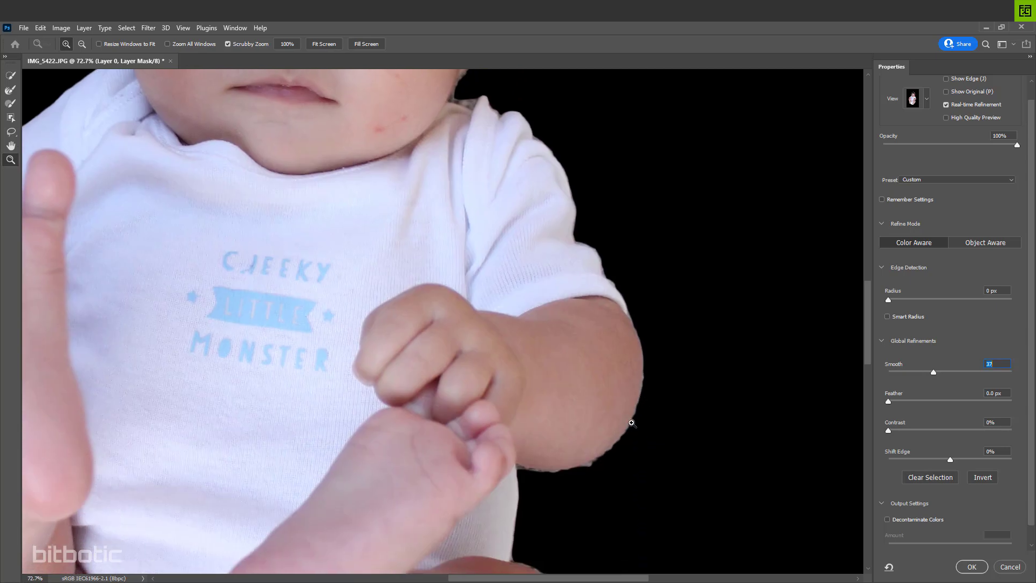
# Contract the mask edge by setting Shift Edge to -52%
pyautogui.click(940, 459)
pyautogui.moveTo(938, 459); pyautogui.dragTo(919, 459)
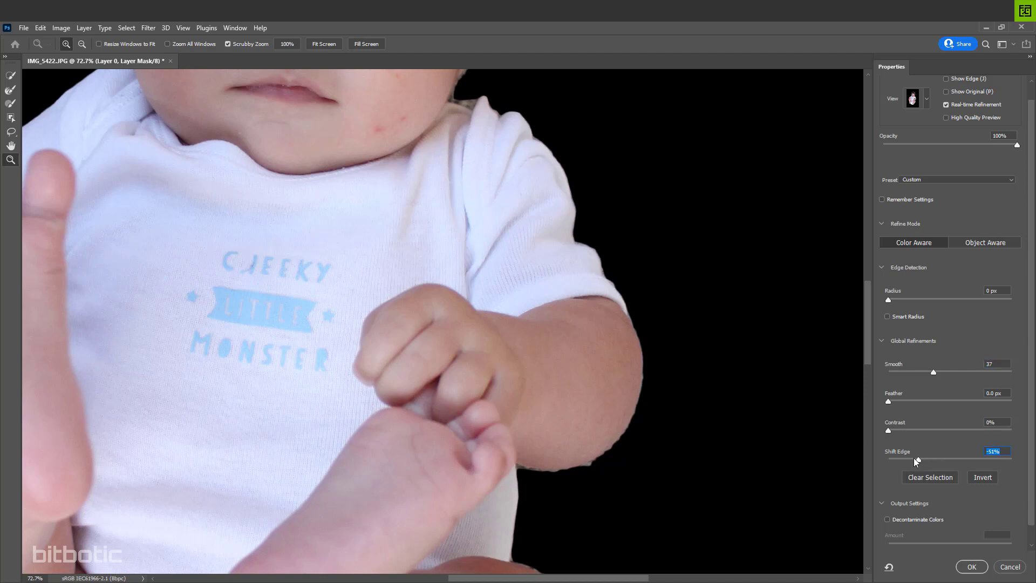
pyautogui.click(915, 458)
pyautogui.click(919, 461)
pyautogui.moveTo(509, 136); pyautogui.dragTo(551, 282)
pyautogui.press('a')
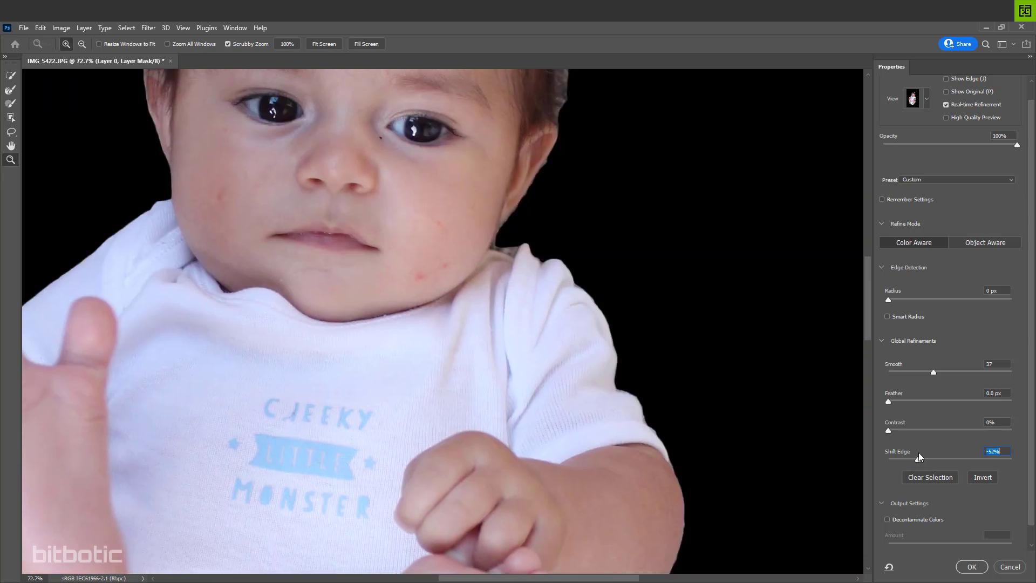
# Set the mask's Feather to 1.1 px and its edge detection Radius to 5 px with Smart Radius enabled
pyautogui.scroll(-3, 696, 421)
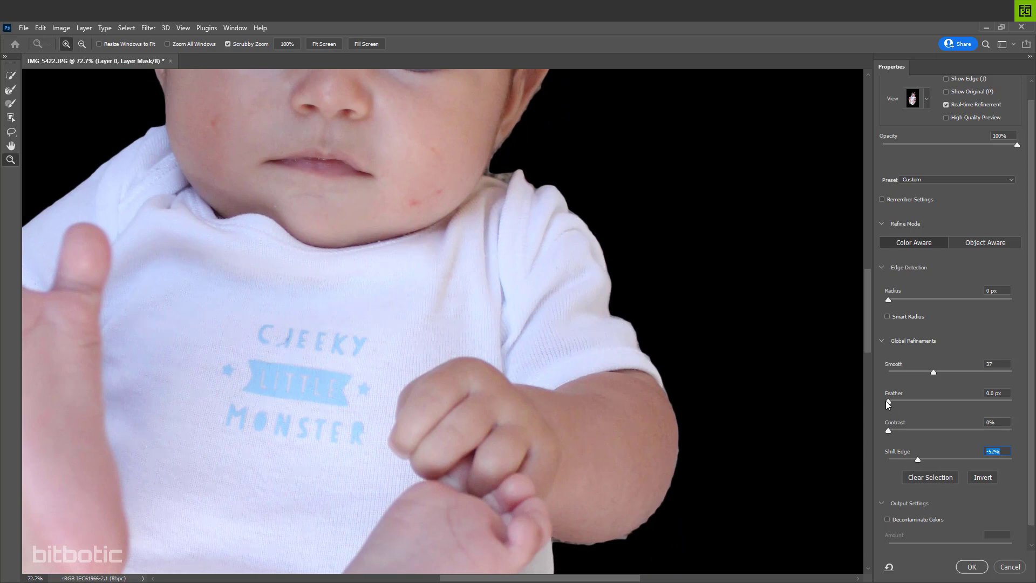
pyautogui.moveTo(889, 401)
pyautogui.mouseDown()
pyautogui.moveTo(908, 401)
pyautogui.moveTo(896, 402)
pyautogui.mouseUp()
pyautogui.press('y')
pyautogui.press('a')
pyautogui.click(920, 300)
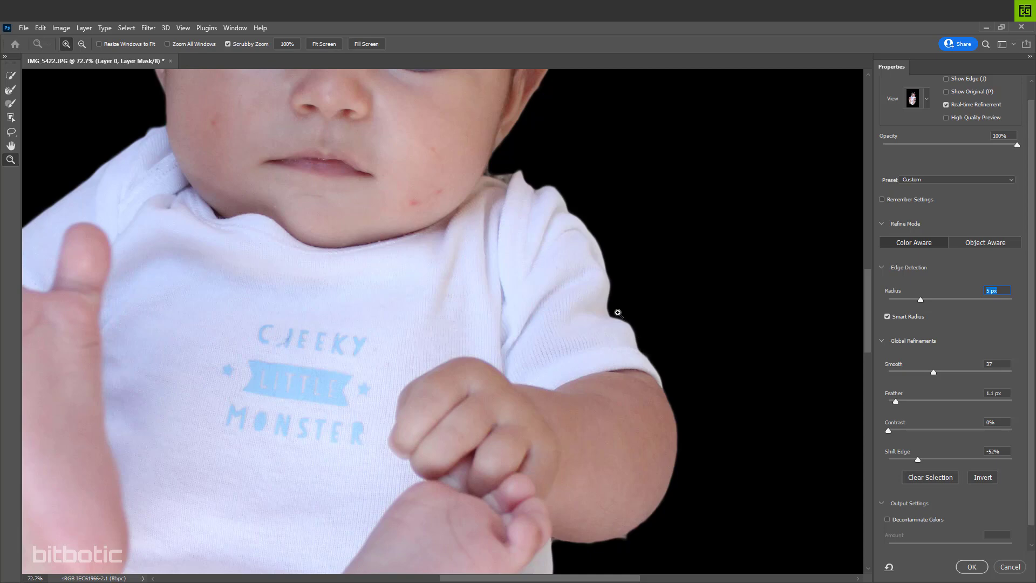
# Examine the cutout's edges around the head, arms, feet and diaper against the black background
pyautogui.moveTo(538, 171); pyautogui.dragTo(590, 400)
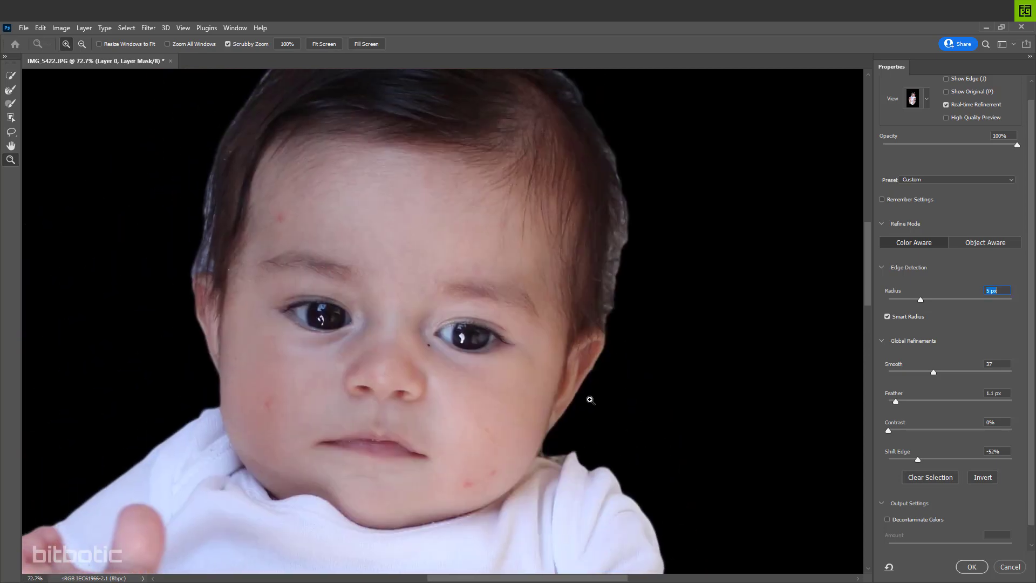
pyautogui.moveTo(194, 450); pyautogui.dragTo(419, 192)
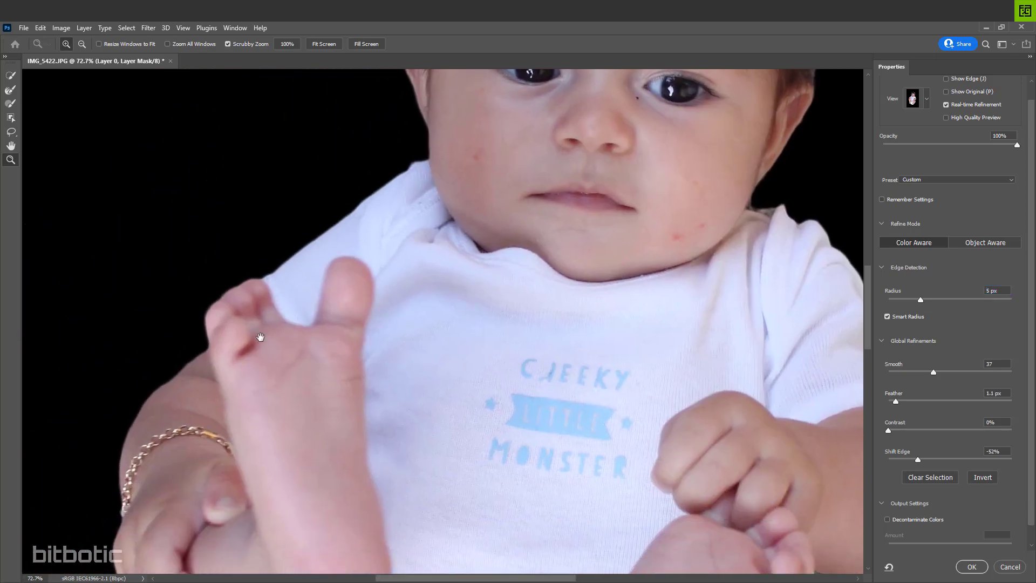
pyautogui.moveTo(237, 431); pyautogui.dragTo(351, 171)
pyautogui.moveTo(372, 446); pyautogui.dragTo(302, 217)
pyautogui.moveTo(493, 412); pyautogui.dragTo(497, 359)
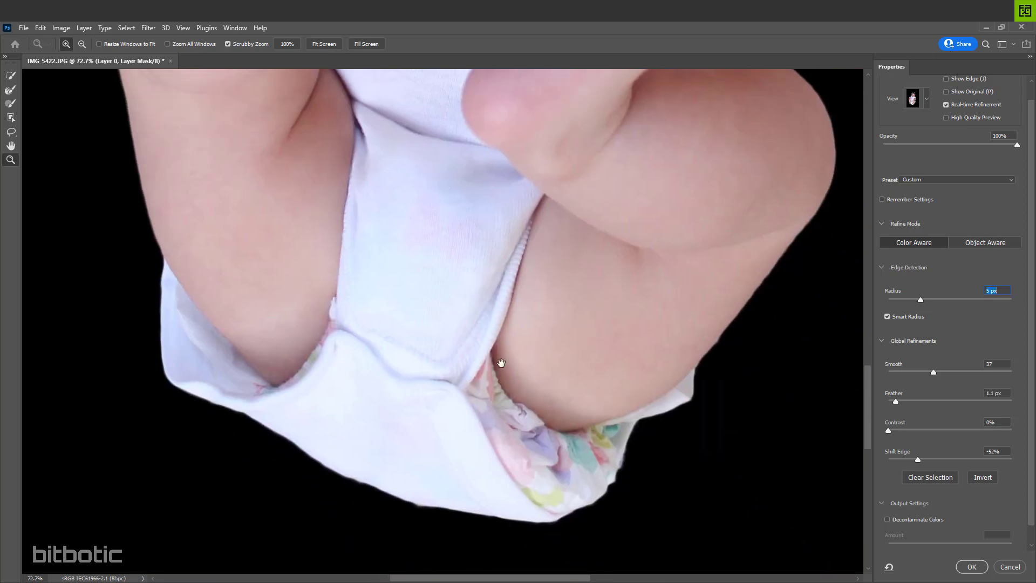
pyautogui.moveTo(745, 293); pyautogui.dragTo(659, 441)
pyautogui.moveTo(731, 376); pyautogui.dragTo(691, 534)
pyautogui.moveTo(799, 140); pyautogui.dragTo(728, 430)
pyautogui.moveTo(612, 189); pyautogui.dragTo(655, 446)
pyautogui.scroll(1, 678, 317)
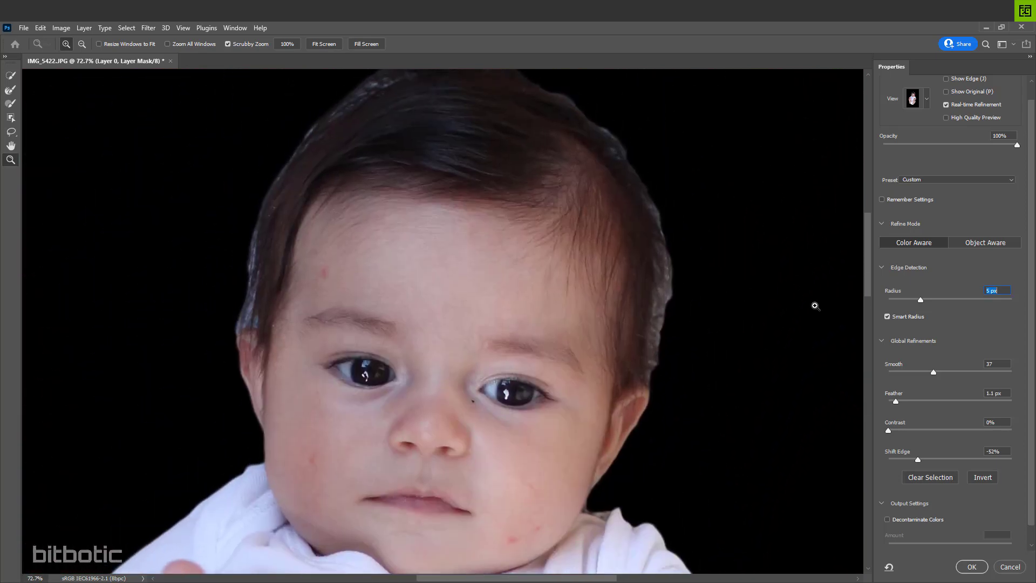
pyautogui.moveTo(701, 469); pyautogui.dragTo(689, 245)
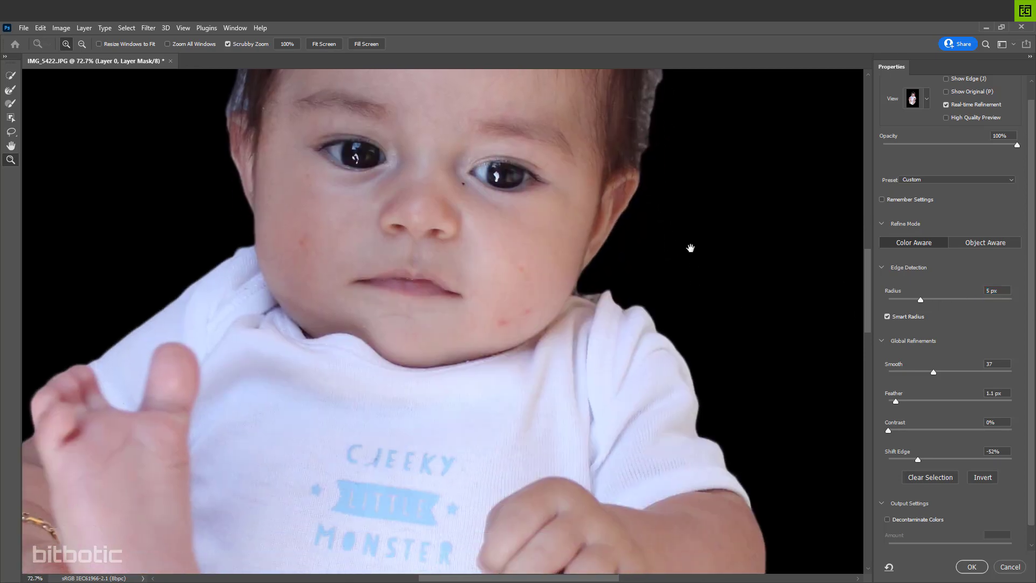
# Set the edge detection Radius to 8 px
pyautogui.moveTo(925, 299); pyautogui.dragTo(934, 298)
pyautogui.moveTo(739, 488); pyautogui.dragTo(724, 332)
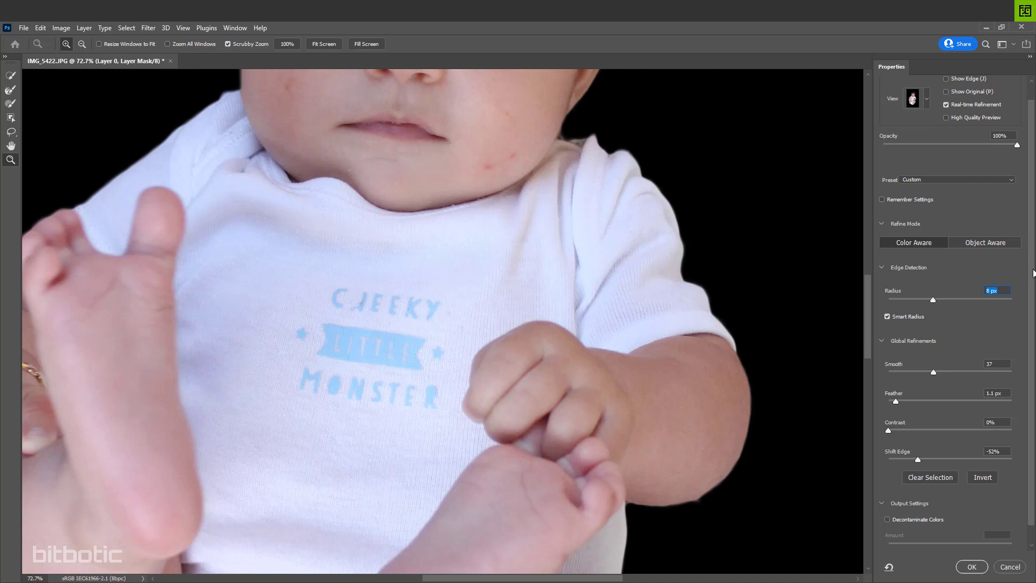
pyautogui.scroll(-1, 1032, 287)
pyautogui.scroll(2, 1015, 288)
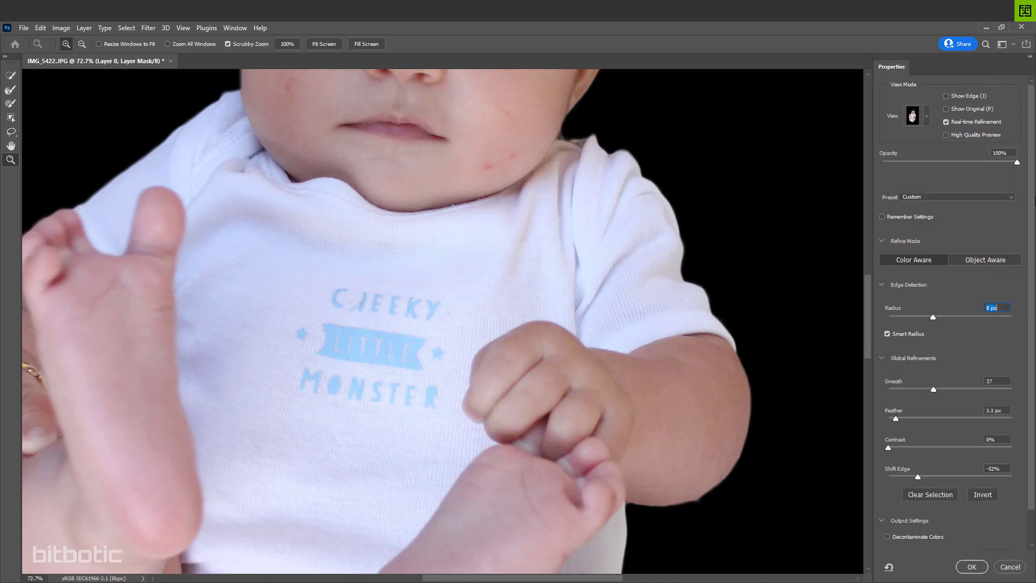
# Refine the hair edge on the image's left side with the Refine Edge Brush at size 150
pyautogui.moveTo(671, 169); pyautogui.dragTo(689, 558)
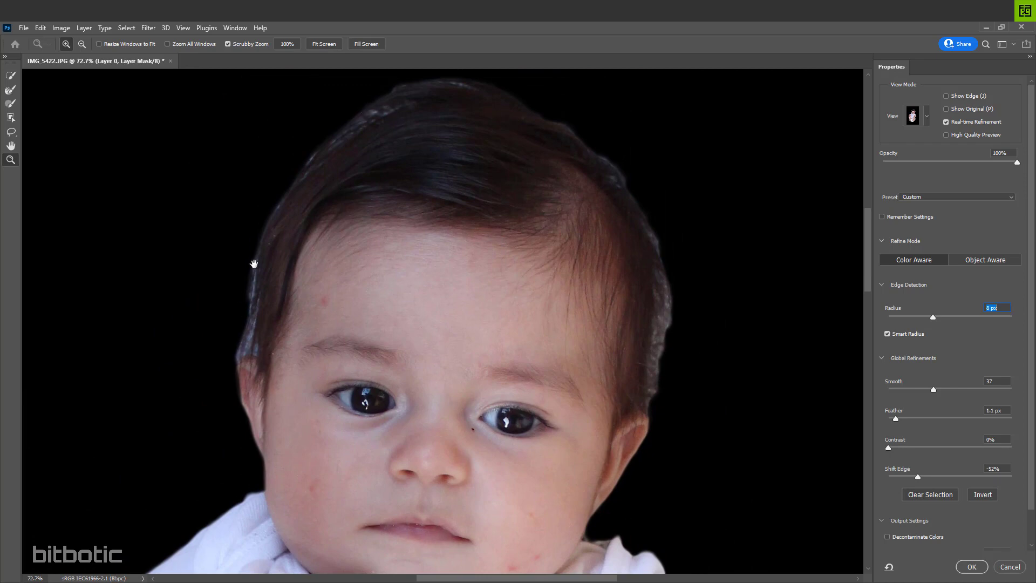
pyautogui.scroll(1, 251, 273)
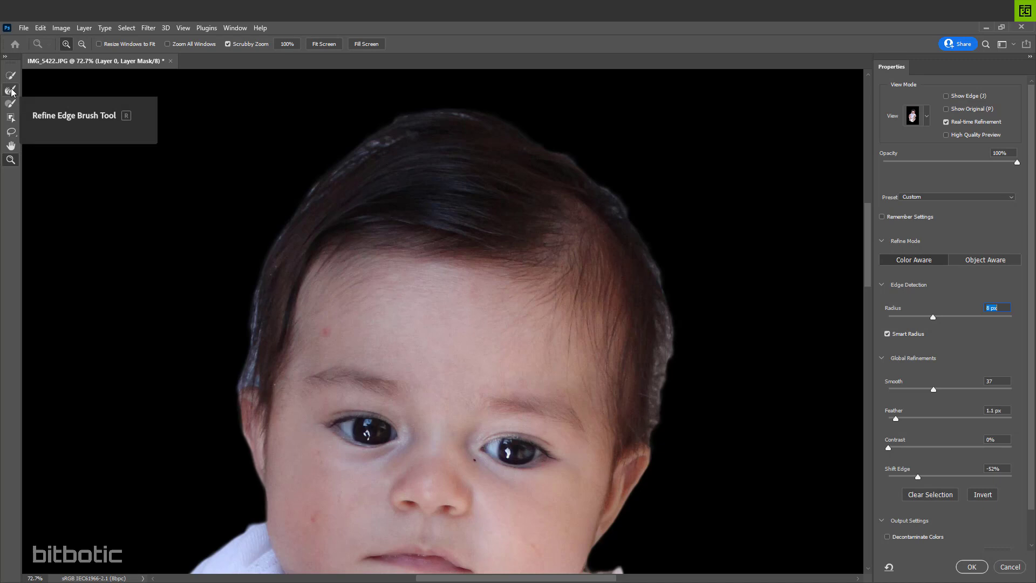
pyautogui.click(11, 90)
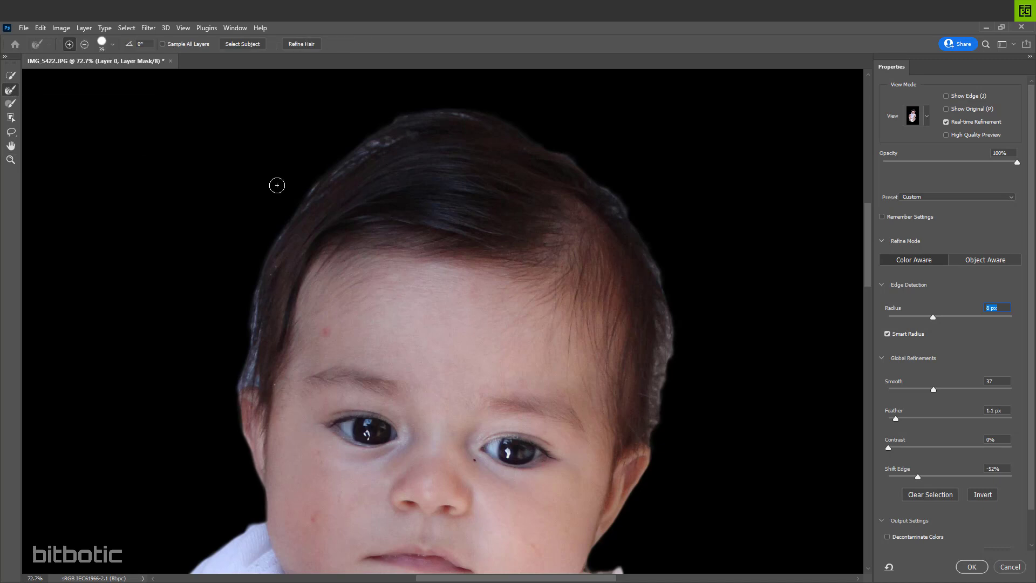
pyautogui.press(']')
pyautogui.press(']')
pyautogui.press(']')
pyautogui.press(']')
pyautogui.press(']')
pyautogui.press(']')
pyautogui.press(']')
pyautogui.moveTo(274, 214)
pyautogui.mouseDown()
pyautogui.moveTo(250, 259)
pyautogui.moveTo(242, 325)
pyautogui.moveTo(243, 300)
pyautogui.mouseUp()
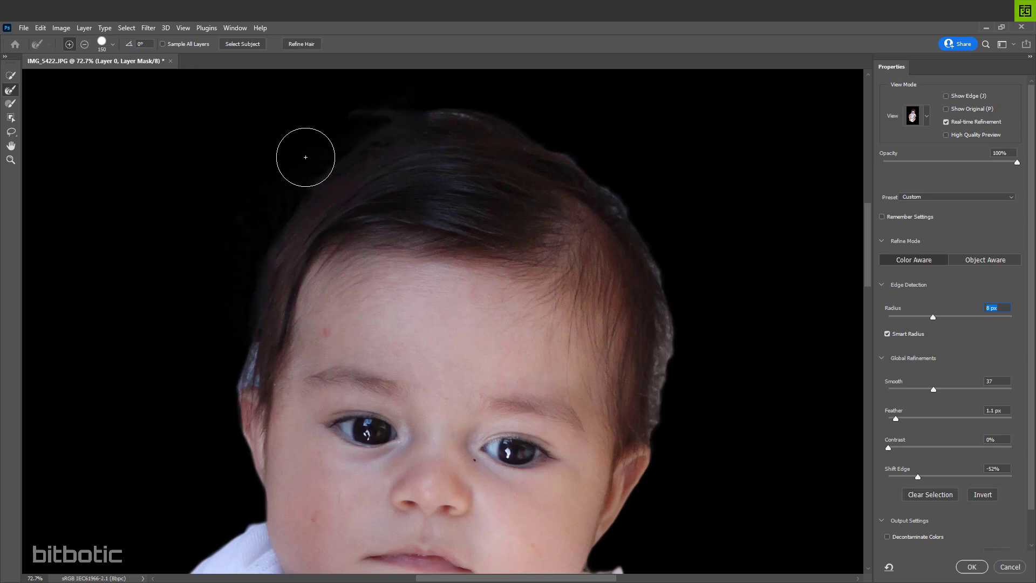
# Reduce the Refine Edge Brush to 90 and refine the hair above the left-hand ear and across the crown to the right-hand ear
pyautogui.press('[')
pyautogui.moveTo(247, 373); pyautogui.dragTo(247, 347)
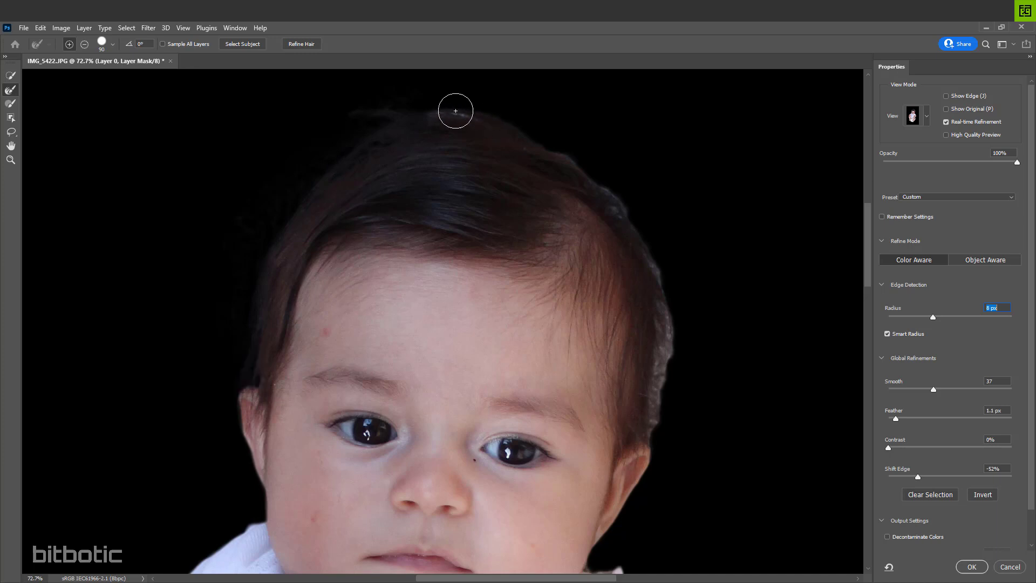
pyautogui.moveTo(456, 111)
pyautogui.mouseDown()
pyautogui.moveTo(509, 108)
pyautogui.moveTo(622, 143)
pyautogui.moveTo(611, 173)
pyautogui.moveTo(565, 151)
pyautogui.moveTo(629, 212)
pyautogui.moveTo(651, 251)
pyautogui.moveTo(673, 334)
pyautogui.moveTo(659, 433)
pyautogui.moveTo(669, 397)
pyautogui.mouseUp()
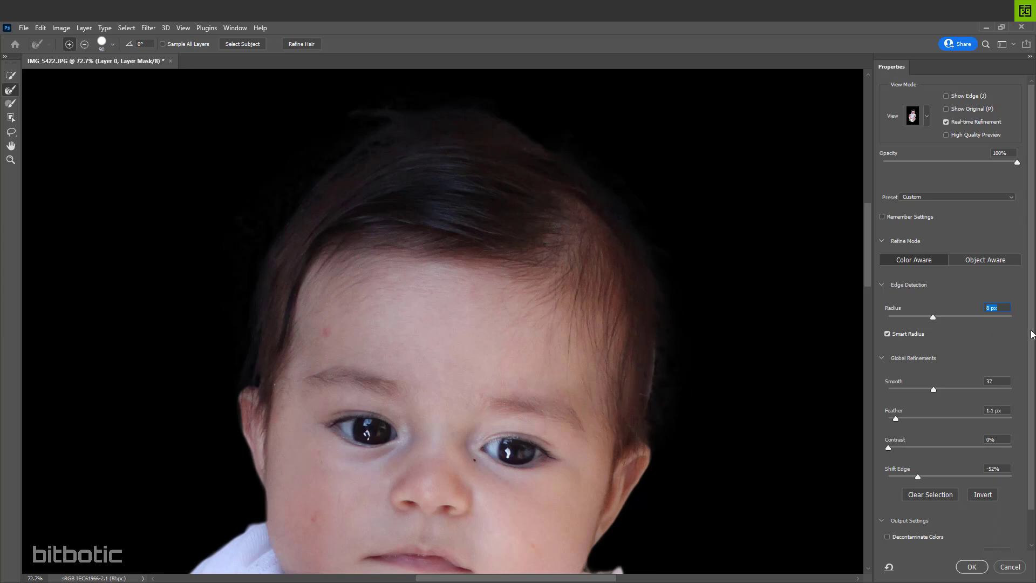
# Enable Decontaminate Colors at 100% and output the refined selection as New Layer with Layer Mask
pyautogui.scroll(-2, 1032, 334)
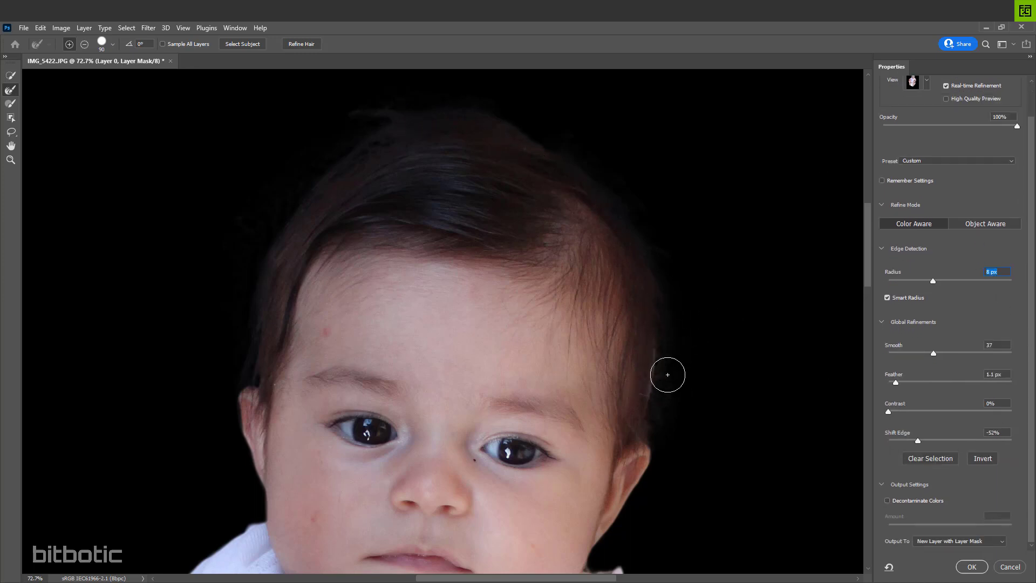
pyautogui.click(882, 484)
pyautogui.click(882, 484)
pyautogui.click(941, 500)
pyautogui.moveTo(693, 428); pyautogui.dragTo(696, 229)
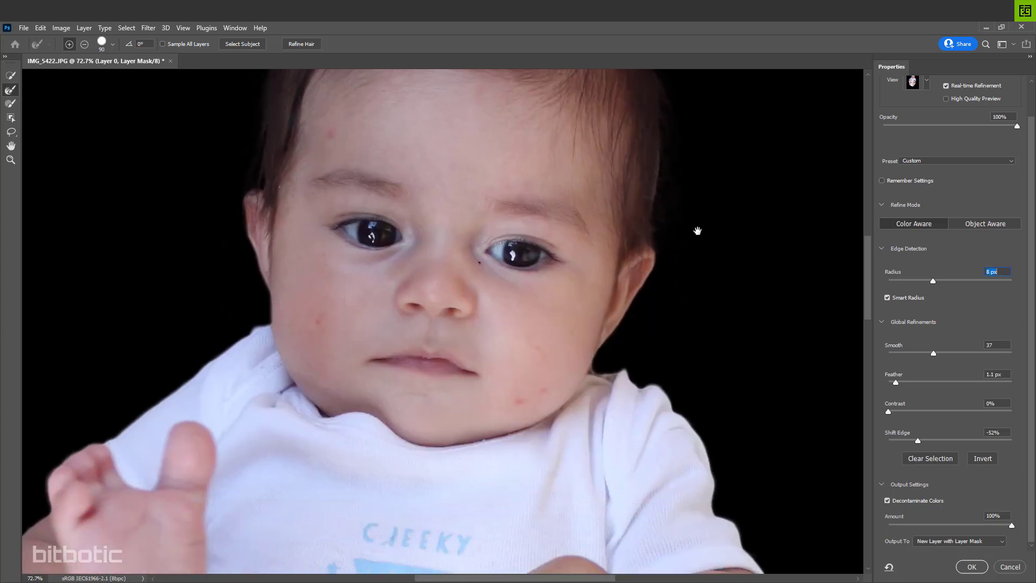
pyautogui.click(971, 567)
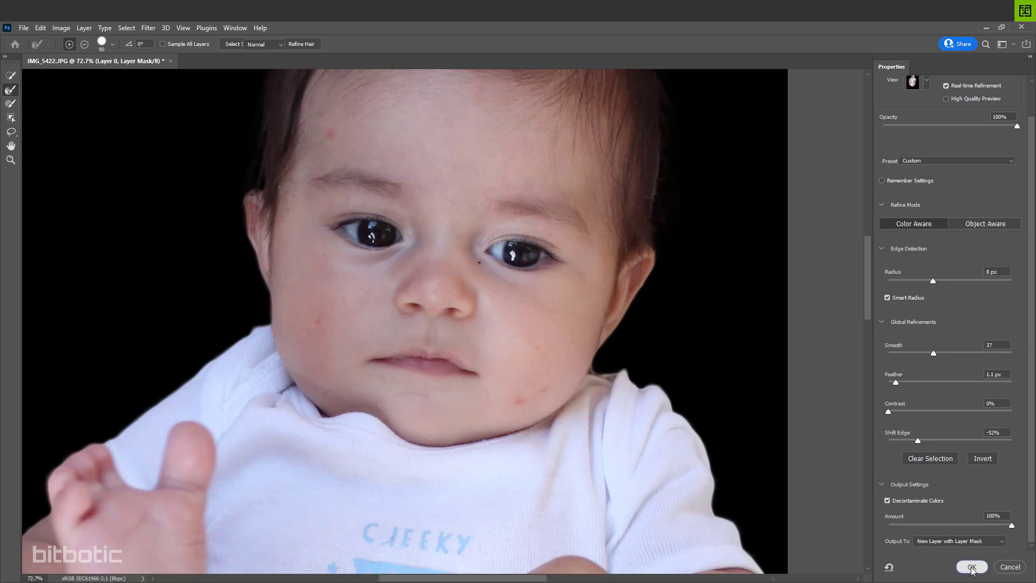
# Choose the Soft Round brush for touching up the new layer's mask around the baby's arm
pyautogui.moveTo(712, 517); pyautogui.dragTo(701, 378)
pyautogui.moveTo(596, 252); pyautogui.dragTo(558, 292)
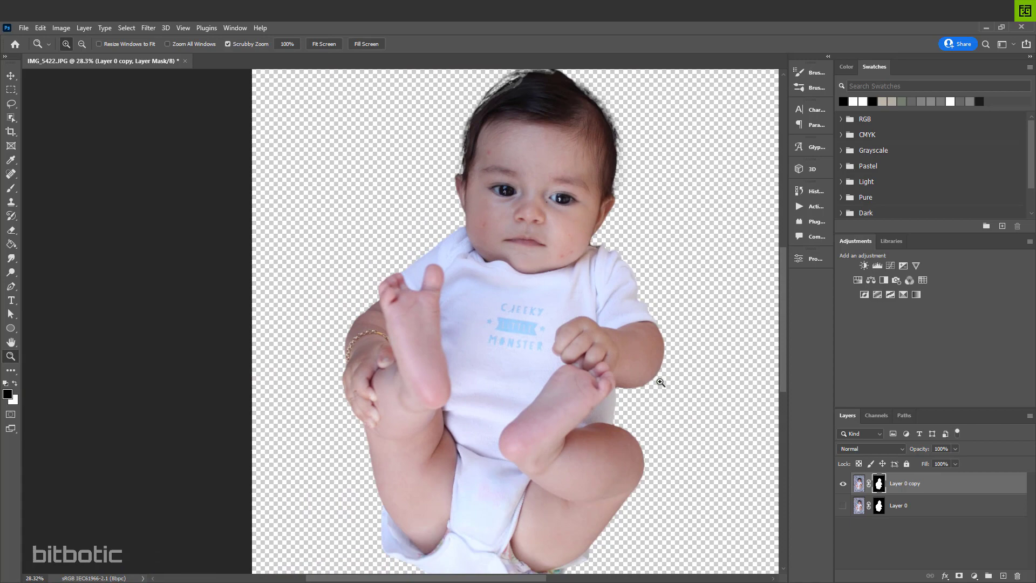
pyautogui.scroll(8, 659, 381)
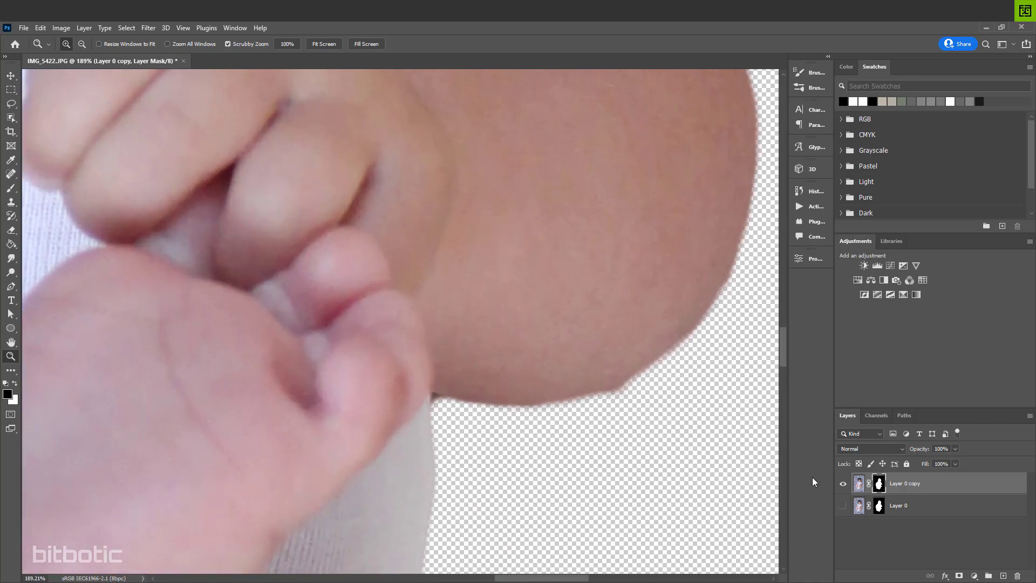
pyautogui.click(11, 188)
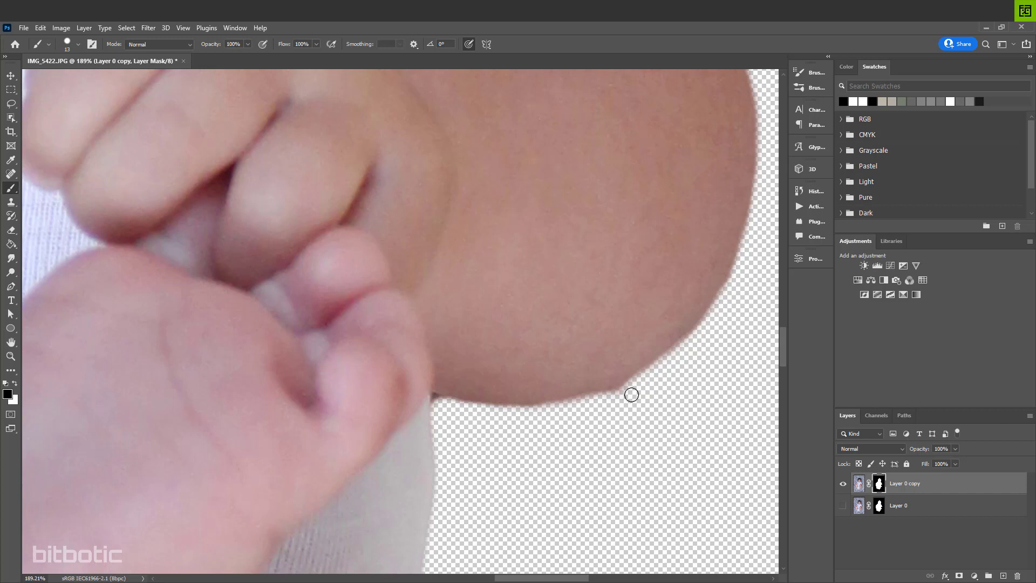
pyautogui.rightClick(570, 281)
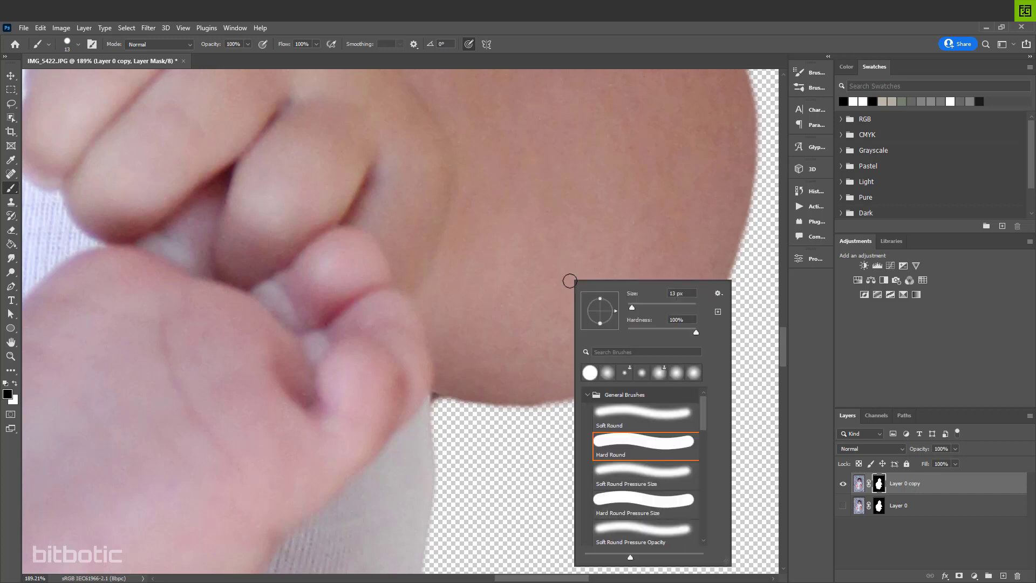
pyautogui.click(630, 417)
pyautogui.press('Return')
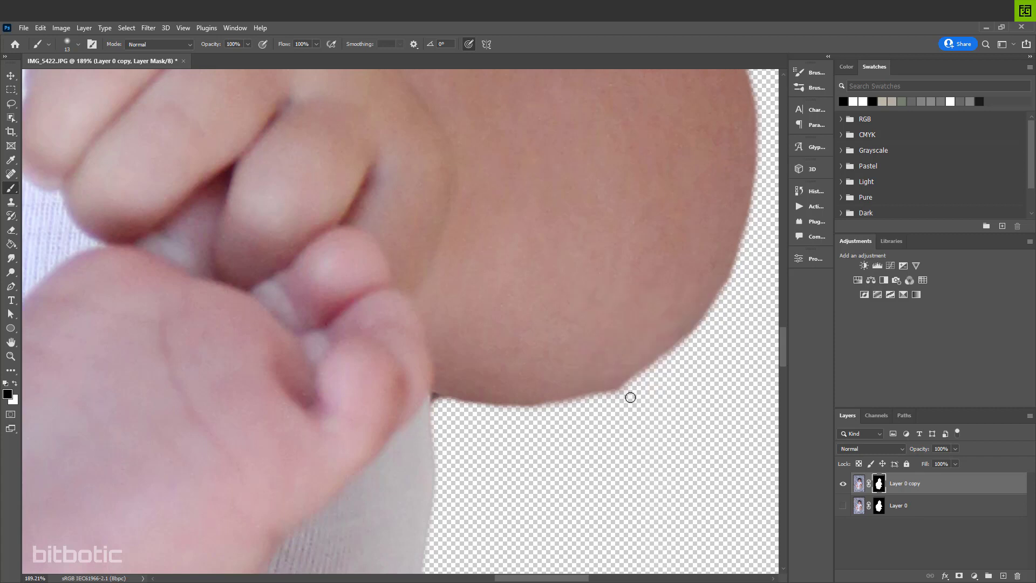
# Paint black on the mask with a size 10 brush to hide background remnants beside the arm and below the chin
pyautogui.press('[')
pyautogui.press('[')
pyautogui.moveTo(442, 404); pyautogui.dragTo(434, 397)
pyautogui.moveTo(432, 135); pyautogui.dragTo(475, 486)
pyautogui.moveTo(391, 329)
pyautogui.mouseDown()
pyautogui.moveTo(387, 345)
pyautogui.moveTo(454, 348)
pyautogui.moveTo(384, 344)
pyautogui.mouseUp()
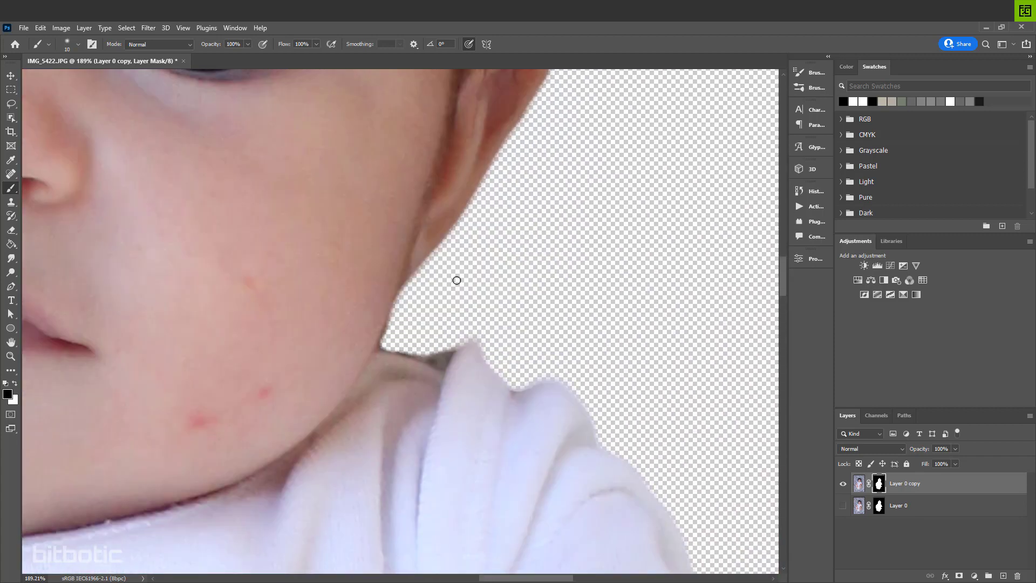
pyautogui.press('z')
pyautogui.moveTo(457, 280)
pyautogui.mouseDown()
pyautogui.moveTo(530, 259)
pyautogui.moveTo(496, 301)
pyautogui.mouseUp()
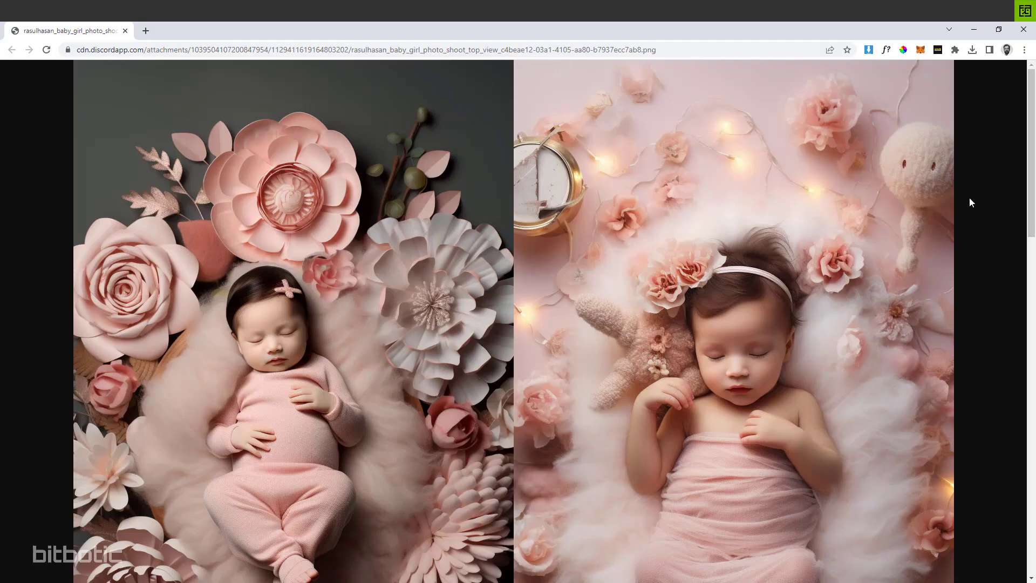
# Look through the generated baby photo shoot images with flower backgrounds in the browser
pyautogui.scroll(-3, 523, 164)
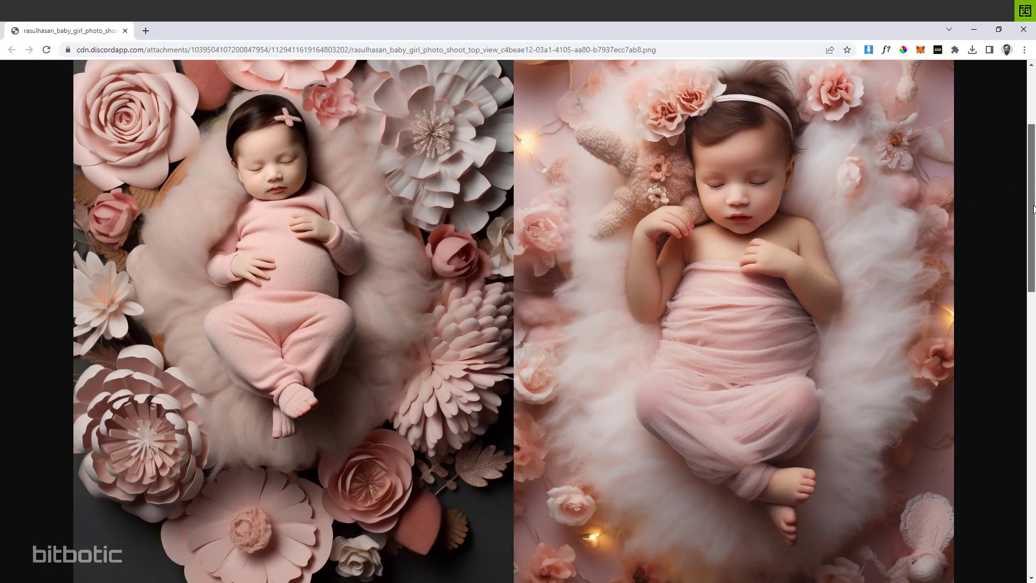
pyautogui.scroll(1, 523, 164)
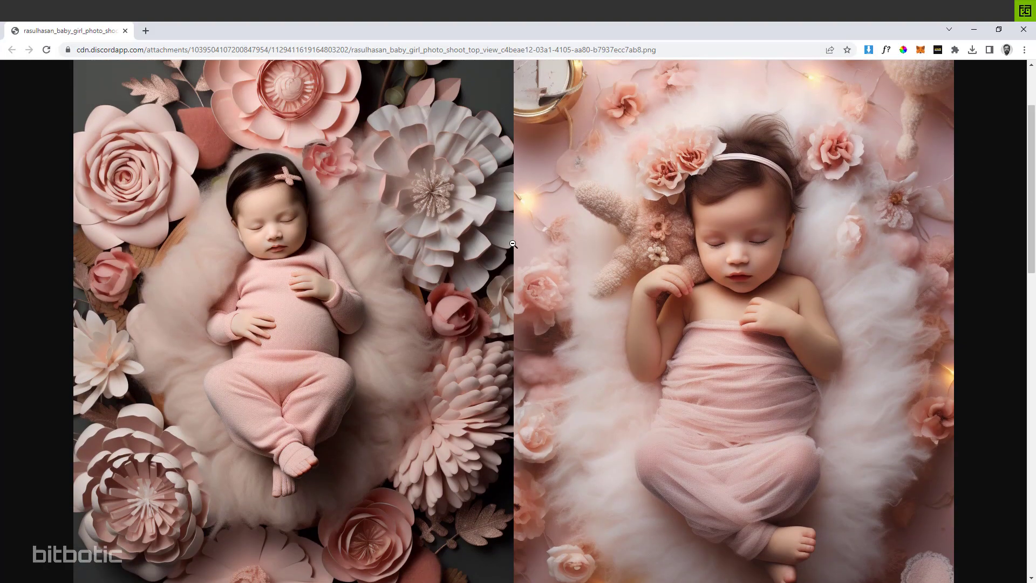
pyautogui.moveTo(1031, 175); pyautogui.dragTo(1010, 451)
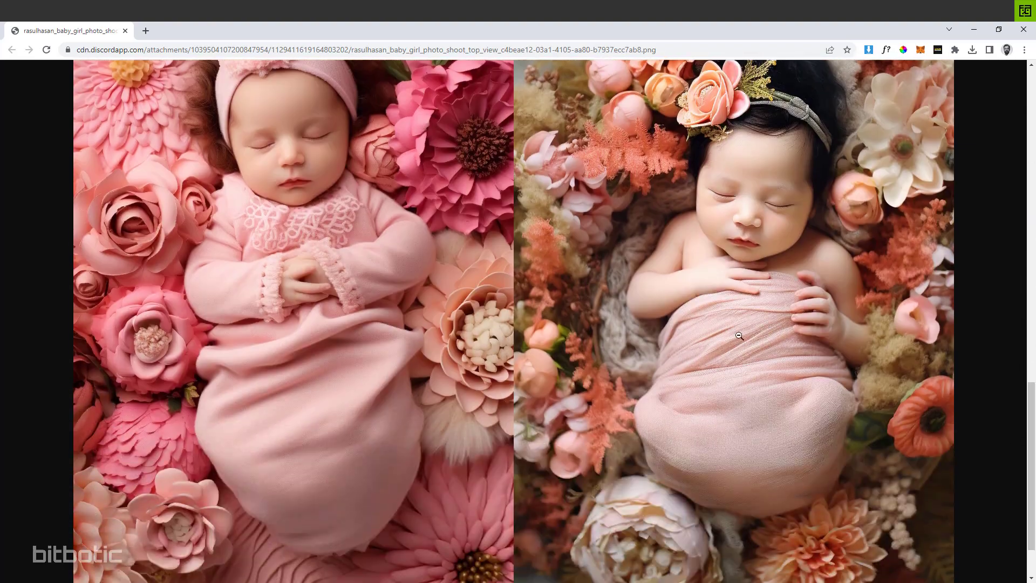
pyautogui.moveTo(1032, 410); pyautogui.dragTo(1031, 117)
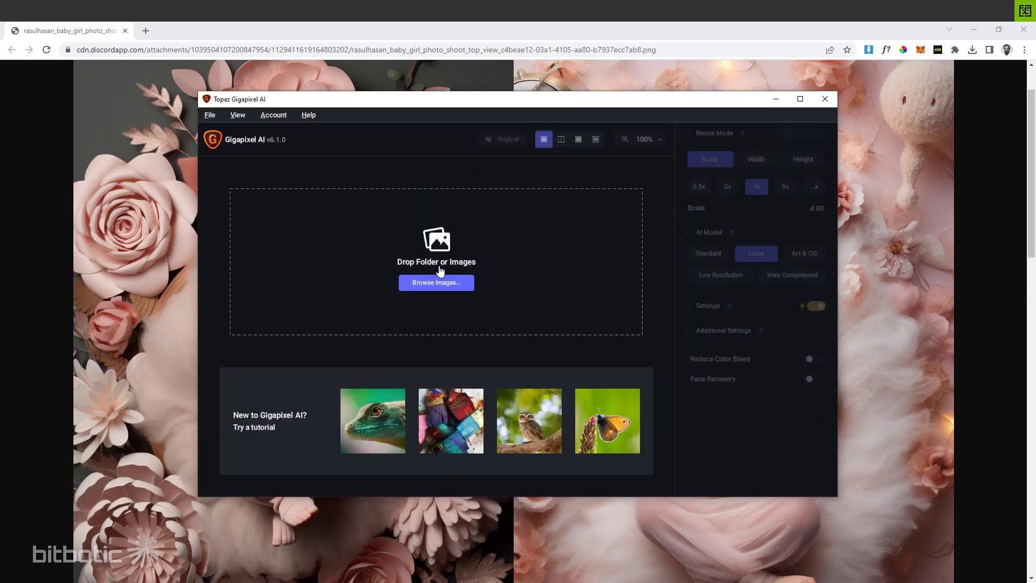
# Load the light pink top-view baby studio image into Topaz Gigapixel AI and preview its upper part
pyautogui.click(461, 290)
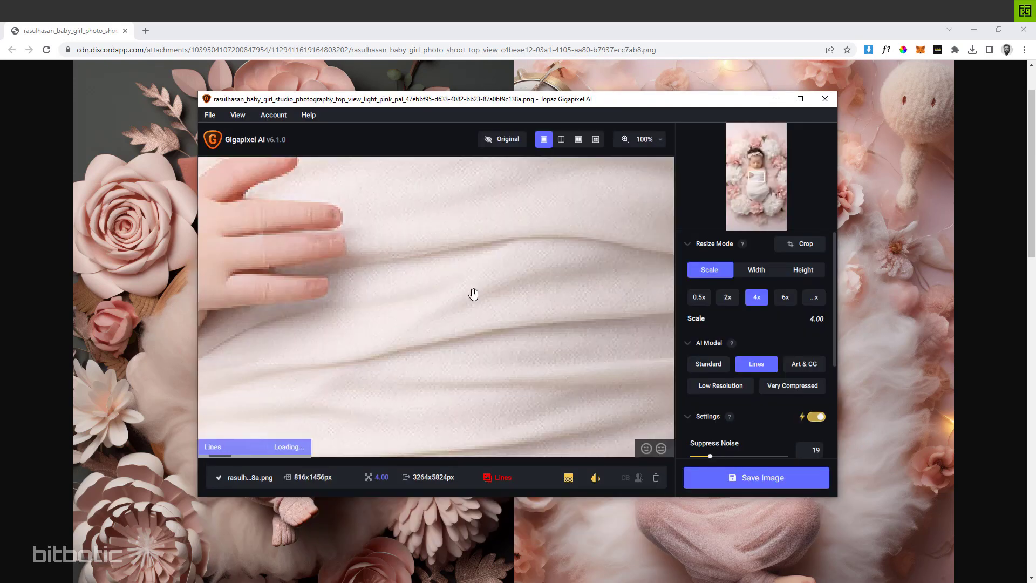
pyautogui.moveTo(755, 164); pyautogui.dragTo(755, 165)
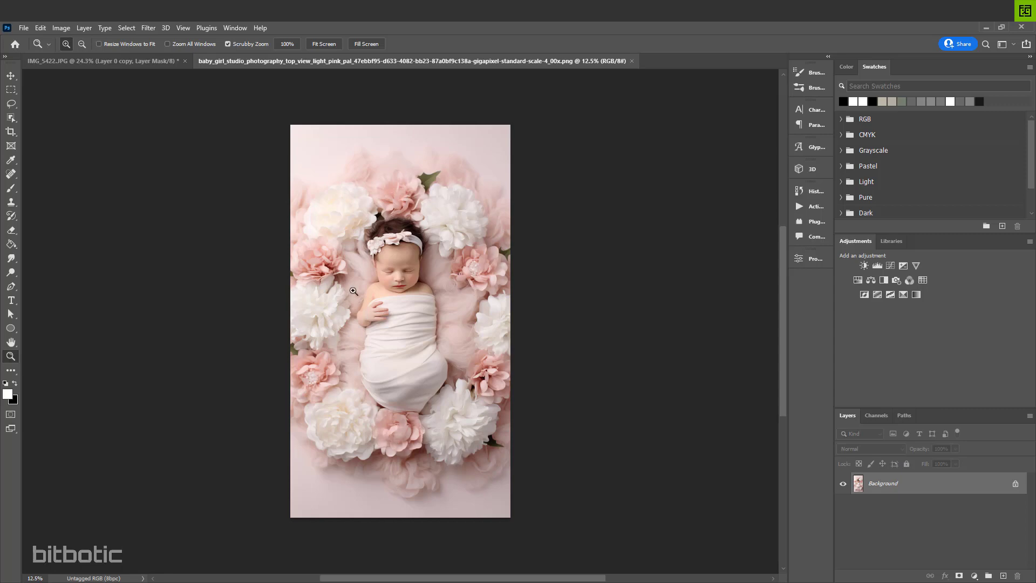
# Examine the upscaled flower background image in Photoshop up close, from the flowers and fur to the wrapped baby
pyautogui.moveTo(411, 286); pyautogui.dragTo(458, 235)
pyautogui.moveTo(643, 183); pyautogui.dragTo(383, 466)
pyautogui.moveTo(322, 207); pyautogui.dragTo(423, 231)
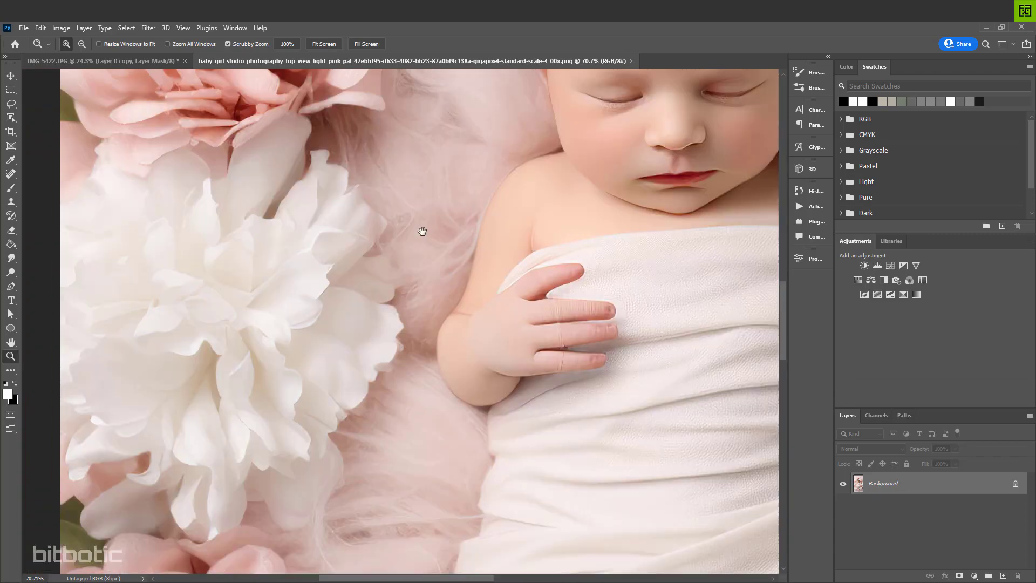
pyautogui.moveTo(631, 562); pyautogui.dragTo(435, 187)
pyautogui.moveTo(379, 353); pyautogui.dragTo(116, 362)
pyautogui.moveTo(539, 260); pyautogui.dragTo(488, 237)
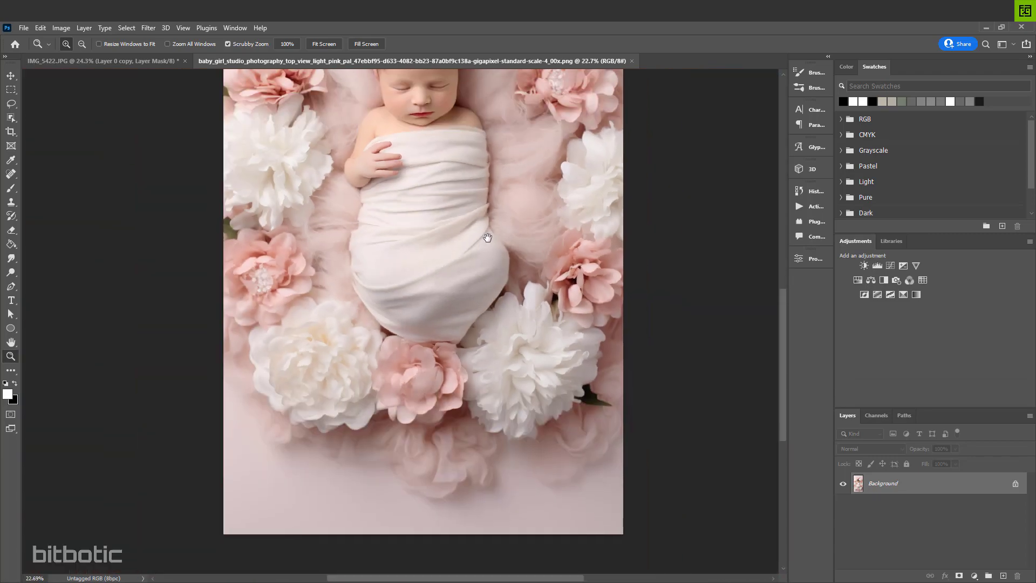
# Move the masked baby cutout from IMG_5422.JPG into the flower background document and position it over the sleeping baby
pyautogui.click(166, 61)
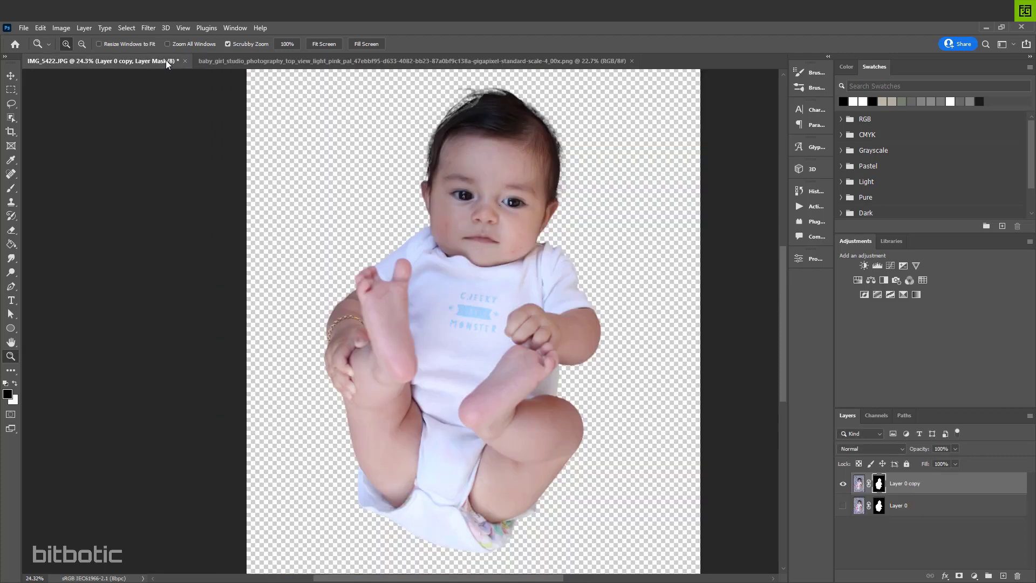
pyautogui.click(11, 76)
pyautogui.moveTo(486, 219); pyautogui.dragTo(462, 62)
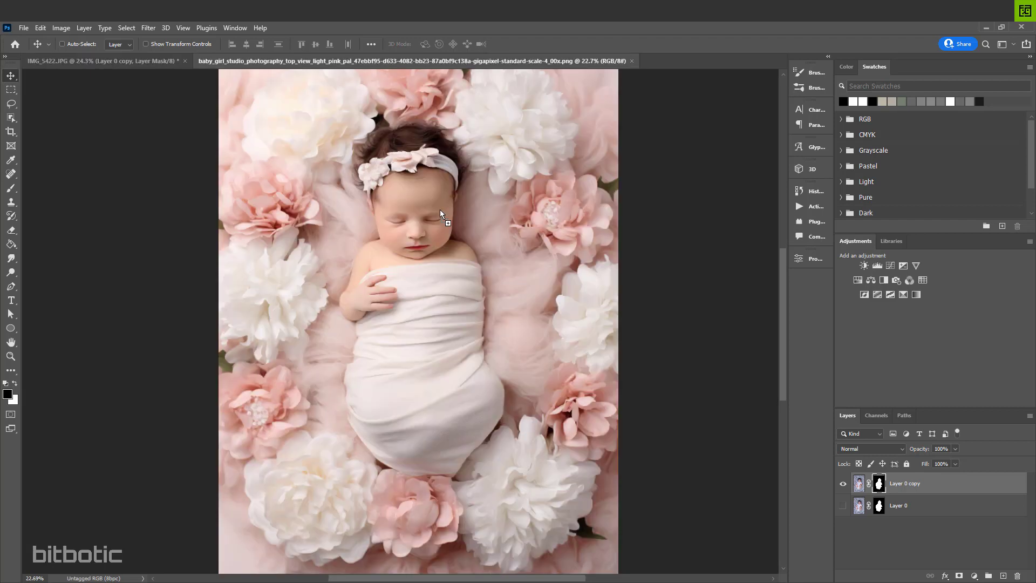
pyautogui.moveTo(438, 232); pyautogui.dragTo(418, 228)
pyautogui.moveTo(490, 203); pyautogui.dragTo(457, 256)
# Apply the layer mask of the baby cutout layer permanently to its pixels
pyautogui.click(877, 484)
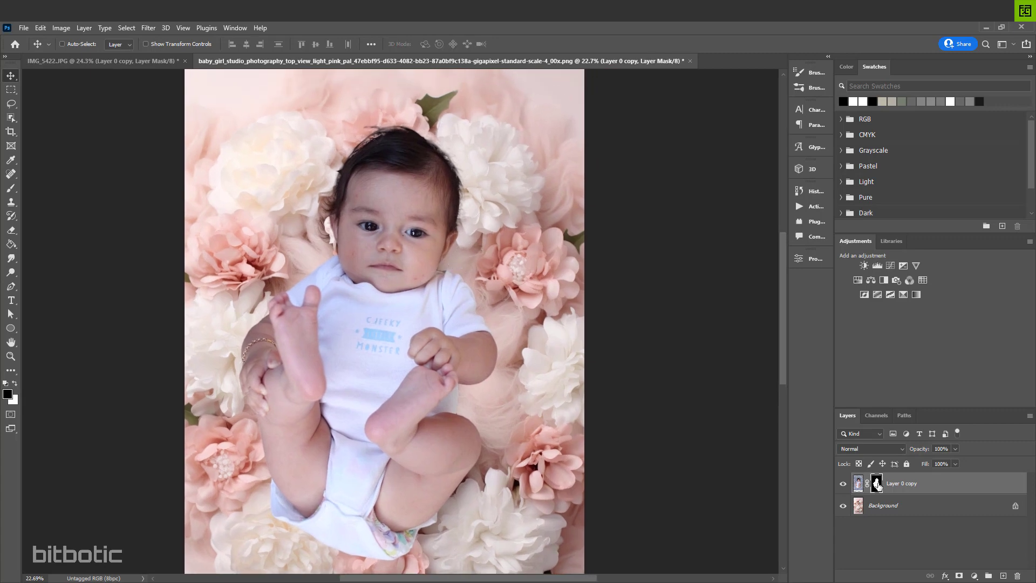
pyautogui.rightClick(878, 484)
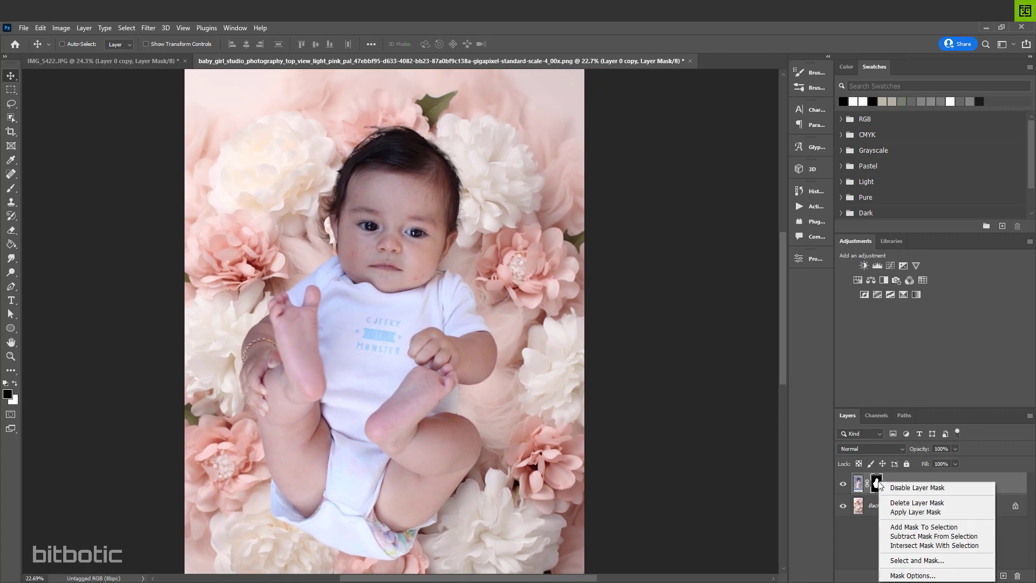
pyautogui.click(919, 513)
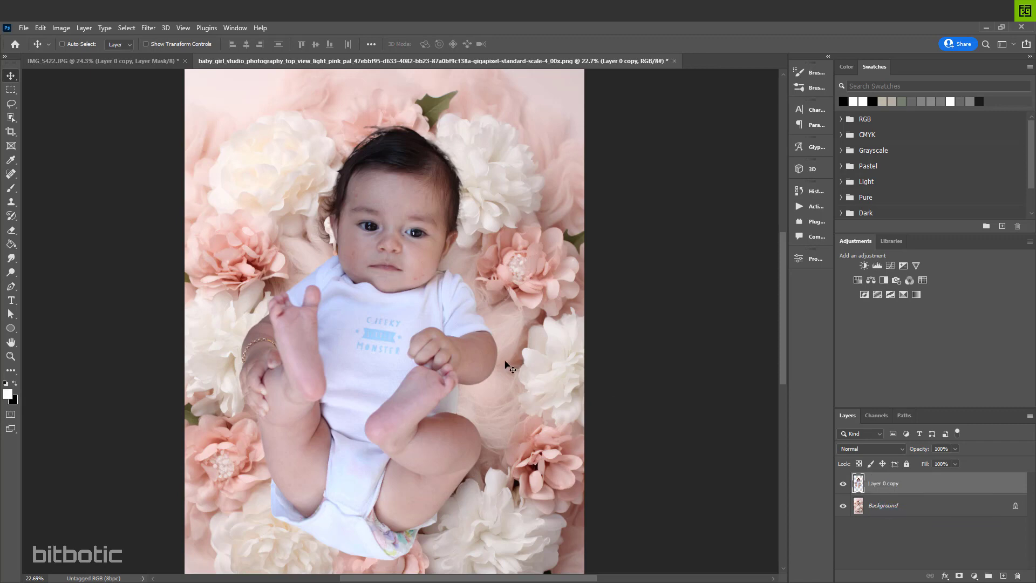
# Free-transform the baby cutout: rotate it to about -8.3°, scale it to about 90% and shift it over the sleeping baby
pyautogui.hotkey('ctrl', 't')
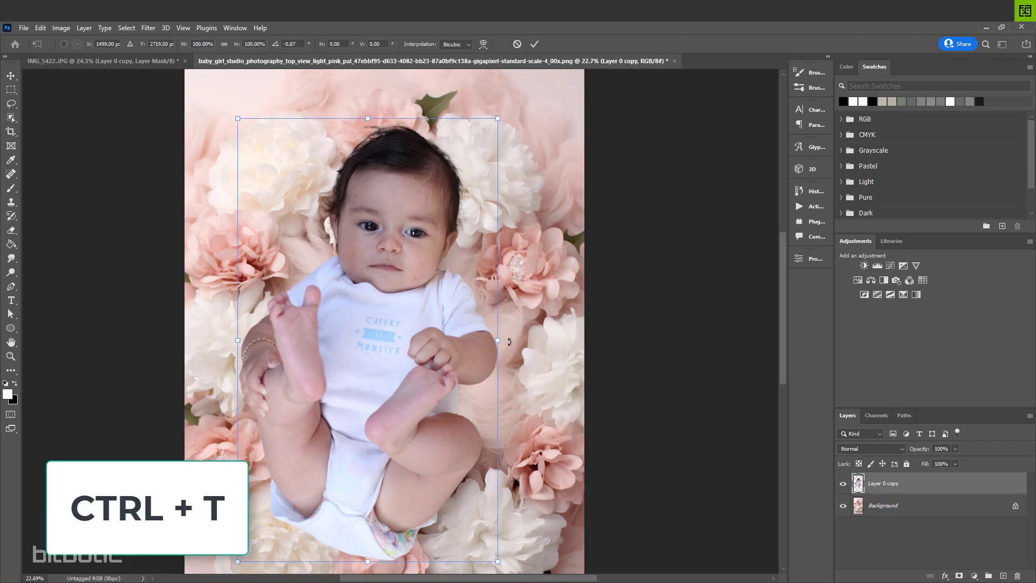
pyautogui.moveTo(509, 342); pyautogui.dragTo(528, 307)
pyautogui.scroll(-3, 543, 495)
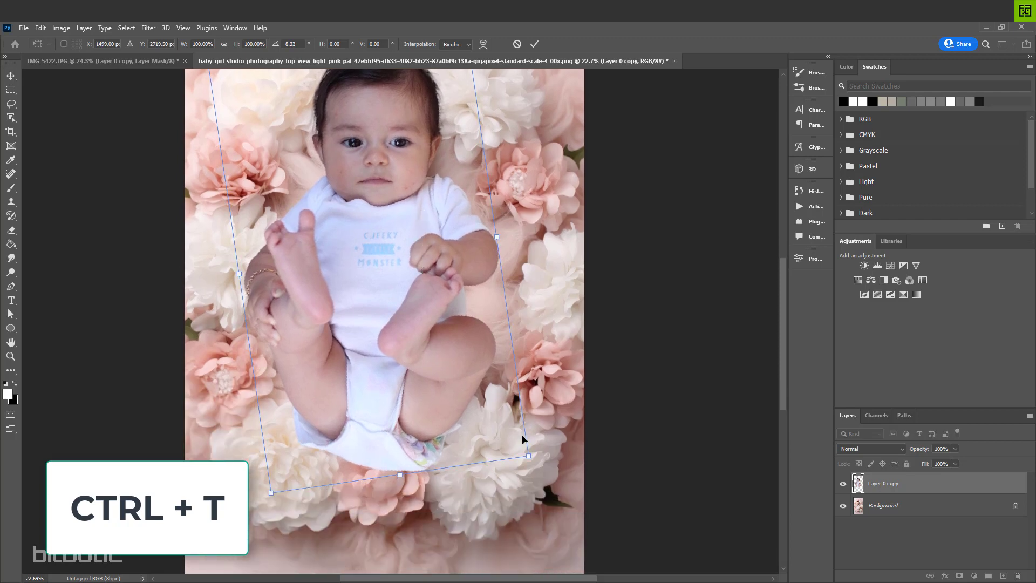
pyautogui.moveTo(528, 455); pyautogui.dragTo(506, 423)
pyautogui.moveTo(427, 362); pyautogui.dragTo(442, 369)
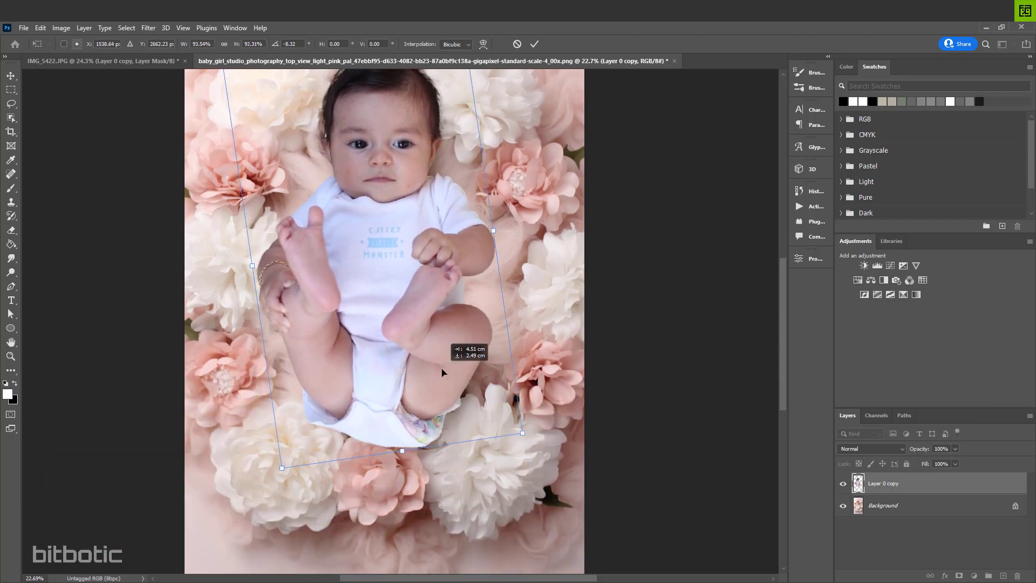
pyautogui.moveTo(418, 275); pyautogui.dragTo(433, 420)
pyautogui.moveTo(480, 175); pyautogui.dragTo(438, 200)
pyautogui.scroll(-2, 547, 501)
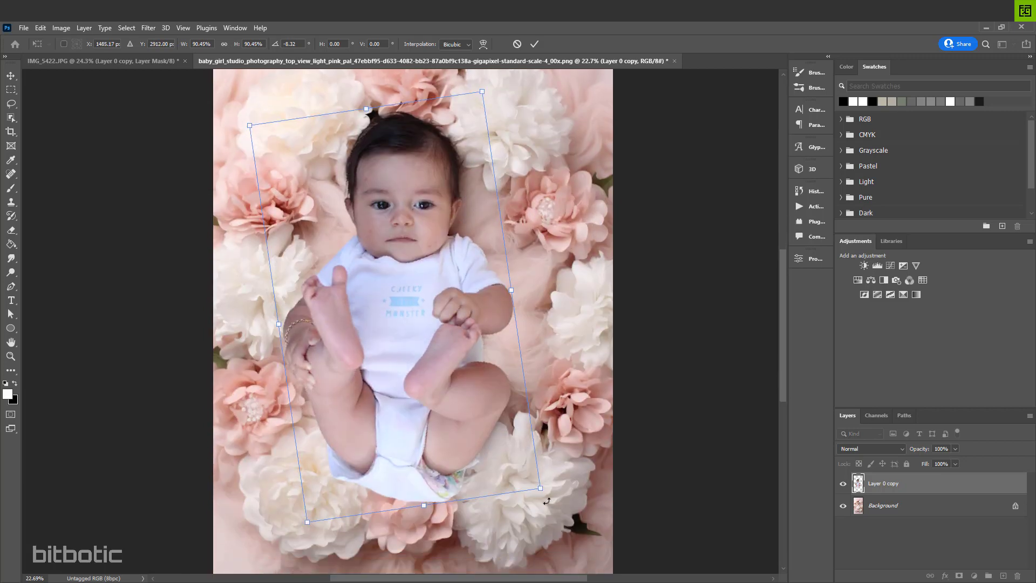
# Scale the baby cutout down to about 84.7%, position it to cover the sleeping baby's head and body, and commit the transform
pyautogui.moveTo(540, 488); pyautogui.dragTo(537, 463)
pyautogui.moveTo(468, 428); pyautogui.dragTo(481, 427)
pyautogui.moveTo(472, 283); pyautogui.dragTo(469, 322)
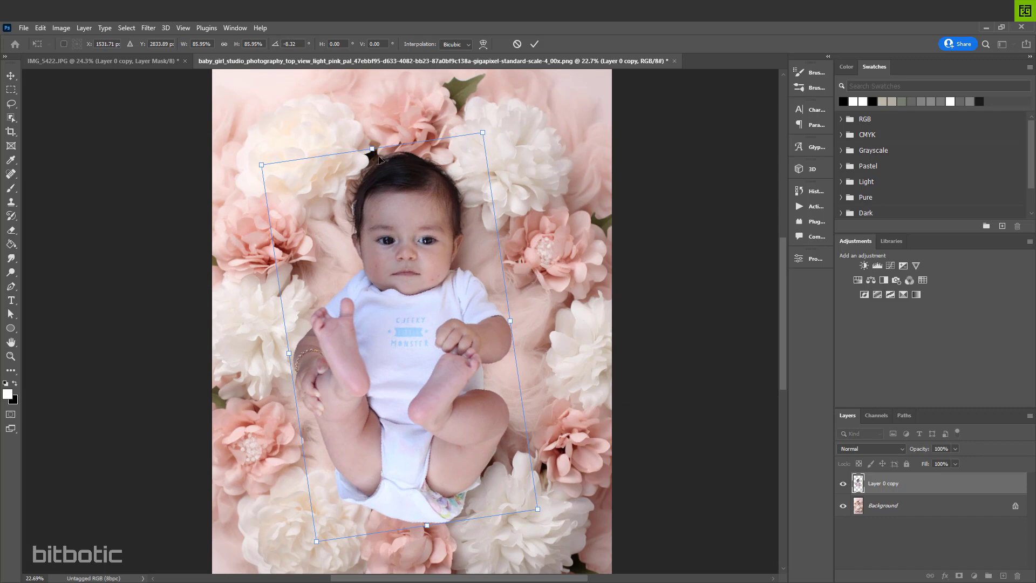
pyautogui.moveTo(374, 150)
pyautogui.mouseDown()
pyautogui.moveTo(375, 170)
pyautogui.moveTo(374, 151)
pyautogui.mouseUp()
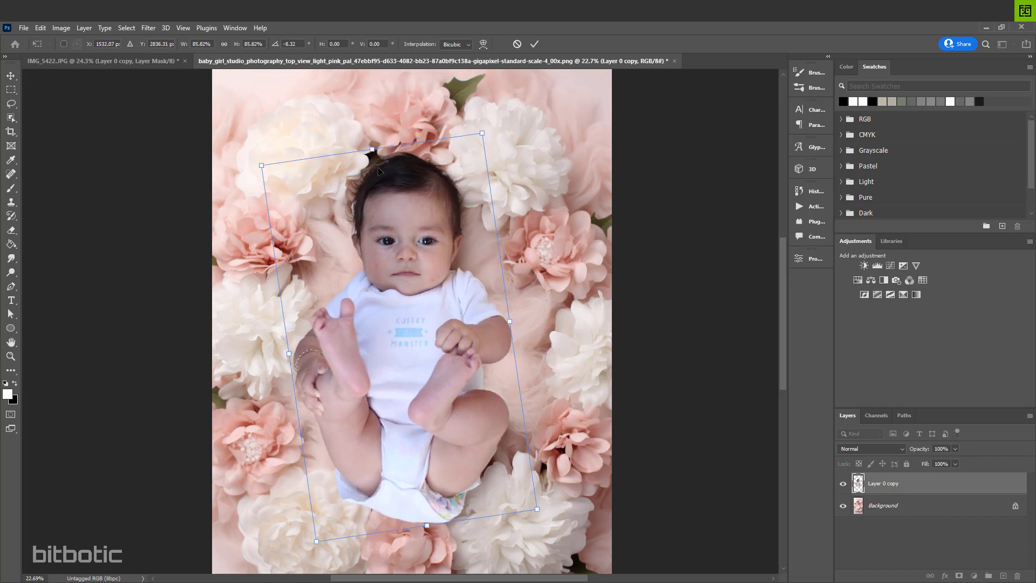
pyautogui.moveTo(413, 202); pyautogui.dragTo(411, 202)
pyautogui.moveTo(439, 514); pyautogui.dragTo(425, 492)
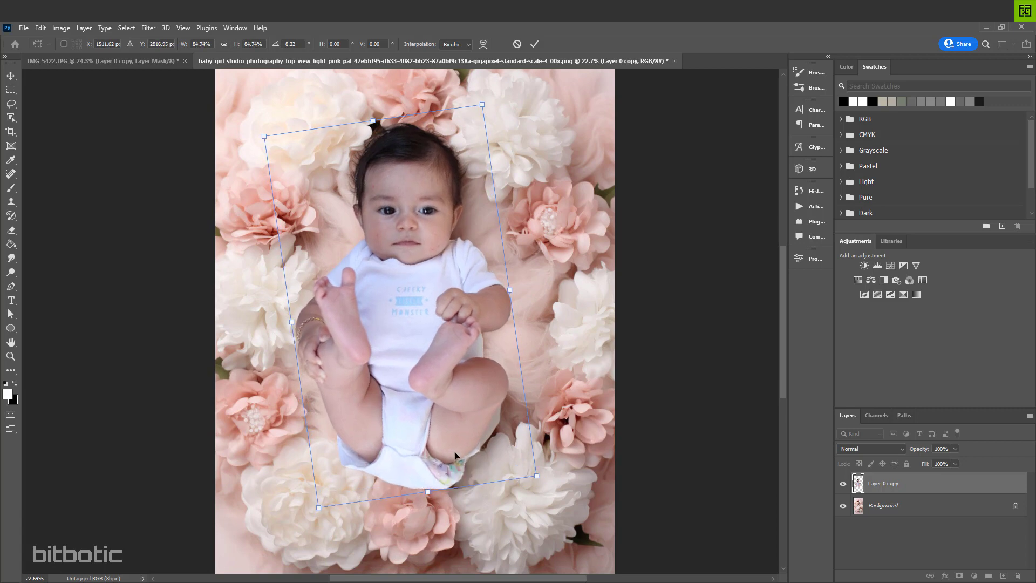
pyautogui.moveTo(452, 452); pyautogui.dragTo(496, 452)
pyautogui.press('Return')
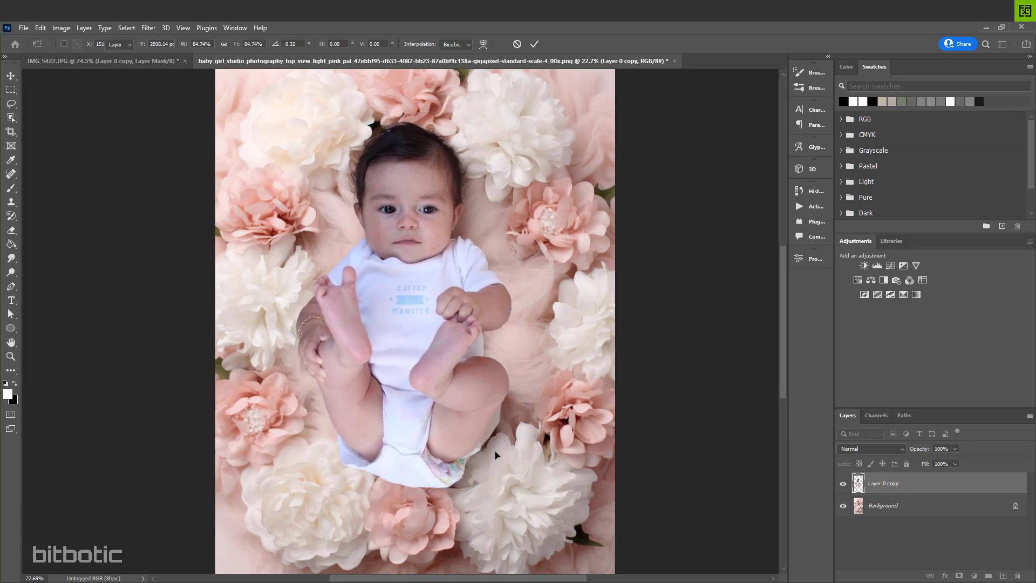
# Lasso the clean left side of the bodysuit's lower edge with the adjoining thigh and copy it to a new layer
pyautogui.press('z')
pyautogui.moveTo(479, 354); pyautogui.dragTo(409, 293)
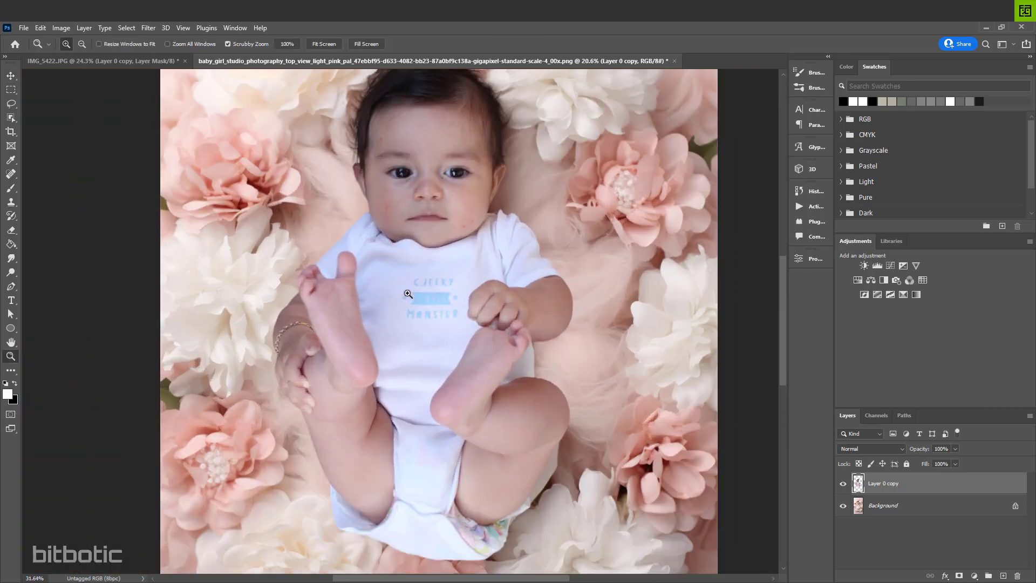
pyautogui.moveTo(462, 268); pyautogui.dragTo(429, 305)
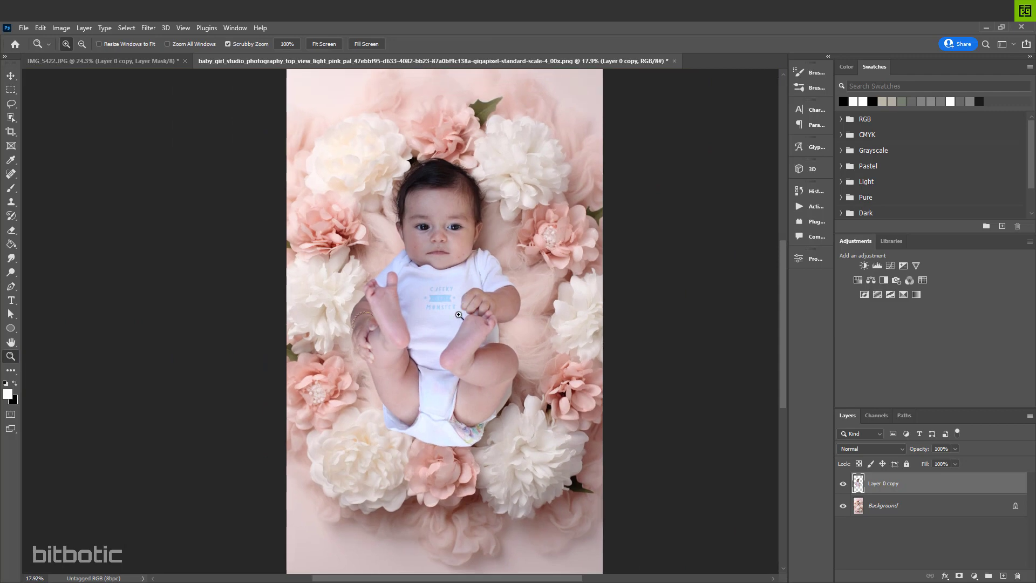
pyautogui.scroll(2, 460, 299)
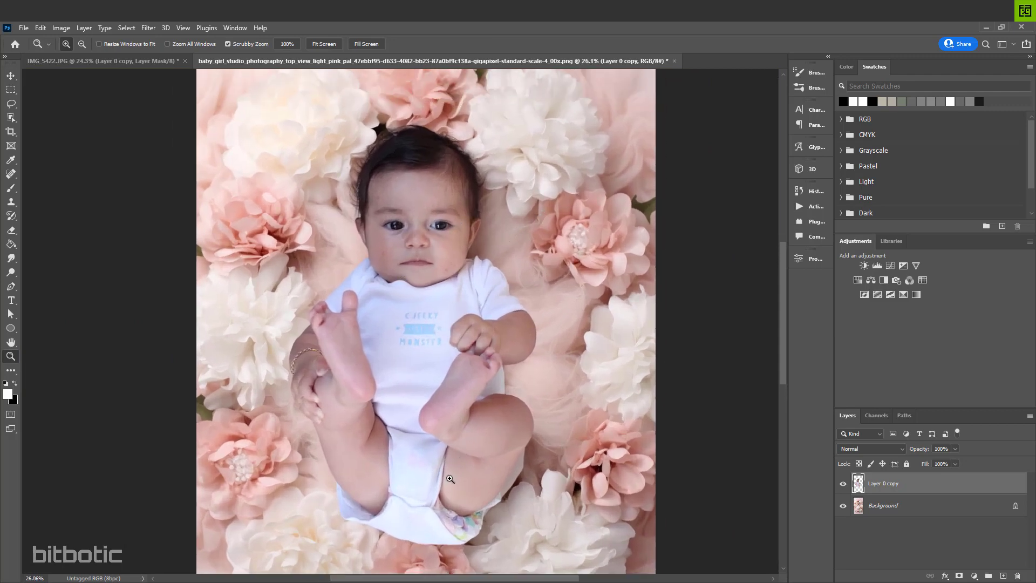
pyautogui.moveTo(449, 479); pyautogui.dragTo(465, 316)
pyautogui.moveTo(440, 383); pyautogui.dragTo(502, 342)
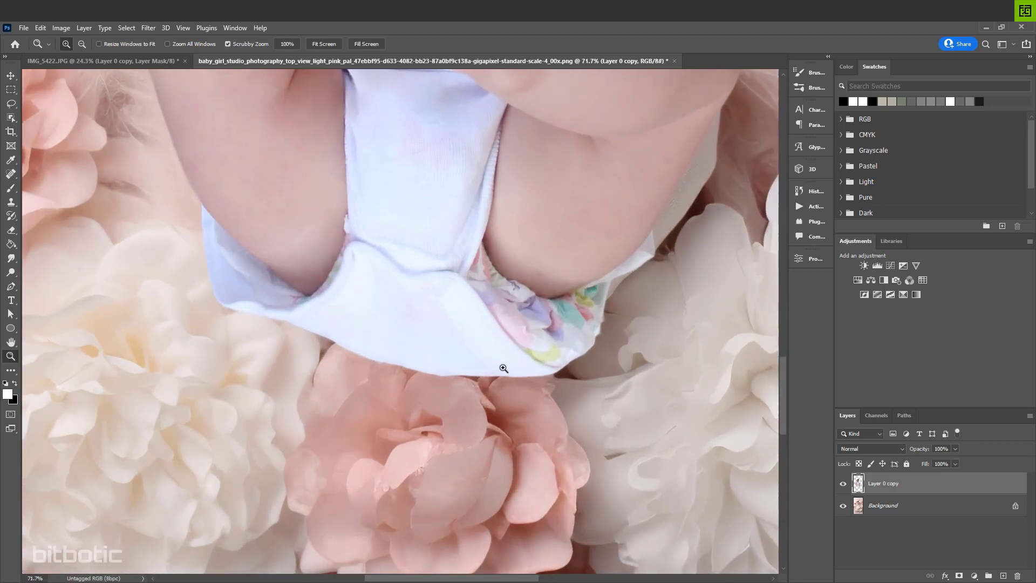
pyautogui.click(483, 273)
pyautogui.keyDown('alt'); pyautogui.click(508, 264); pyautogui.keyUp('alt')
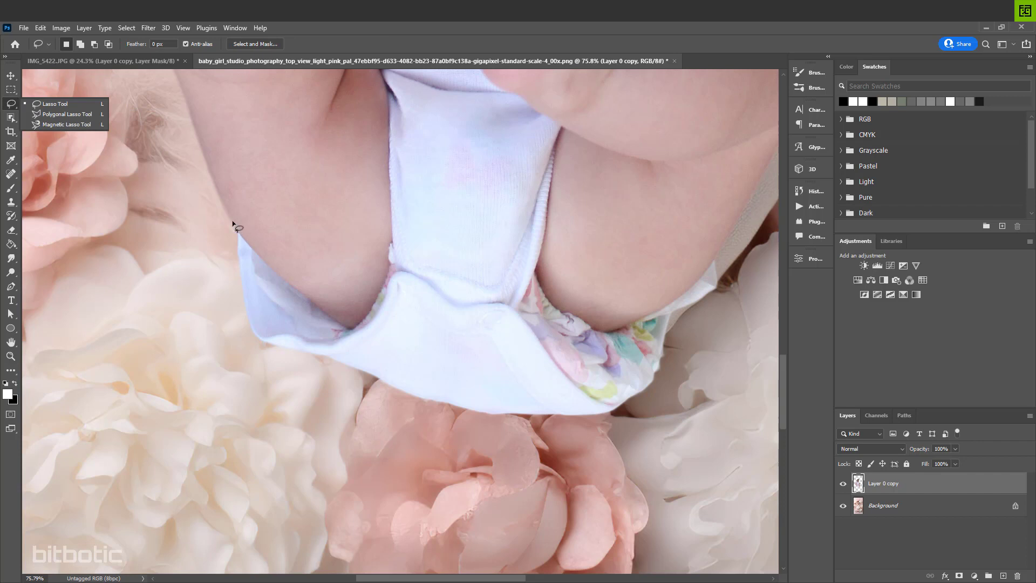
pyautogui.moveTo(205, 219)
pyautogui.mouseDown()
pyautogui.moveTo(289, 199)
pyautogui.moveTo(441, 250)
pyautogui.moveTo(457, 281)
pyautogui.moveTo(462, 418)
pyautogui.moveTo(382, 442)
pyautogui.moveTo(243, 403)
pyautogui.moveTo(200, 303)
pyautogui.moveTo(209, 237)
pyautogui.mouseUp()
pyautogui.hotkey('ctrl', 'j')
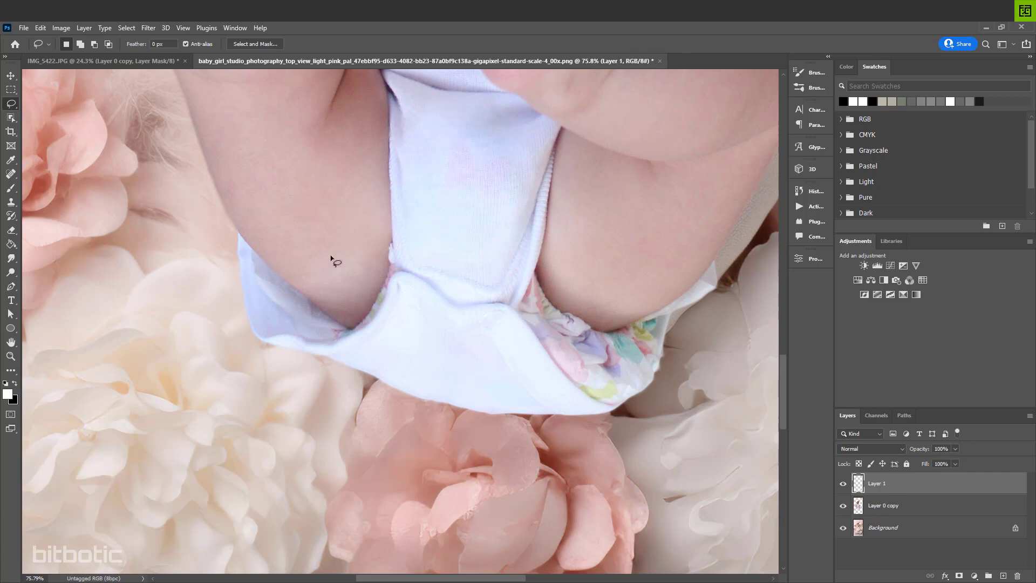
# Flip the copied bodysuit patch horizontally and move it over the colourful exposed diaper on the opposite side
pyautogui.hotkey('ctrl', 't')
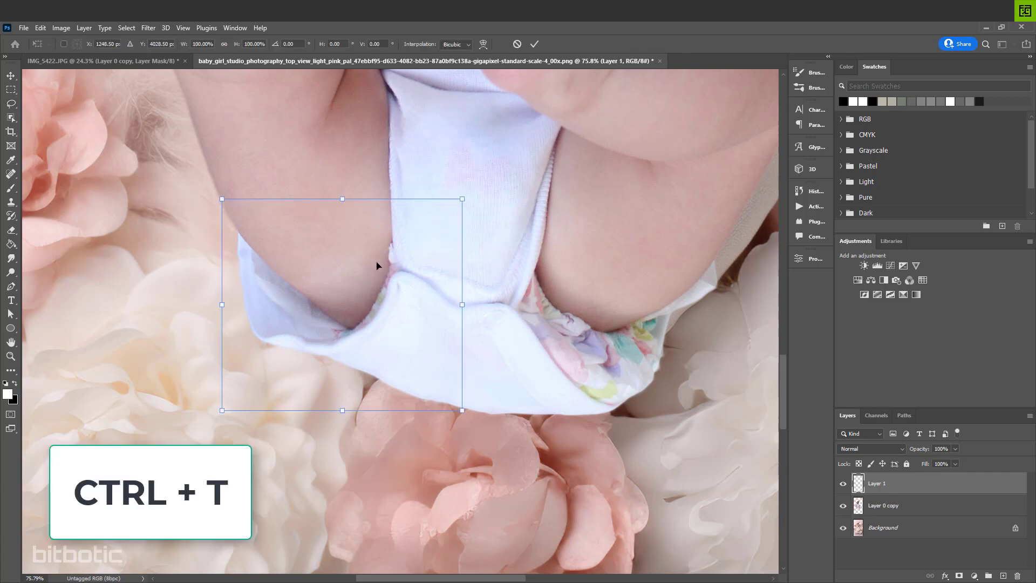
pyautogui.rightClick(375, 265)
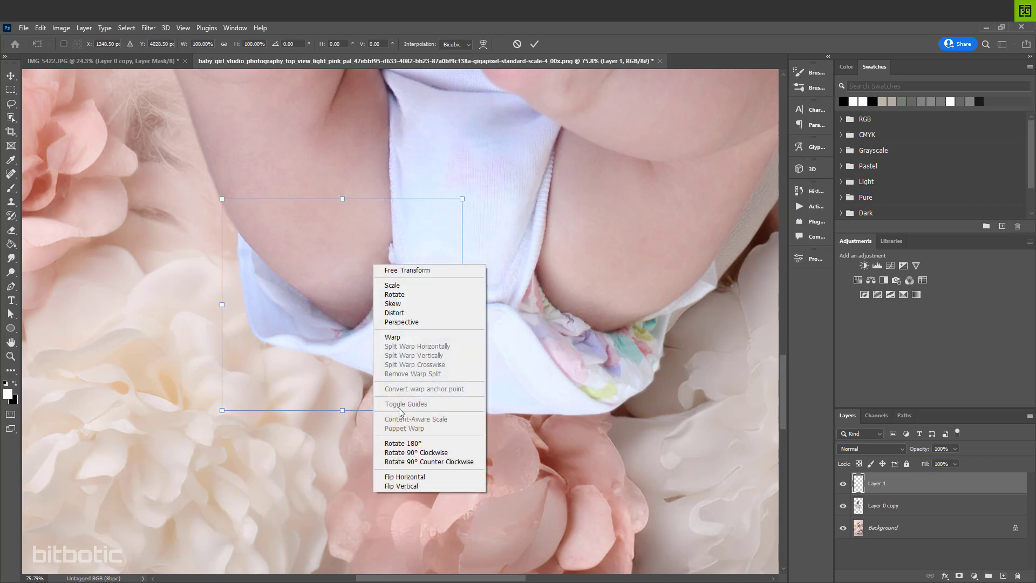
pyautogui.click(416, 477)
pyautogui.moveTo(324, 373); pyautogui.dragTo(576, 372)
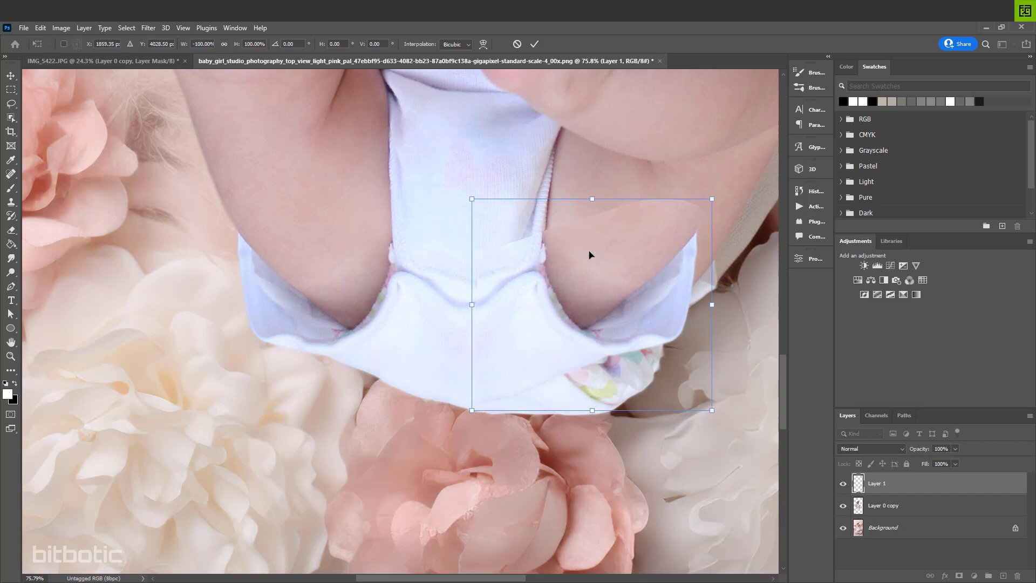
# Warp the flipped patch to follow the thigh, leg opening and lower bodysuit edge, then commit the transform
pyautogui.rightClick(603, 256)
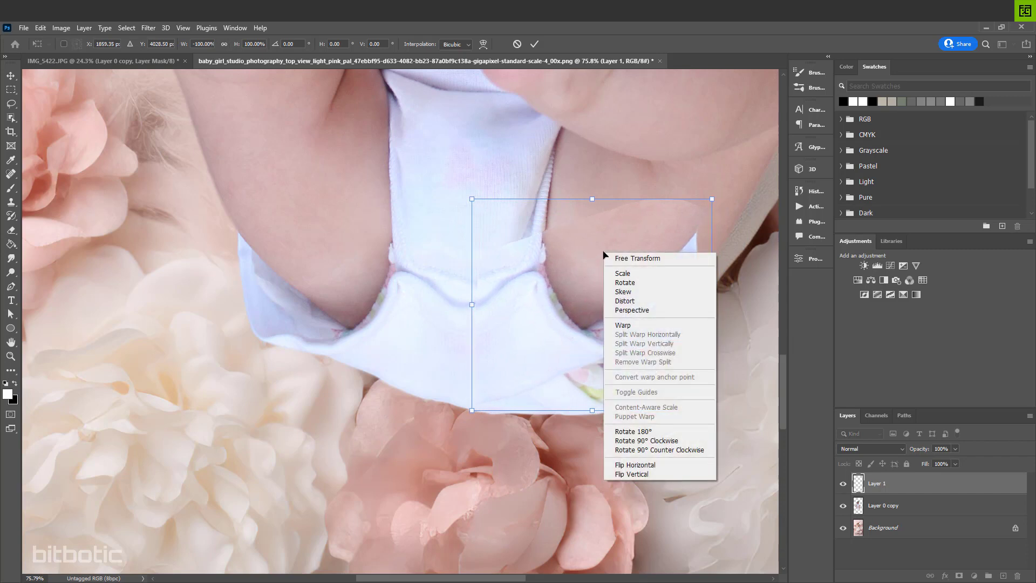
pyautogui.click(639, 326)
pyautogui.moveTo(710, 257); pyautogui.dragTo(726, 254)
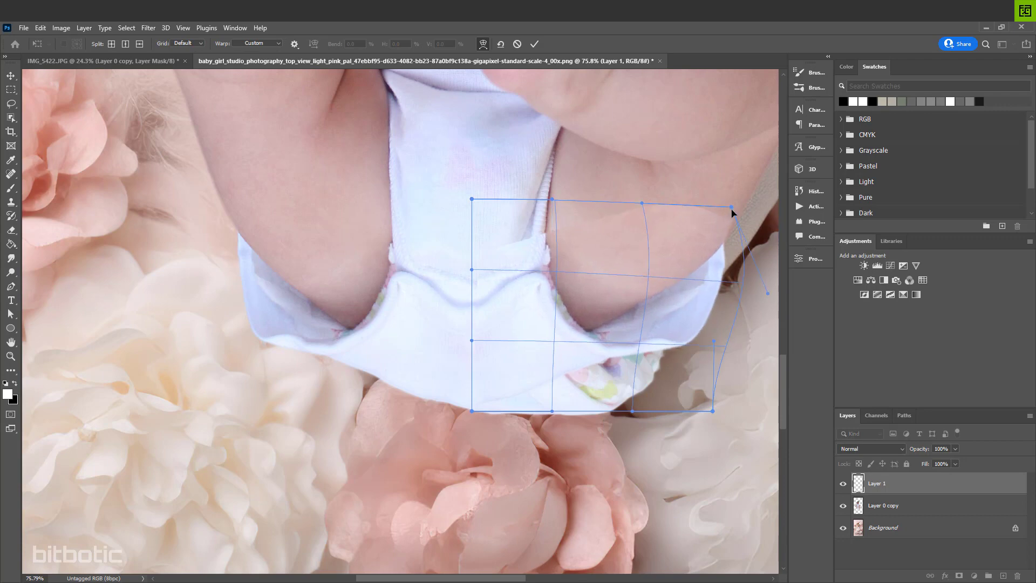
pyautogui.moveTo(623, 373); pyautogui.dragTo(610, 401)
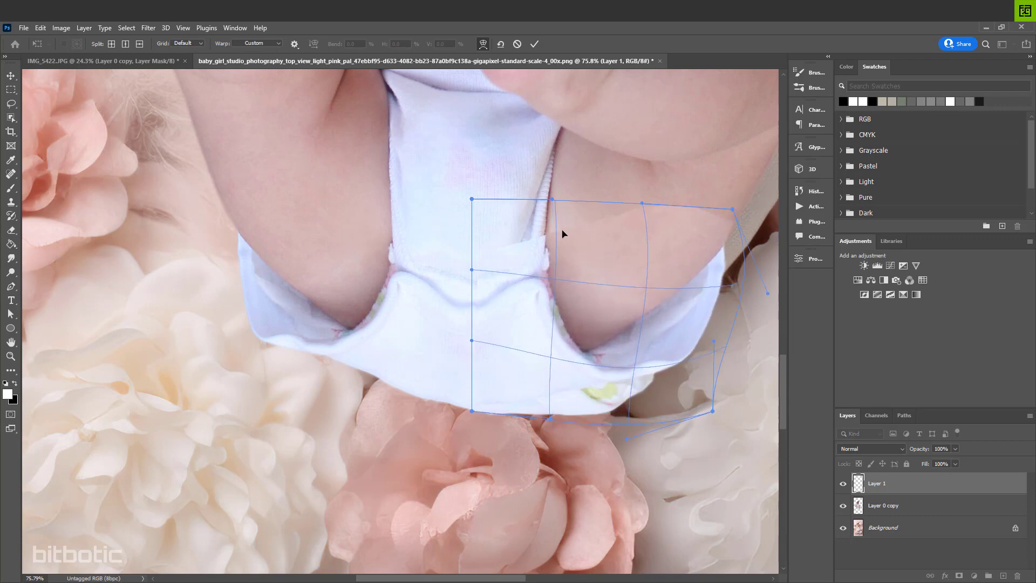
pyautogui.moveTo(562, 234); pyautogui.dragTo(562, 248)
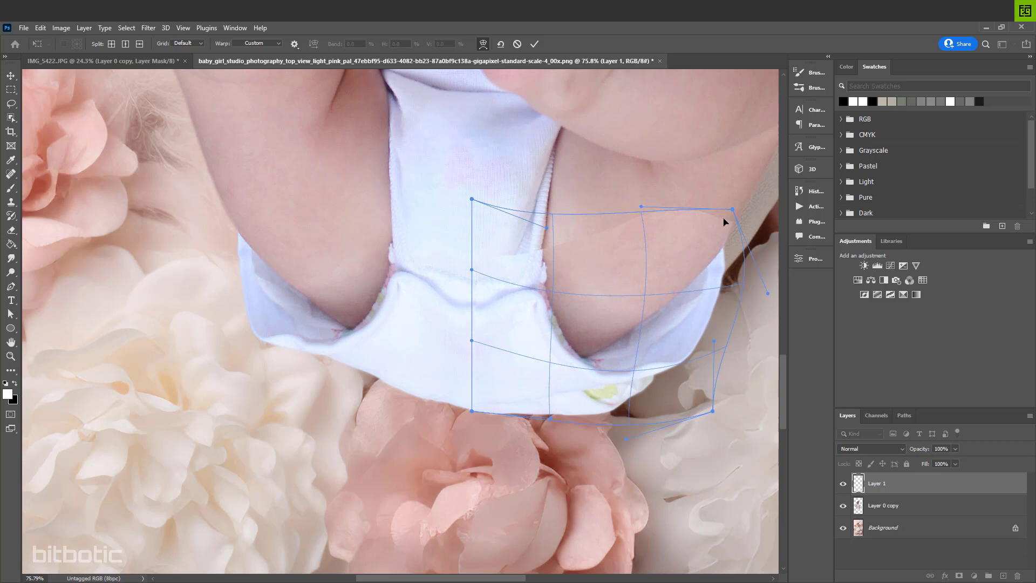
pyautogui.press('Return')
# Add a layer mask to Layer 0 copy and paint out the diaper showing below the patched bodysuit edge
pyautogui.press('l')
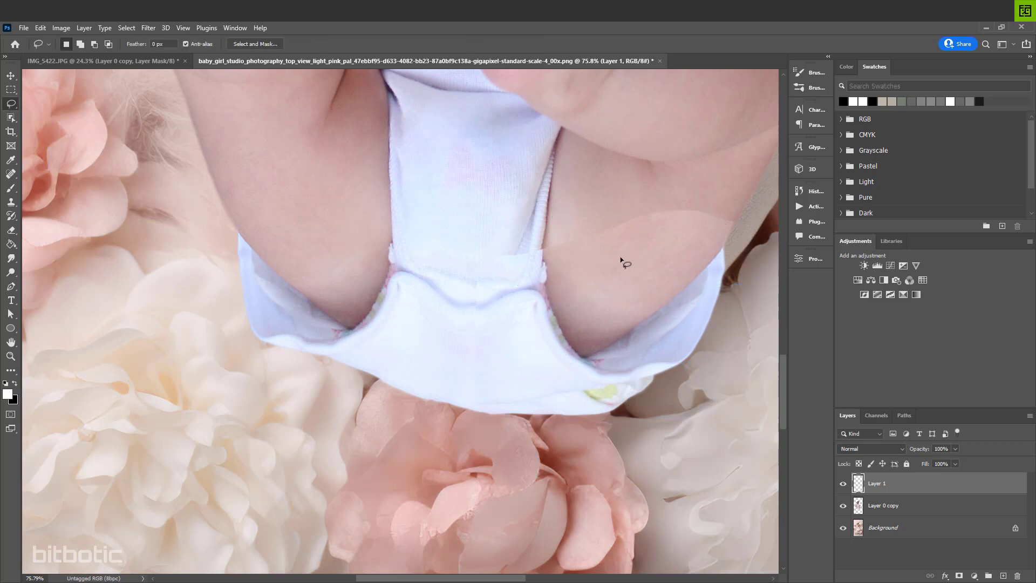
pyautogui.click(879, 508)
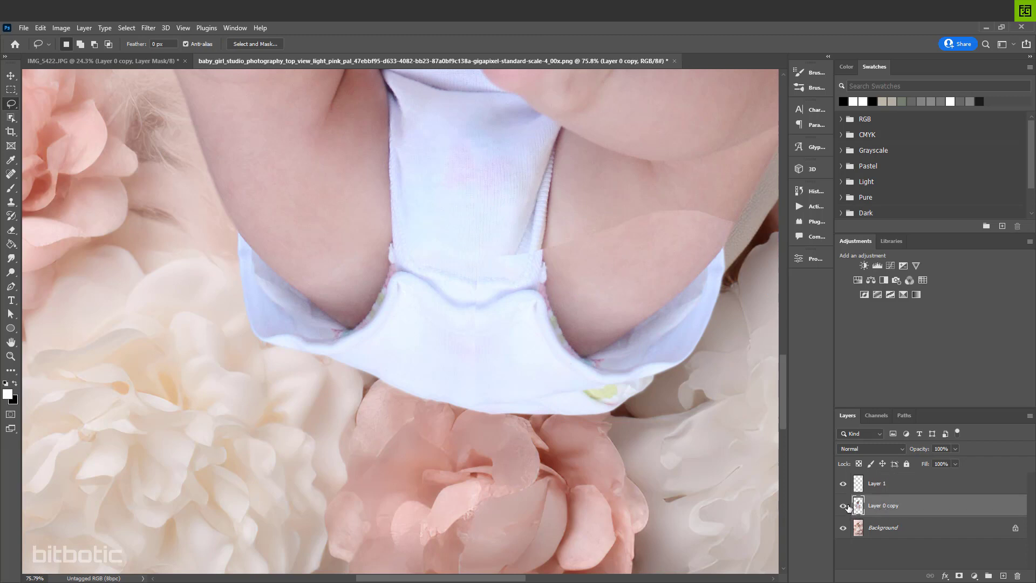
pyautogui.click(959, 576)
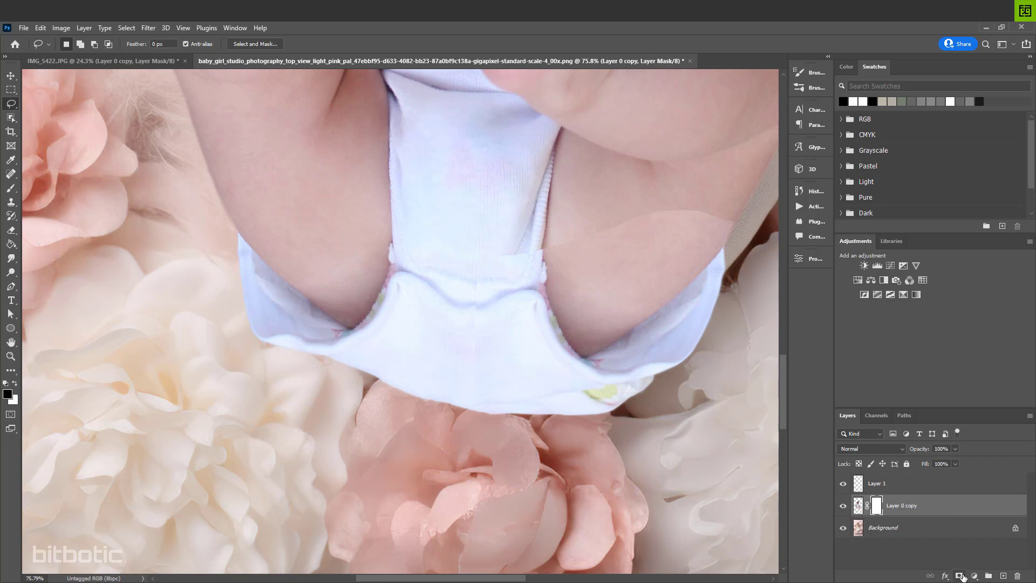
pyautogui.click(11, 189)
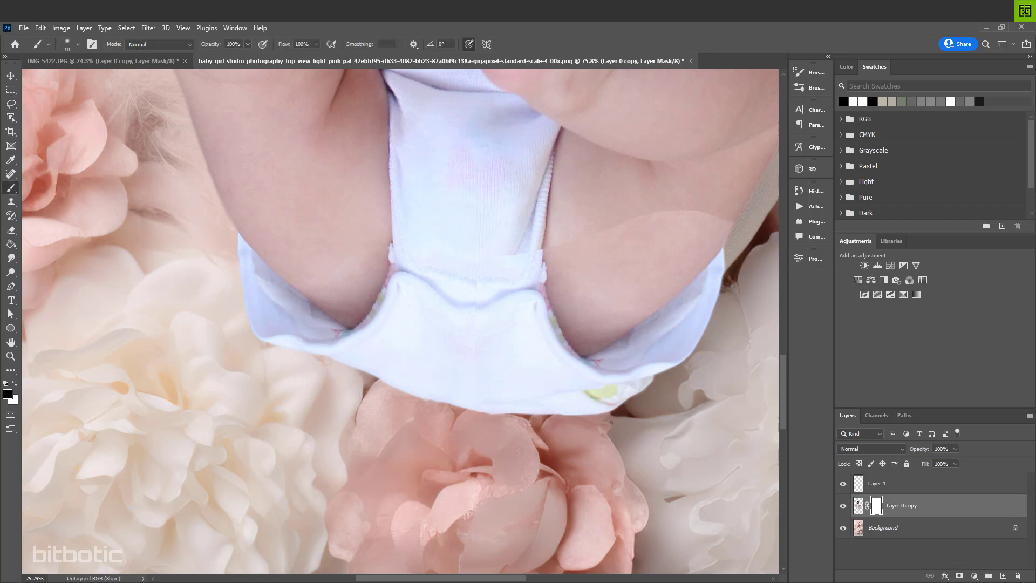
pyautogui.moveTo(446, 377); pyautogui.dragTo(488, 381)
pyautogui.moveTo(573, 415); pyautogui.dragTo(439, 416)
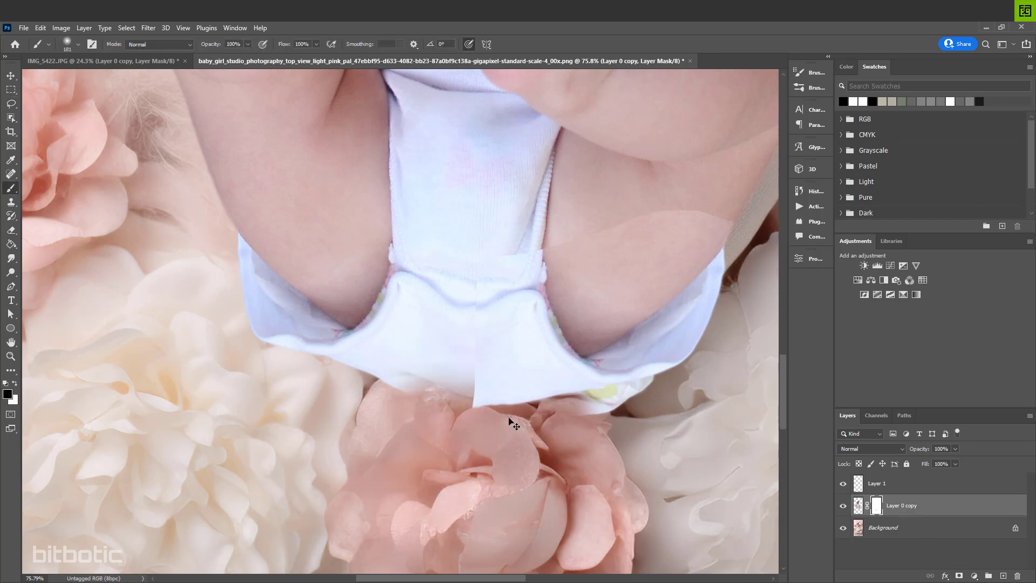
pyautogui.hotkey('ctrl', 'z')
pyautogui.moveTo(512, 421); pyautogui.dragTo(640, 401)
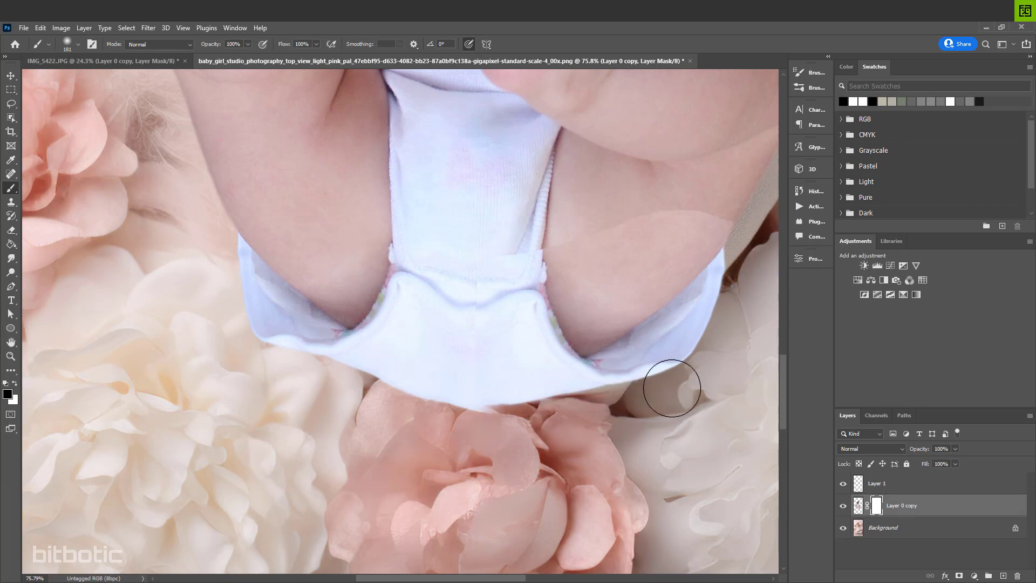
# Smooth the bodysuit's bottom edge on the Layer 0 copy mask with a small 17 px brush
pyautogui.scroll(3, 491, 430)
pyautogui.keyDown('alt'); pyautogui.rightClick(495, 399); pyautogui.keyUp('alt')
pyautogui.moveTo(434, 409)
pyautogui.mouseDown()
pyautogui.moveTo(510, 392)
pyautogui.moveTo(449, 398)
pyautogui.mouseUp()
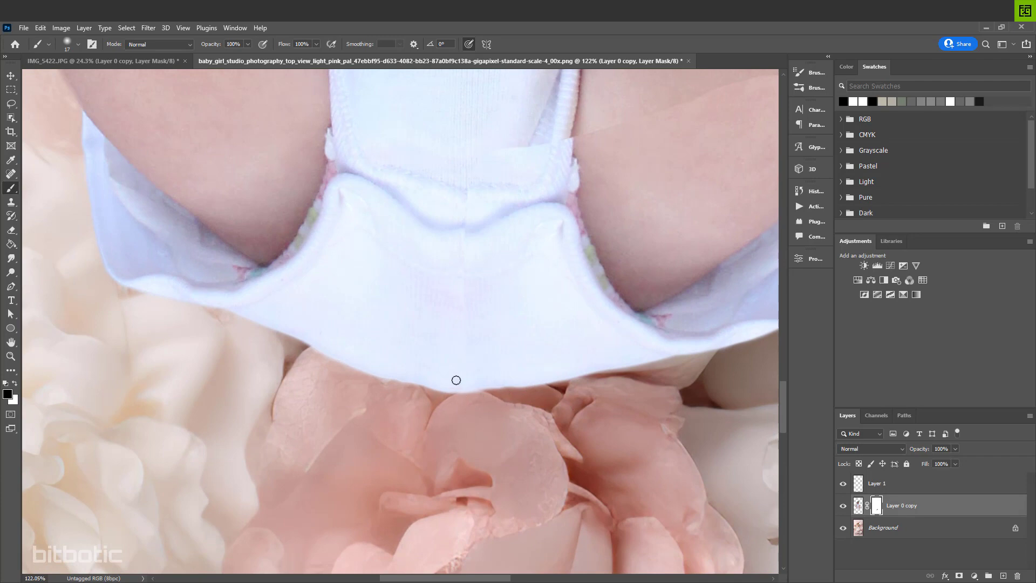
pyautogui.press('x')
# Add a layer mask to Layer 1 and blend the patch's seam across the thigh and bodysuit with a large soft brush
pyautogui.moveTo(520, 305); pyautogui.dragTo(427, 415)
pyautogui.click(887, 484)
pyautogui.click(959, 576)
pyautogui.keyDown('alt'); pyautogui.rightClick(572, 262); pyautogui.keyUp('alt')
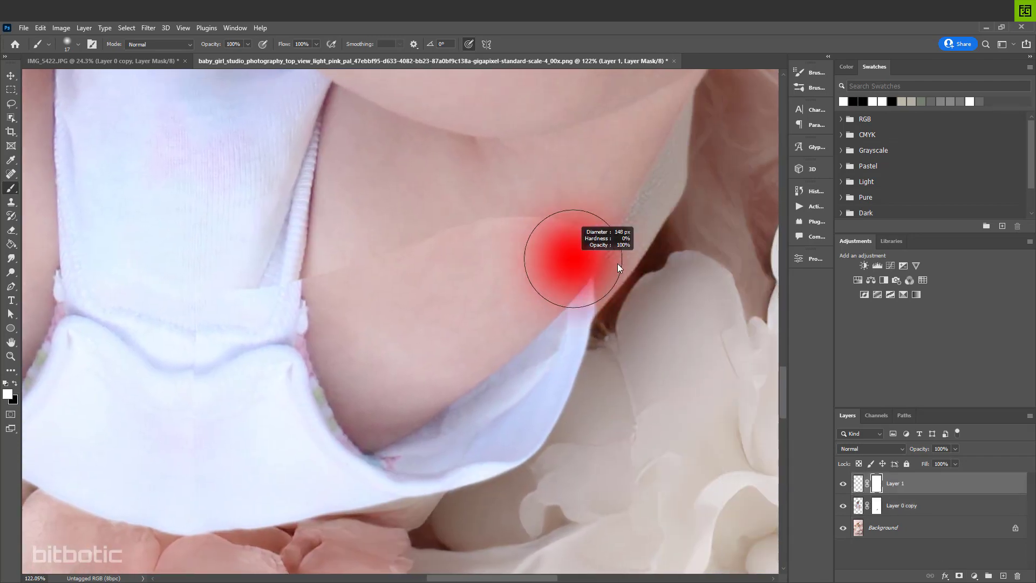
pyautogui.press('x')
pyautogui.moveTo(602, 235)
pyautogui.mouseDown()
pyautogui.moveTo(520, 214)
pyautogui.moveTo(325, 266)
pyautogui.moveTo(377, 365)
pyautogui.moveTo(345, 324)
pyautogui.mouseUp()
pyautogui.press('x')
pyautogui.moveTo(346, 415)
pyautogui.mouseDown()
pyautogui.moveTo(438, 357)
pyautogui.moveTo(337, 315)
pyautogui.moveTo(291, 334)
pyautogui.moveTo(146, 335)
pyautogui.moveTo(321, 334)
pyautogui.mouseUp()
# Refine the Layer 1 mask around the leg opening and bodysuit edge, alternating black and white with resized brushes
pyautogui.press('x')
pyautogui.keyDown('alt'); pyautogui.rightClick(335, 306); pyautogui.keyUp('alt')
pyautogui.press('x')
pyautogui.press('x')
pyautogui.press('z')
pyautogui.press('b')
pyautogui.keyDown('alt'); pyautogui.rightClick(465, 366); pyautogui.keyUp('alt')
pyautogui.moveTo(495, 354)
pyautogui.mouseDown()
pyautogui.moveTo(452, 354)
pyautogui.moveTo(438, 343)
pyautogui.moveTo(502, 350)
pyautogui.moveTo(508, 396)
pyautogui.mouseUp()
pyautogui.press('x')
# Merge the masked Layer 1 patch and Layer 0 copy into a single baby layer above the background
pyautogui.press('z')
pyautogui.scroll(-8, 545, 310)
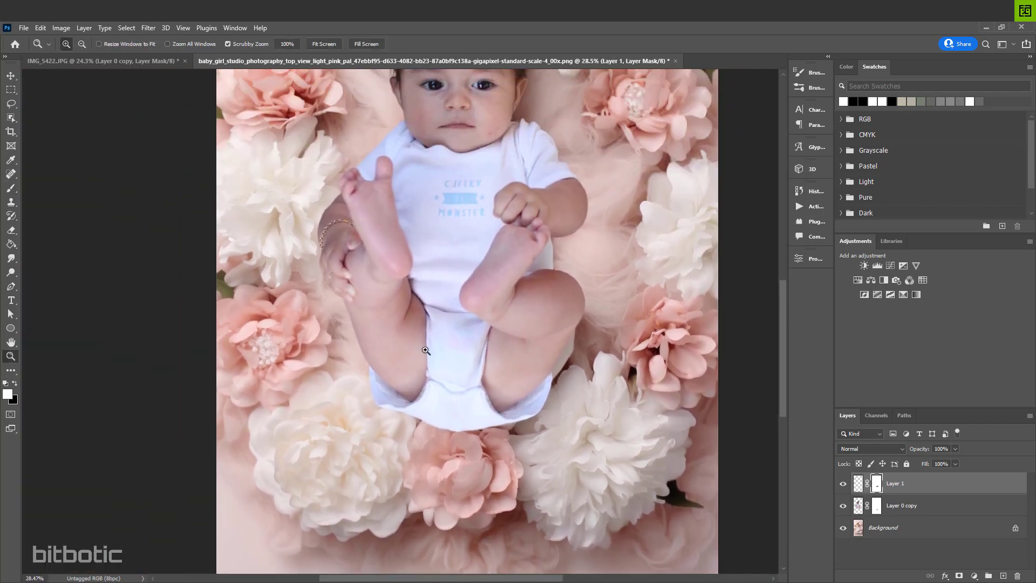
pyautogui.moveTo(529, 275); pyautogui.dragTo(519, 302)
pyautogui.moveTo(558, 335); pyautogui.dragTo(543, 383)
pyautogui.click(902, 497)
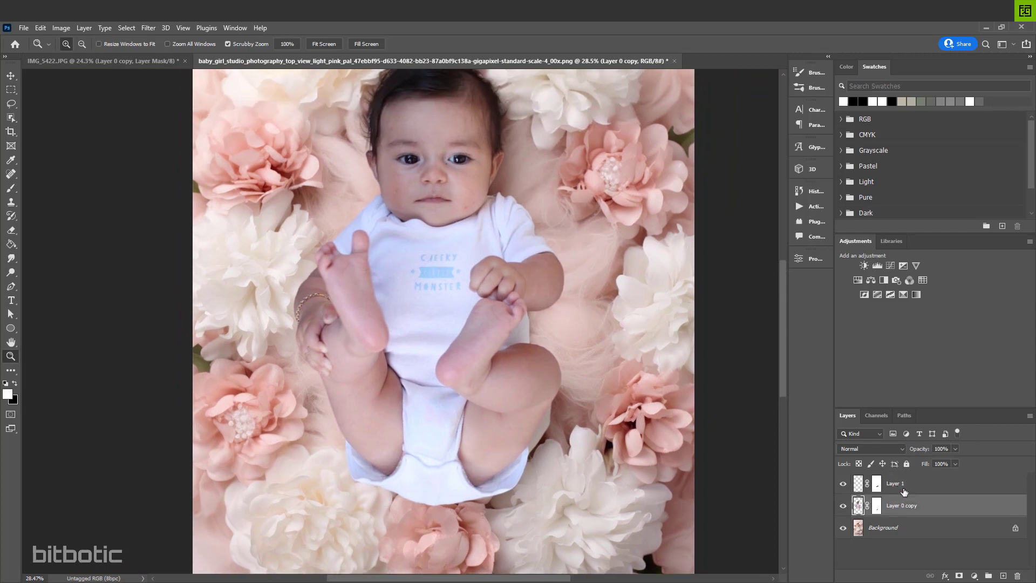
pyautogui.click(907, 487)
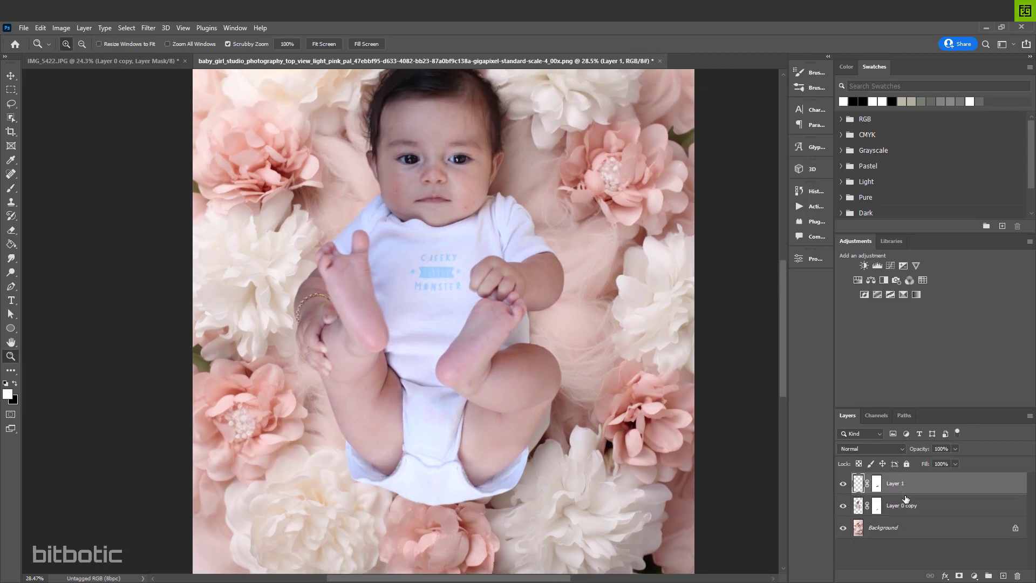
pyautogui.hotkey('ctrl', 'e')
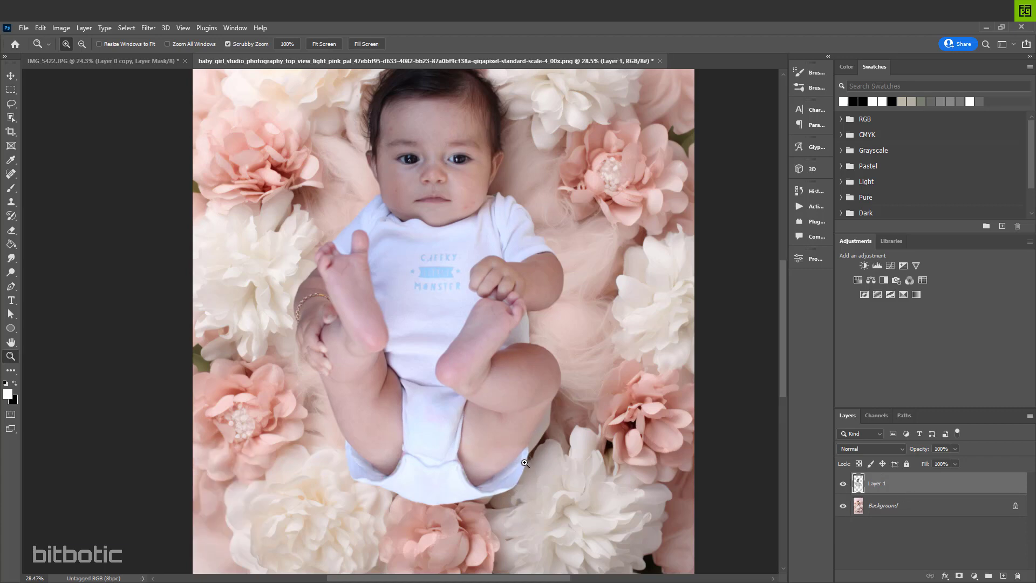
# Reshape the bodysuit's lower edge in Liquify with Forward Warp brushes of size 428 and 340, pressure 60, and apply
pyautogui.moveTo(526, 464); pyautogui.dragTo(498, 413)
pyautogui.moveTo(524, 403); pyautogui.dragTo(523, 429)
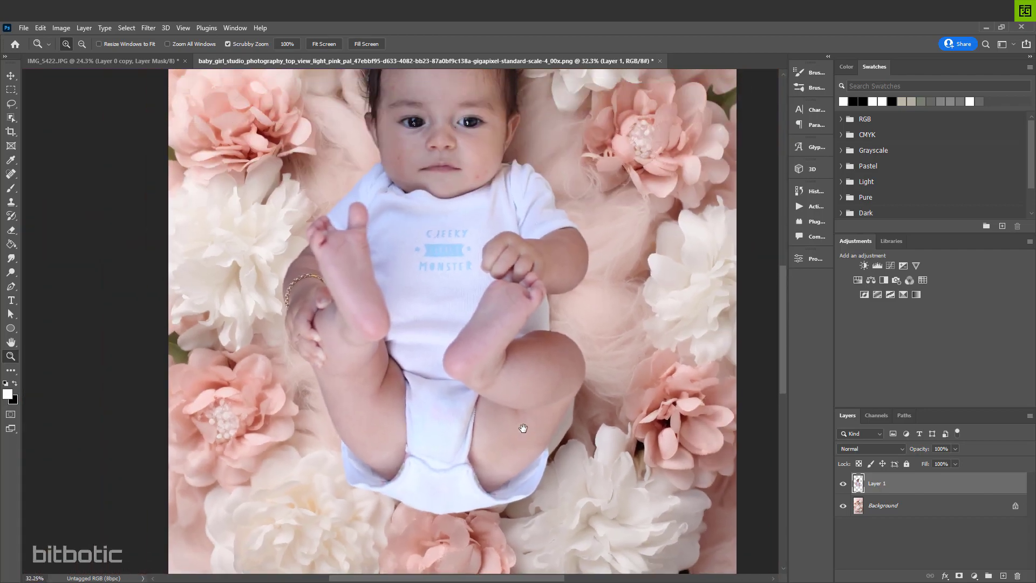
pyautogui.click(149, 27)
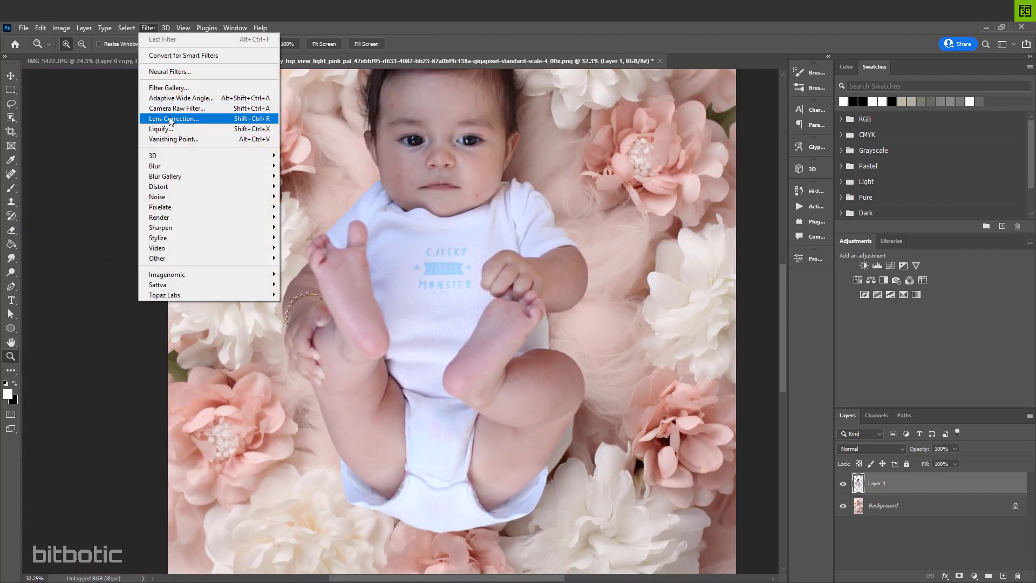
pyautogui.click(174, 132)
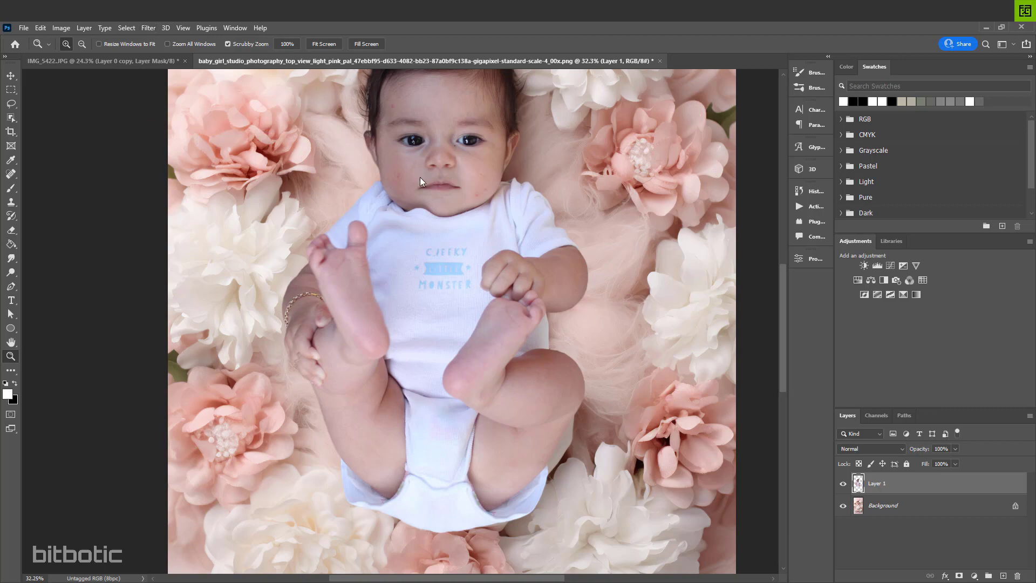
pyautogui.press('z')
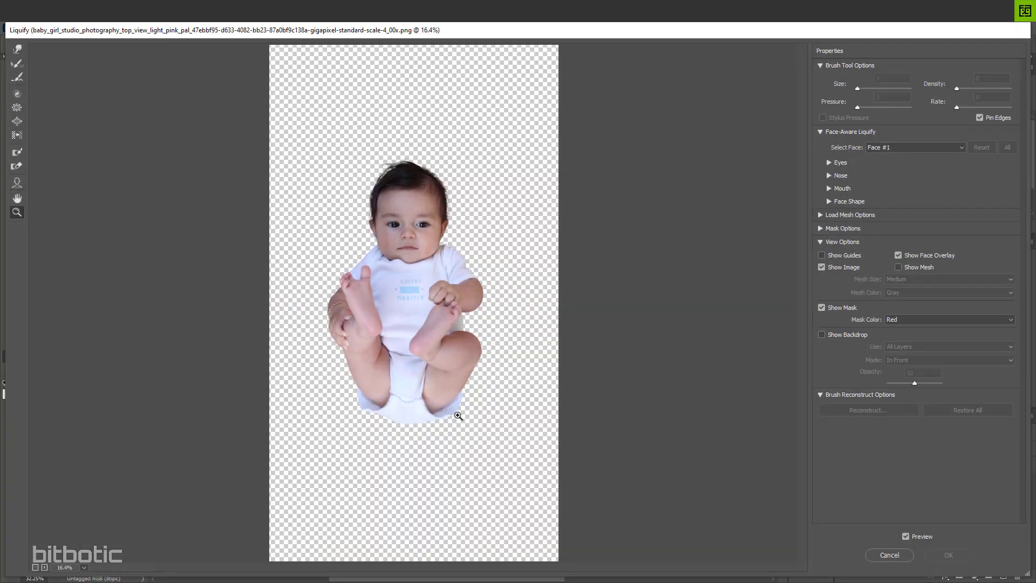
pyautogui.click(435, 415)
pyautogui.click(425, 369)
pyautogui.scroll(3, 435, 317)
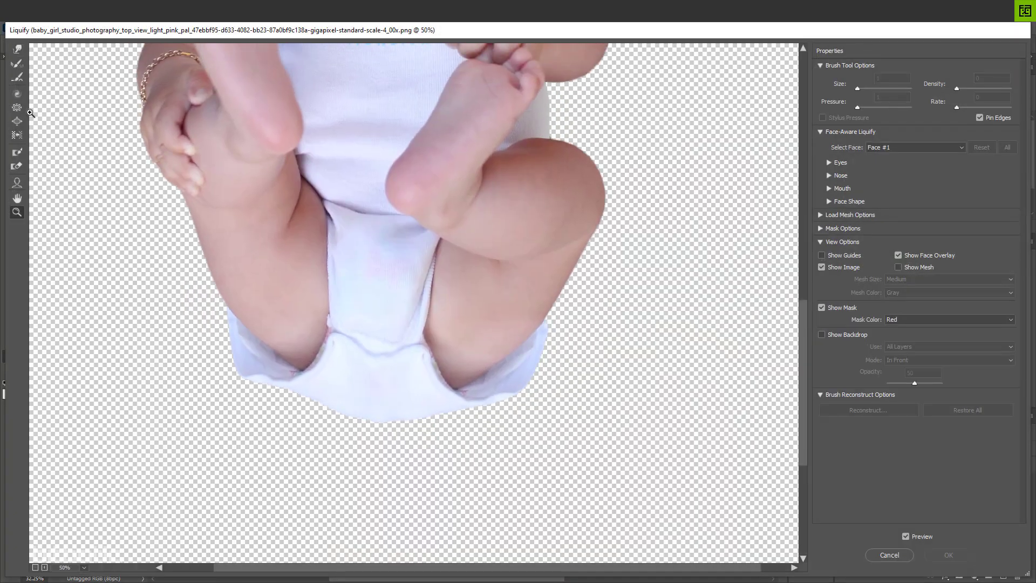
pyautogui.click(18, 50)
pyautogui.moveTo(463, 350); pyautogui.dragTo(533, 344)
pyautogui.moveTo(525, 388); pyautogui.dragTo(520, 384)
pyautogui.moveTo(297, 372); pyautogui.dragTo(254, 382)
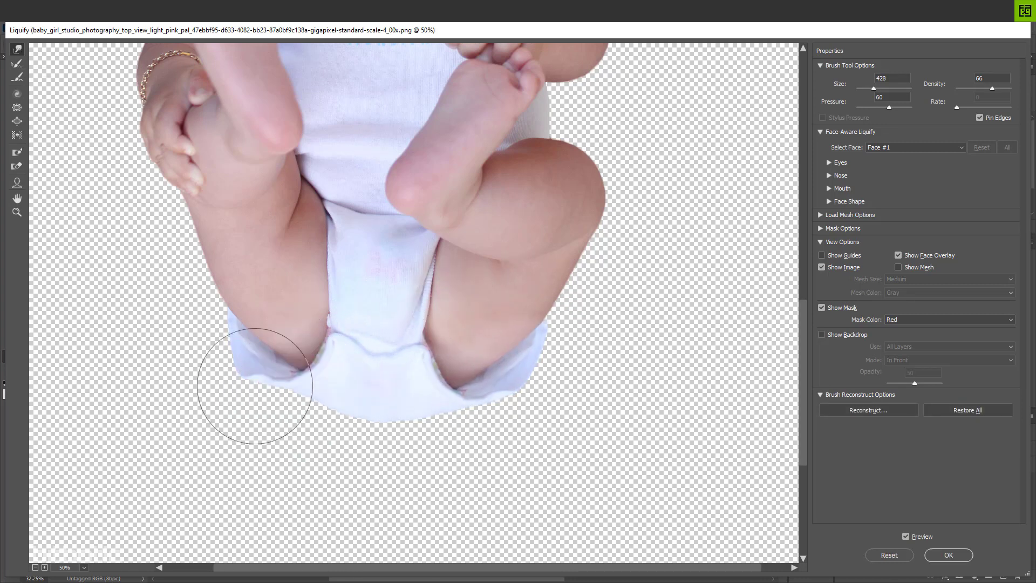
pyautogui.moveTo(514, 402); pyautogui.dragTo(494, 404)
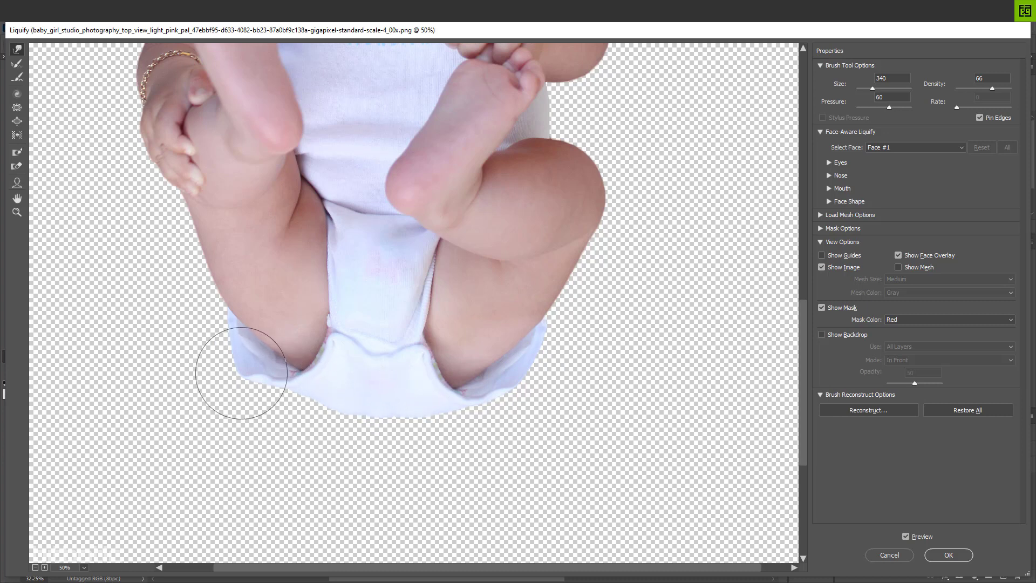
pyautogui.click(949, 555)
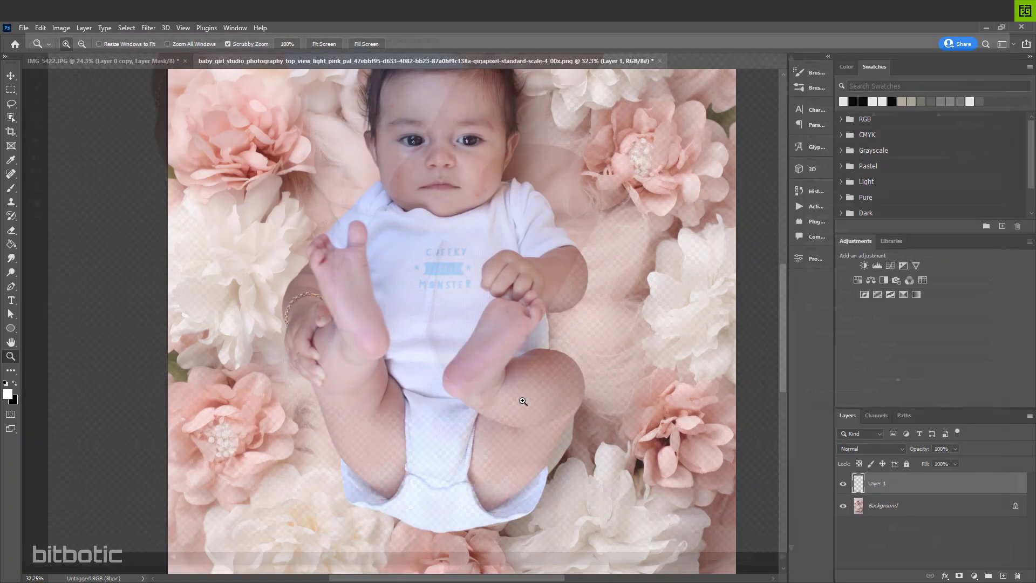
# Compare the composite with the original AI-generated picture by hiding and reshowing the merged baby layer
pyautogui.hotkey('ctrl', '0')
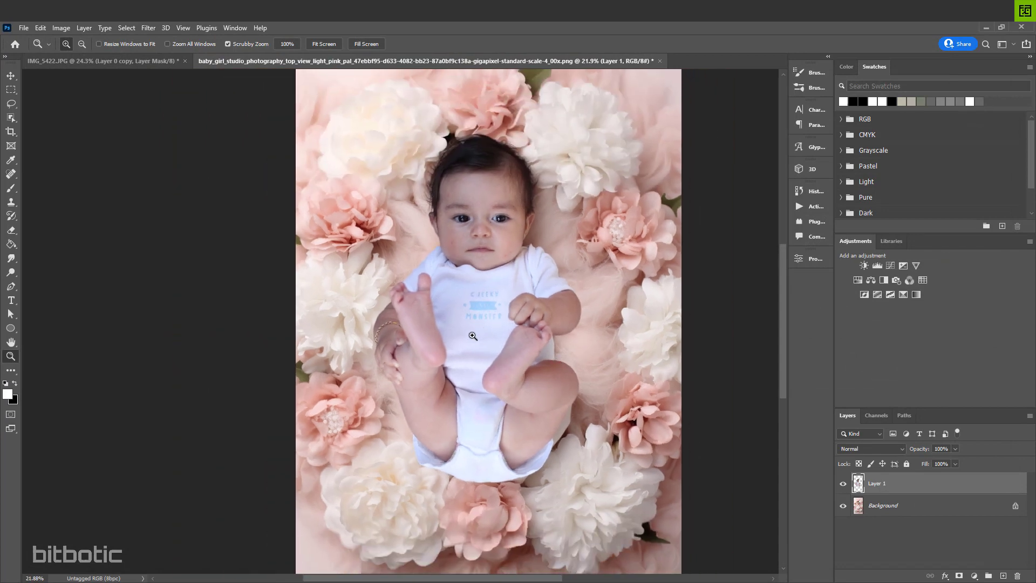
pyautogui.moveTo(543, 275); pyautogui.dragTo(534, 300)
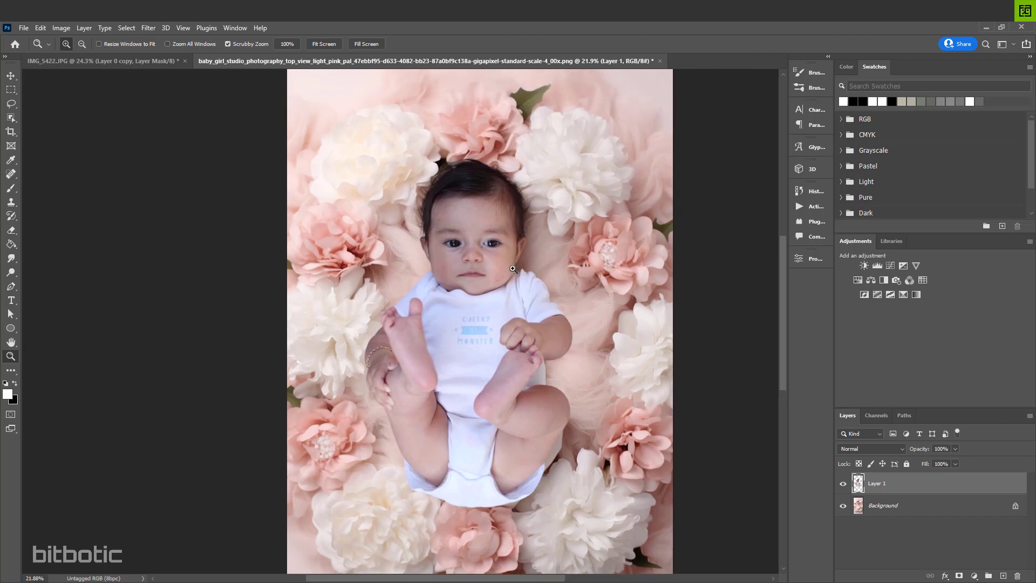
pyautogui.moveTo(503, 297); pyautogui.dragTo(564, 274)
pyautogui.click(843, 483)
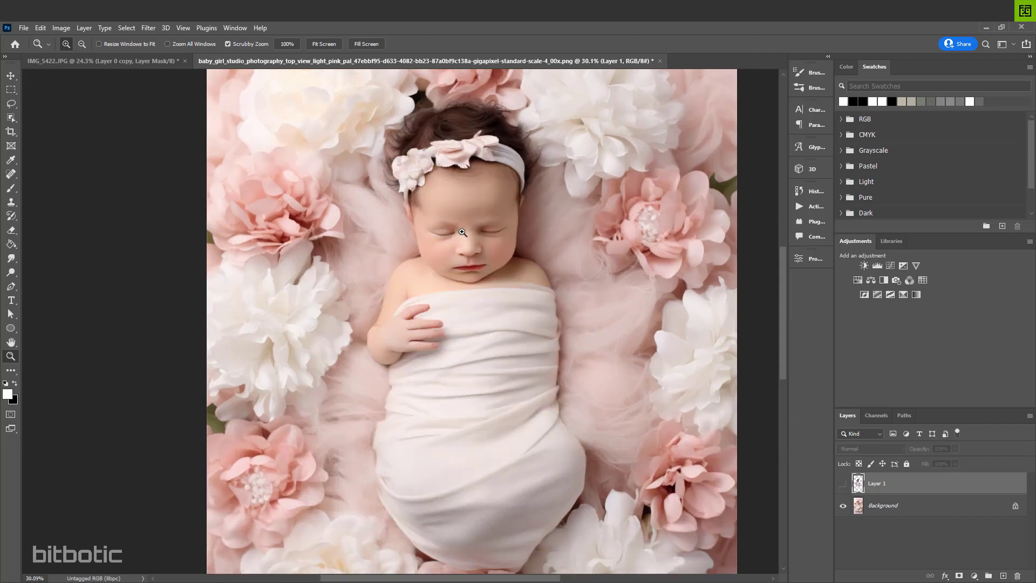
pyautogui.click(843, 483)
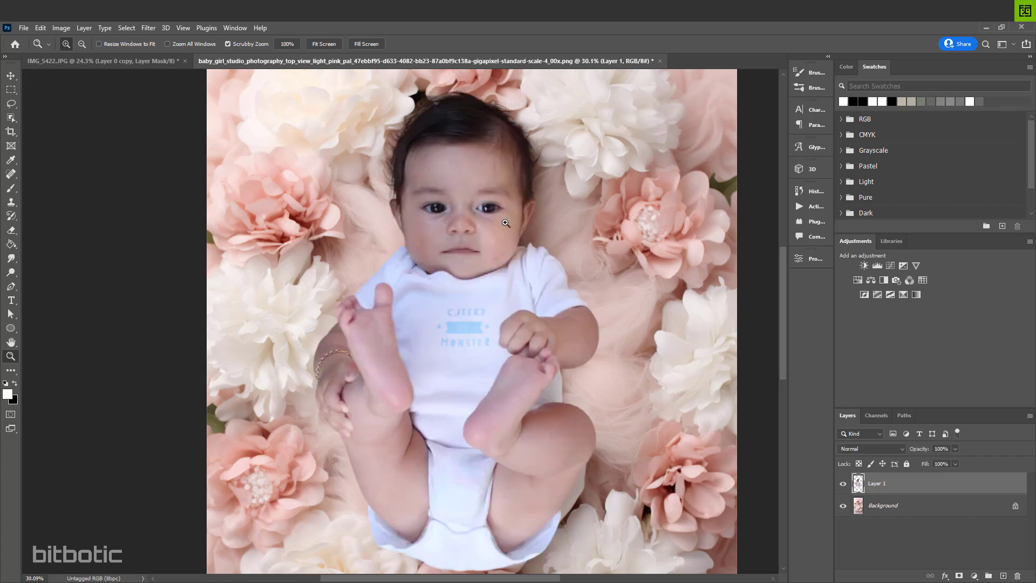
pyautogui.hotkey('ctrl', '0')
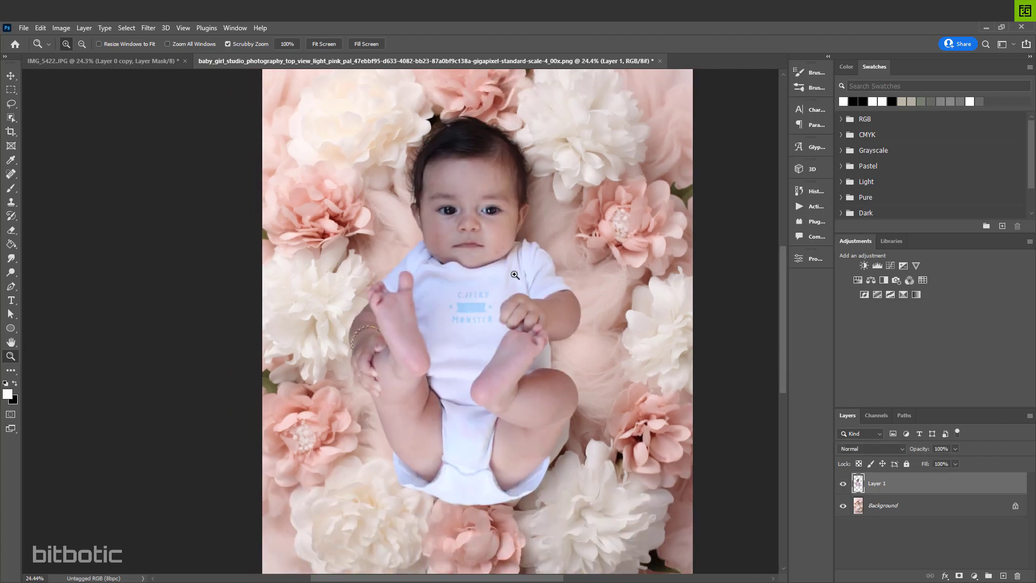
pyautogui.moveTo(512, 242); pyautogui.dragTo(510, 256)
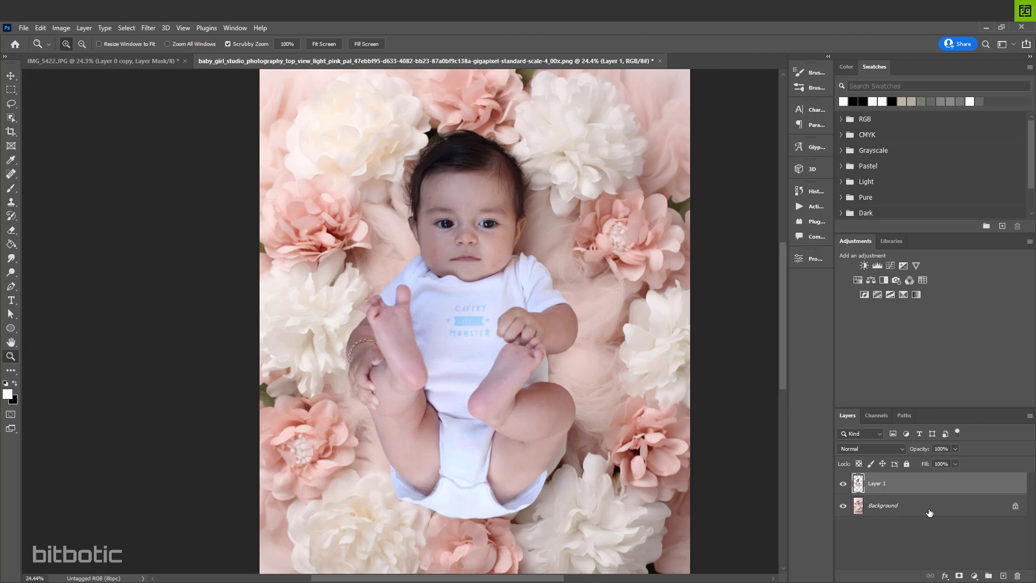
# Rename Layer 1 as baby and add a Selective Color adjustment layer clipped to it
pyautogui.doubleClick(878, 484)
pyautogui.write('baby')
pyautogui.press('Return')
pyautogui.click(975, 575)
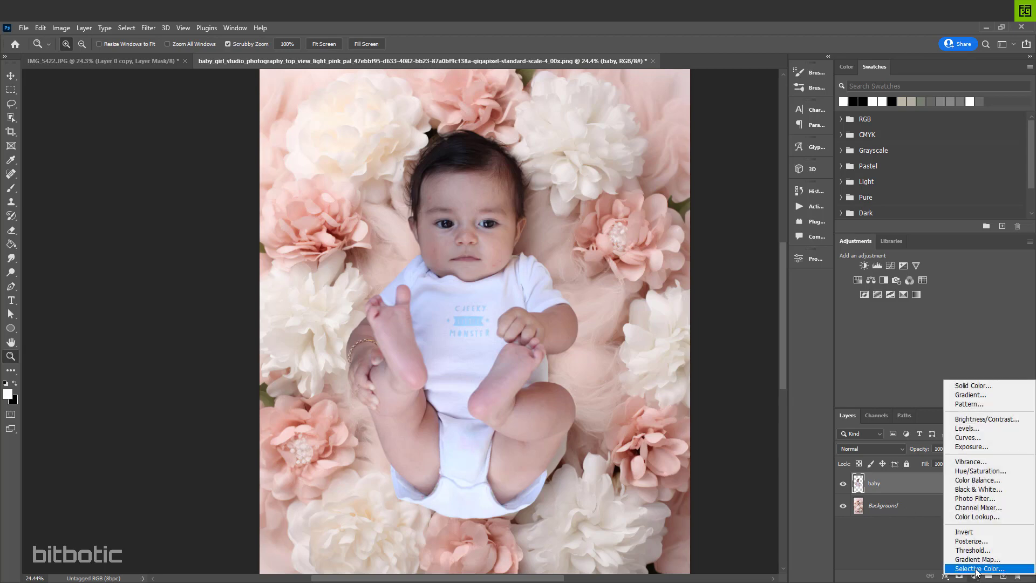
pyautogui.click(974, 569)
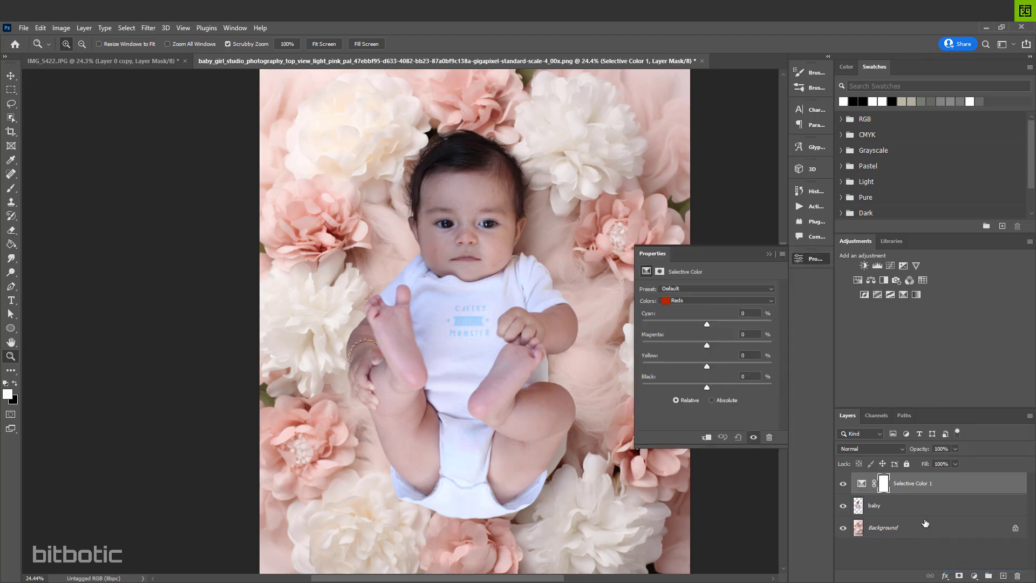
pyautogui.keyDown('alt'); pyautogui.click(909, 493); pyautogui.keyUp('alt')
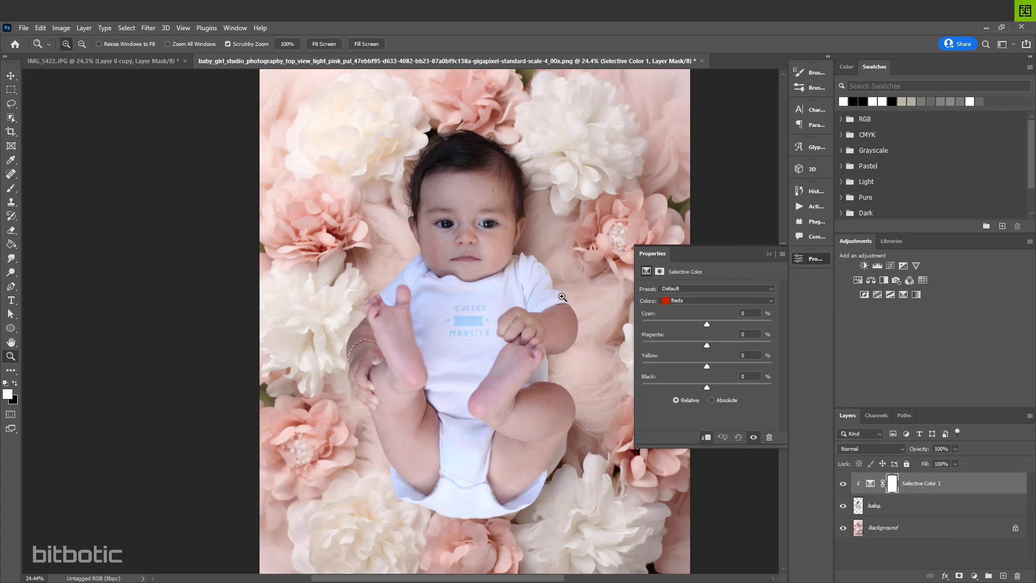
# Set cyan to -49% for the Reds in the Selective Color adjustment and lower their magenta and black
pyautogui.moveTo(561, 290); pyautogui.dragTo(531, 312)
pyautogui.moveTo(707, 325); pyautogui.dragTo(765, 322)
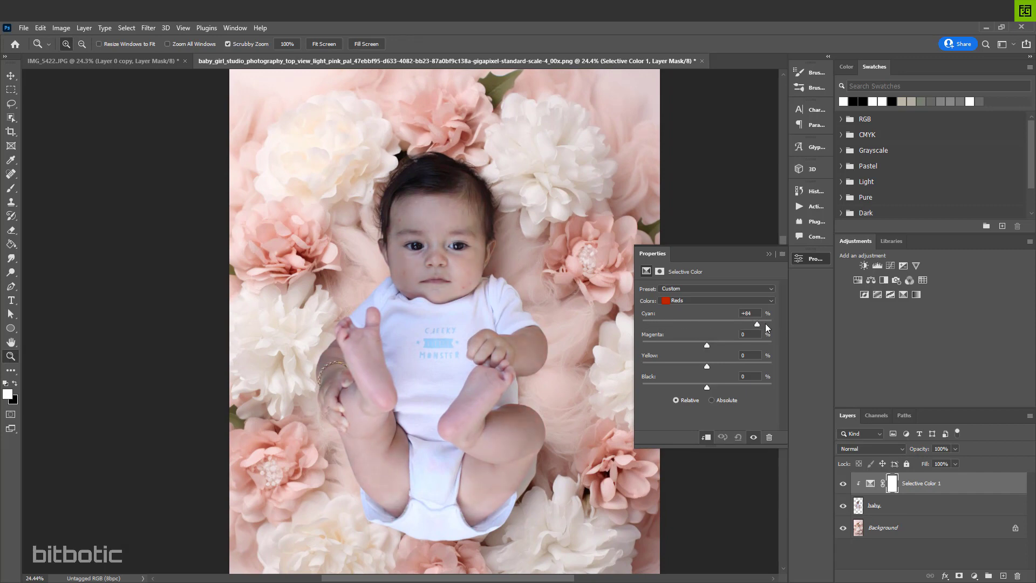
pyautogui.click(694, 301)
pyautogui.click(693, 309)
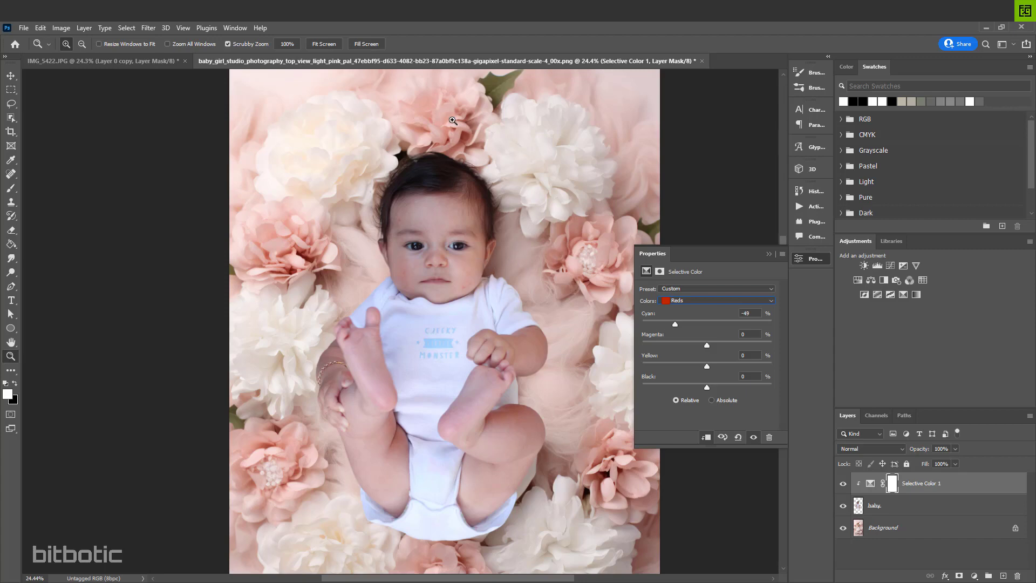
pyautogui.click(695, 345)
pyautogui.moveTo(707, 387)
pyautogui.mouseDown()
pyautogui.moveTo(670, 385)
pyautogui.moveTo(691, 387)
pyautogui.mouseUp()
# Set the Yellows in the Selective Color adjustment to cyan -46% and magenta -15%
pyautogui.click(702, 300)
pyautogui.click(693, 316)
pyautogui.moveTo(671, 323); pyautogui.dragTo(666, 325)
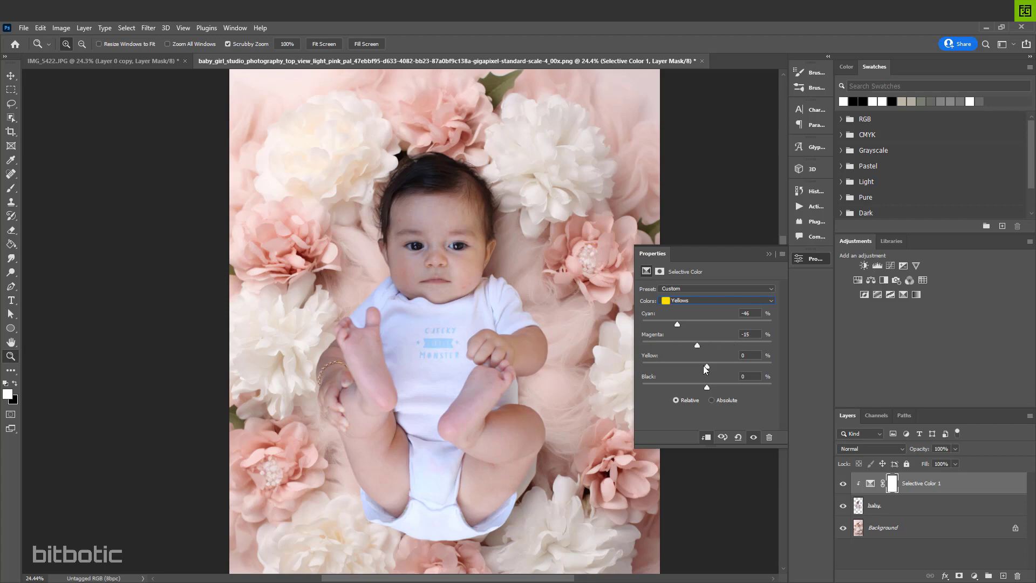
# Set cyan to -32% for the Whites in Selective Color, adjust their magenta, and close the adjustment's settings
pyautogui.click(695, 303)
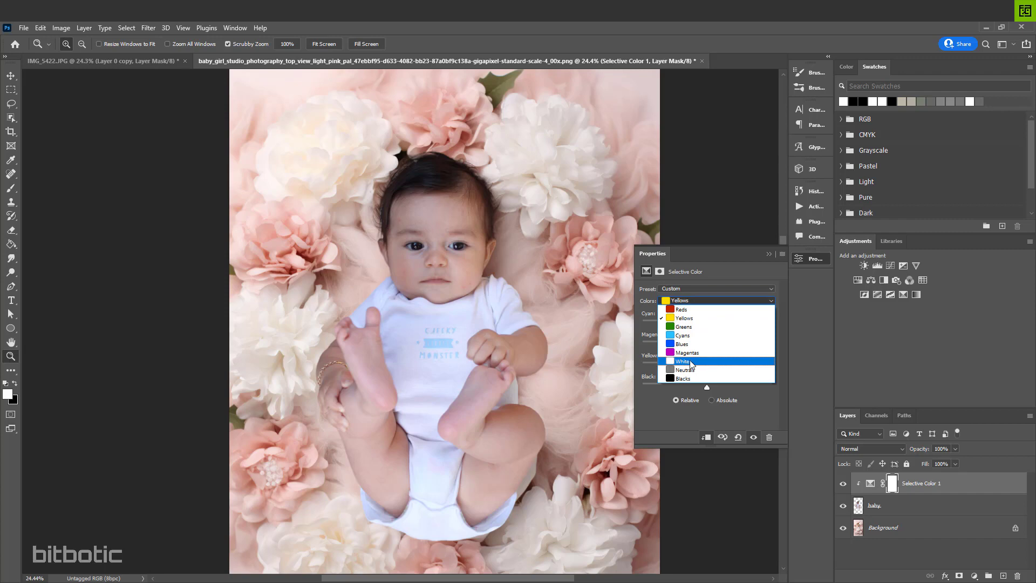
pyautogui.click(692, 362)
pyautogui.moveTo(685, 322); pyautogui.dragTo(740, 324)
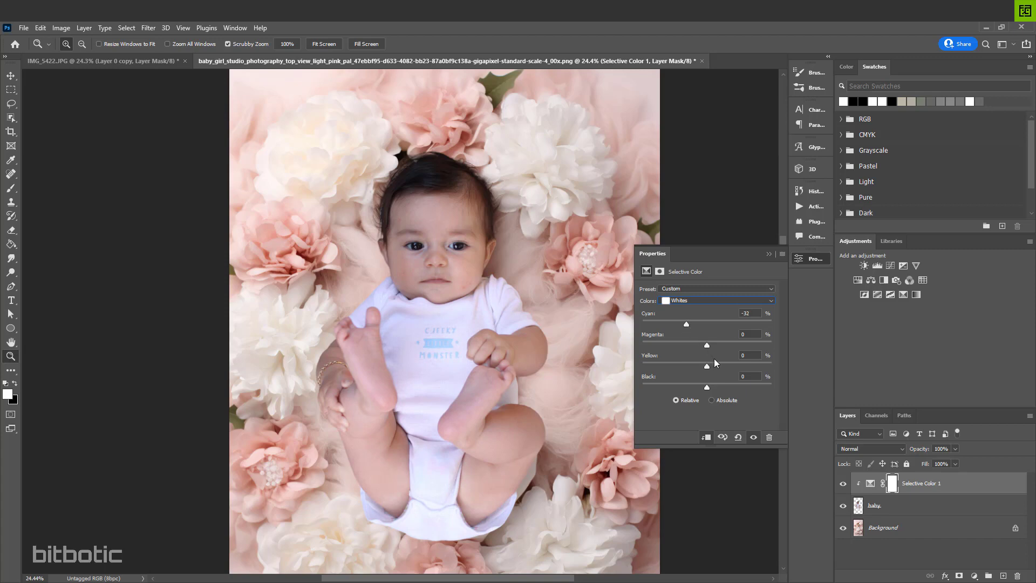
pyautogui.moveTo(733, 342); pyautogui.dragTo(695, 341)
pyautogui.click(813, 259)
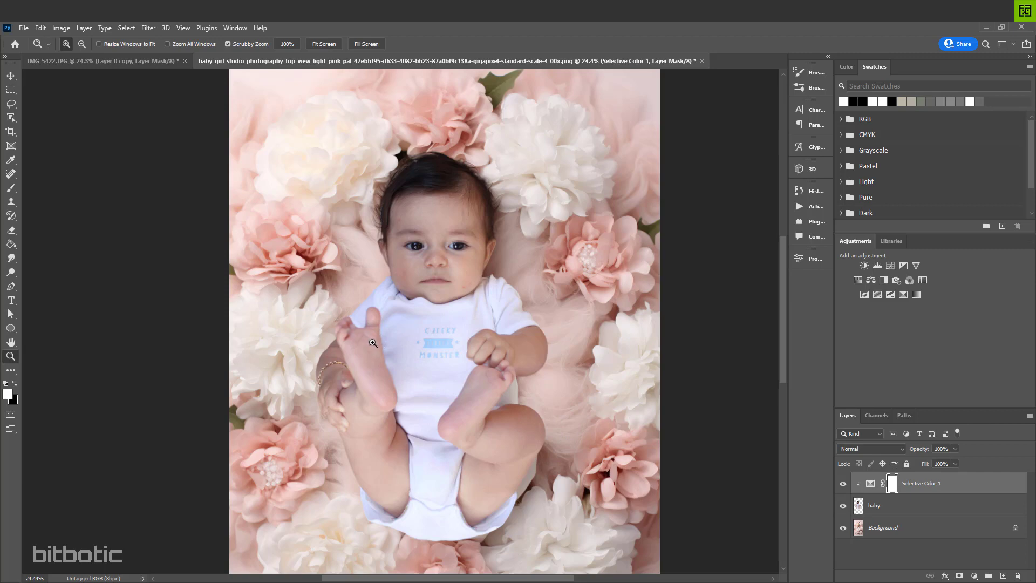
# Compare the bodysuit's colour with the sleeping baby's white wrap up close by toggling the baby layer's visibility
pyautogui.moveTo(521, 271)
pyautogui.mouseDown()
pyautogui.moveTo(528, 223)
pyautogui.moveTo(529, 285)
pyautogui.mouseUp()
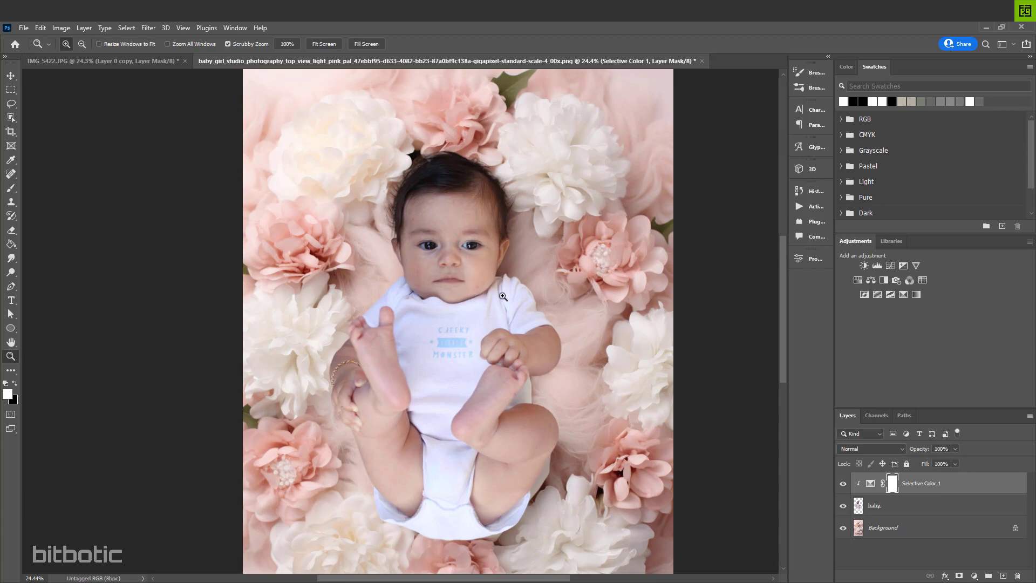
pyautogui.click(843, 506)
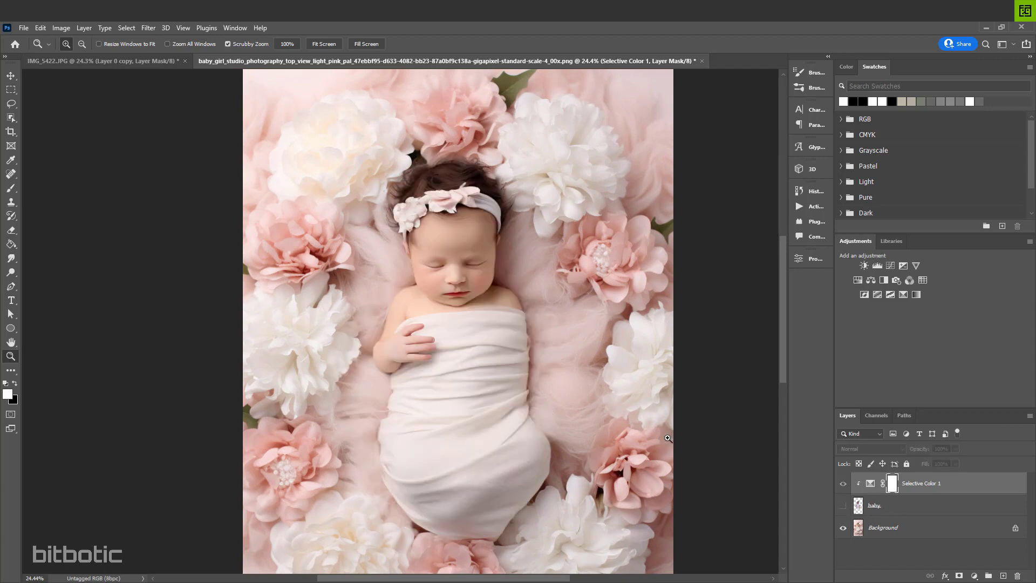
pyautogui.moveTo(484, 328); pyautogui.dragTo(568, 314)
pyautogui.moveTo(639, 330); pyautogui.dragTo(509, 297)
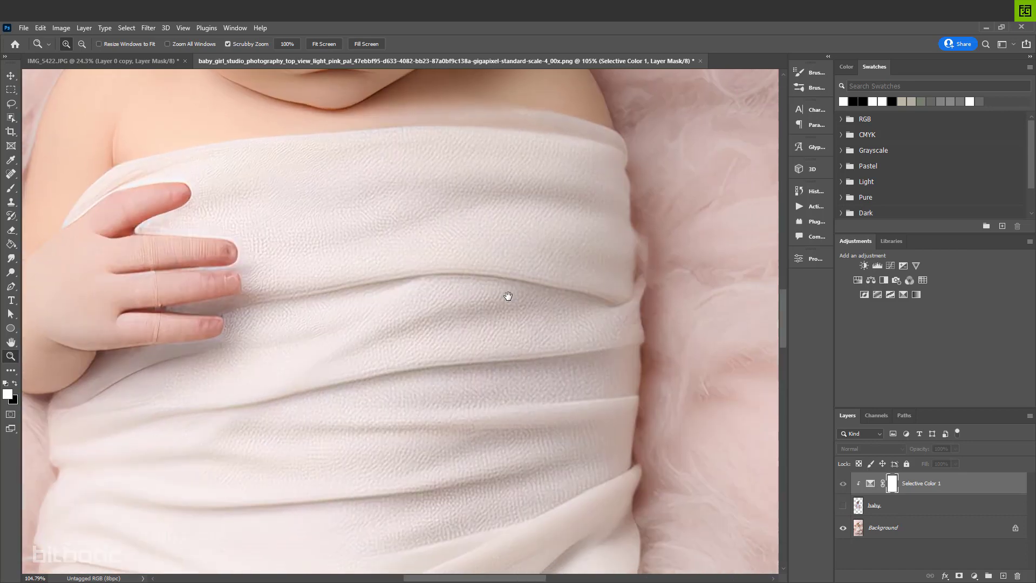
pyautogui.click(844, 506)
pyautogui.moveTo(410, 216); pyautogui.dragTo(403, 304)
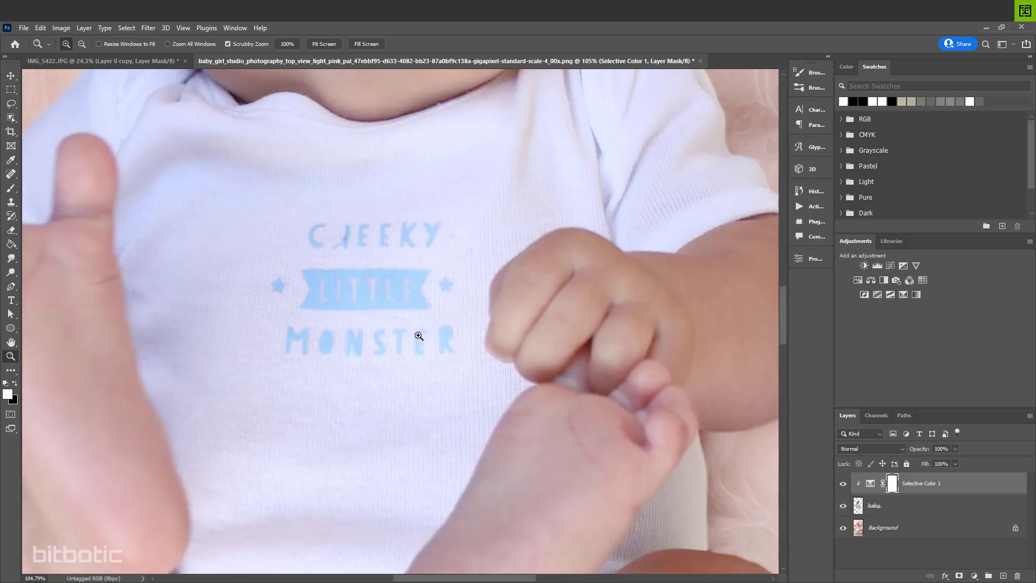
pyautogui.hotkey('ctrl', '0')
# Hide the baby layer and sample the wrap's shaded edge on the Background layer as the foreground colour
pyautogui.click(843, 506)
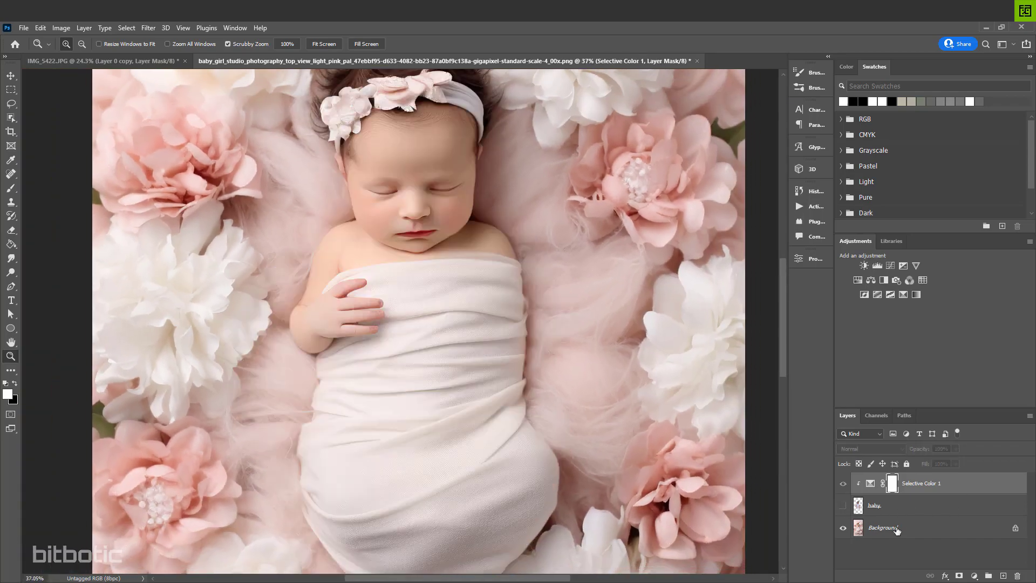
pyautogui.press('i')
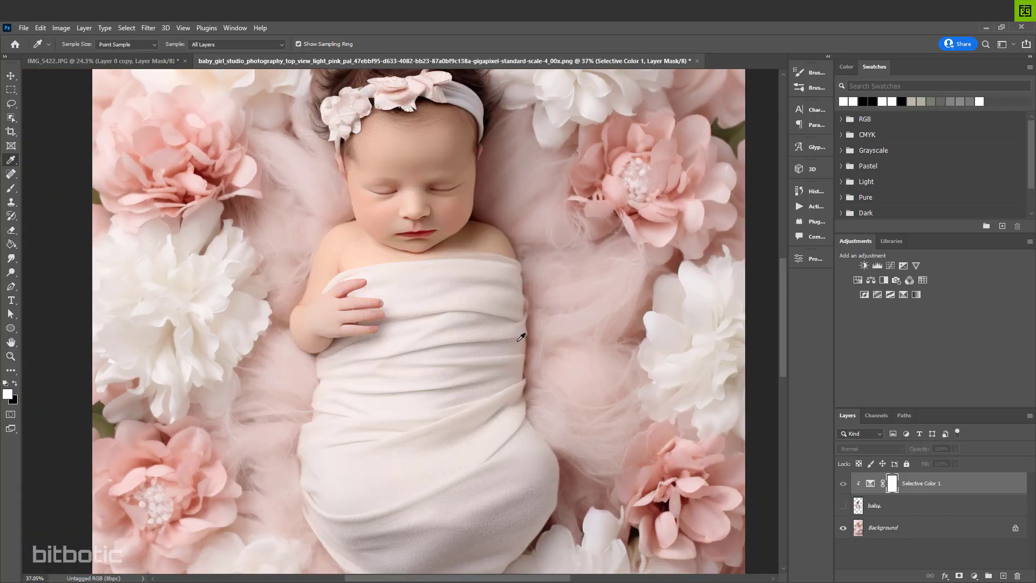
pyautogui.click(881, 528)
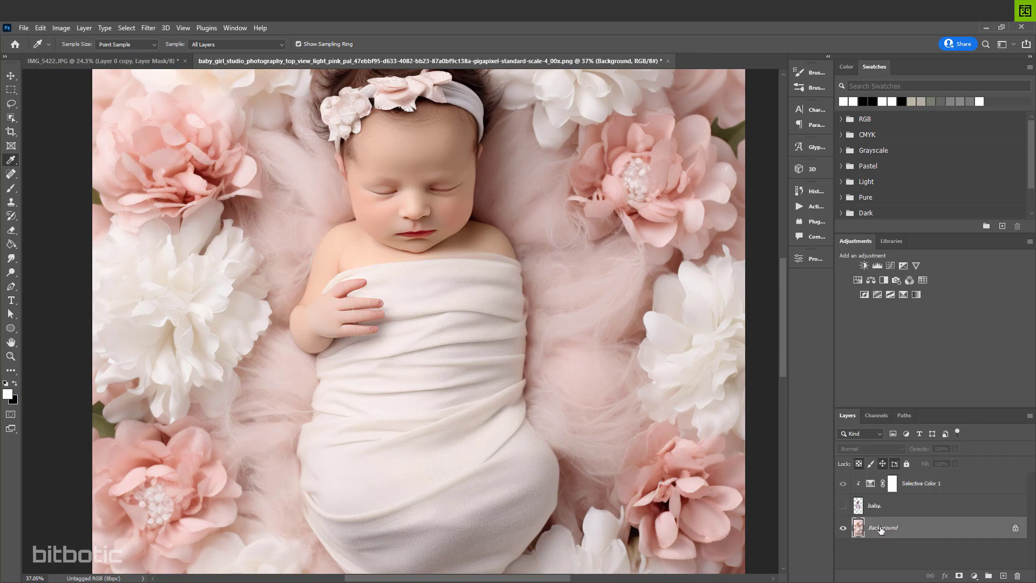
pyautogui.click(514, 337)
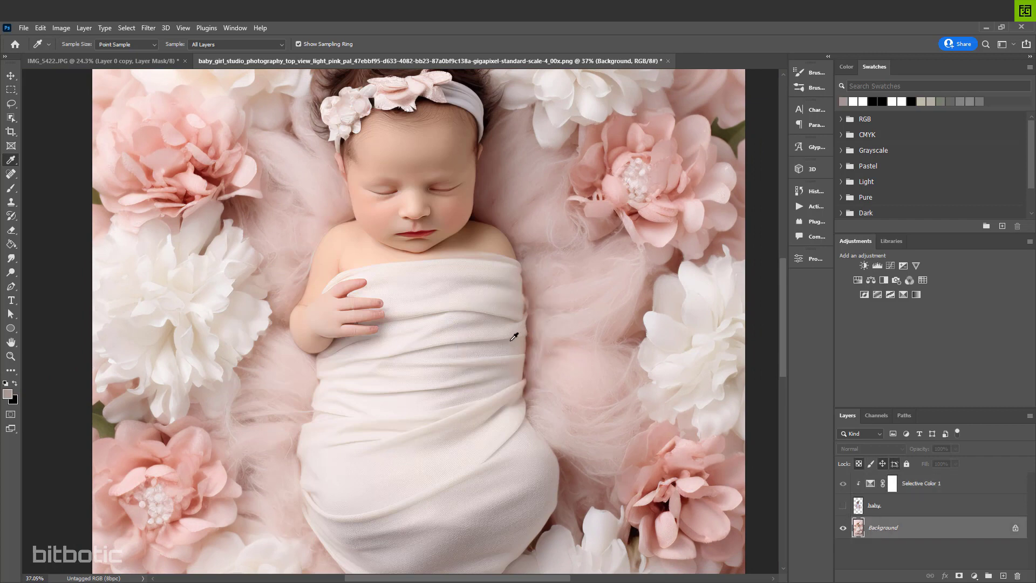
# Swap the foreground and background colours, sample the wrap's light fabric as the foreground, and show the baby layer again
pyautogui.click(15, 383)
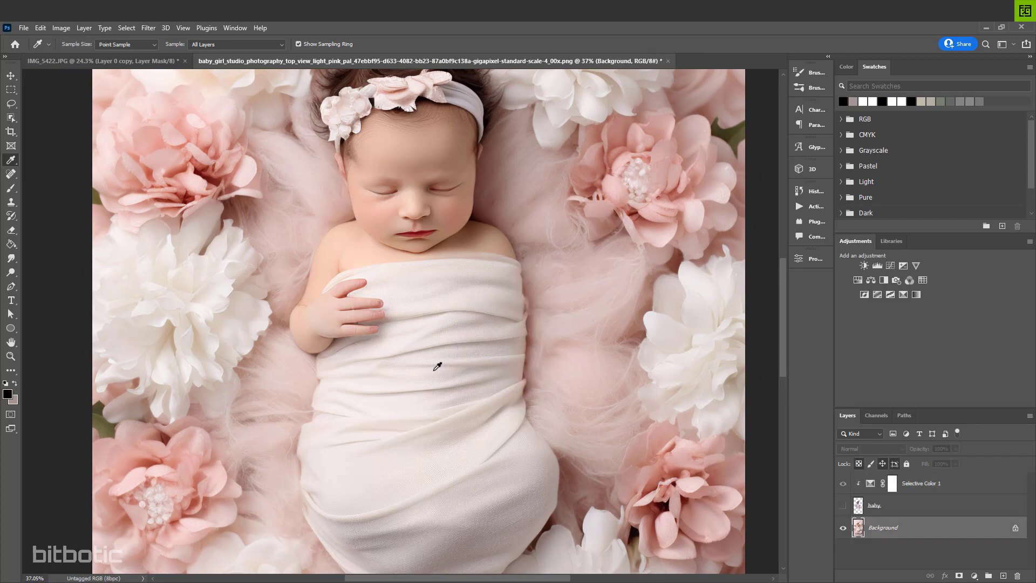
pyautogui.click(416, 321)
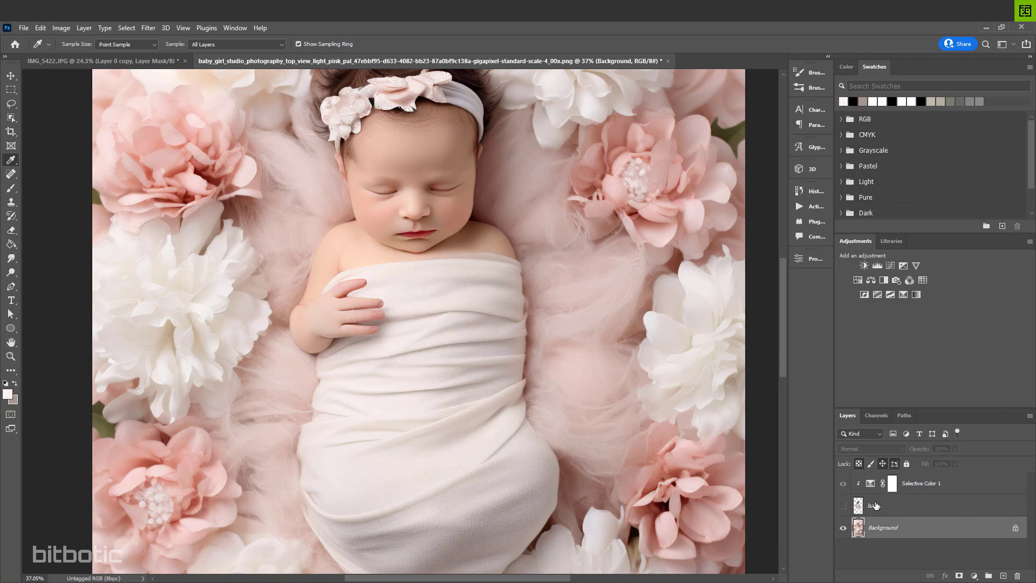
pyautogui.click(844, 507)
# Add a new empty layer above Selective Color 1 and a reversed Gradient Map adjustment on top of it
pyautogui.click(928, 485)
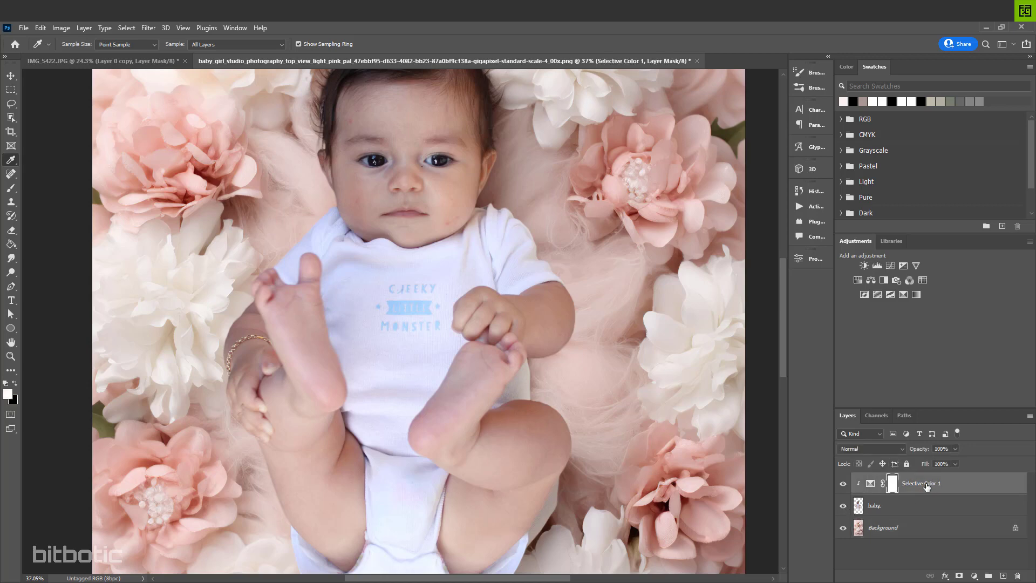
pyautogui.click(1003, 576)
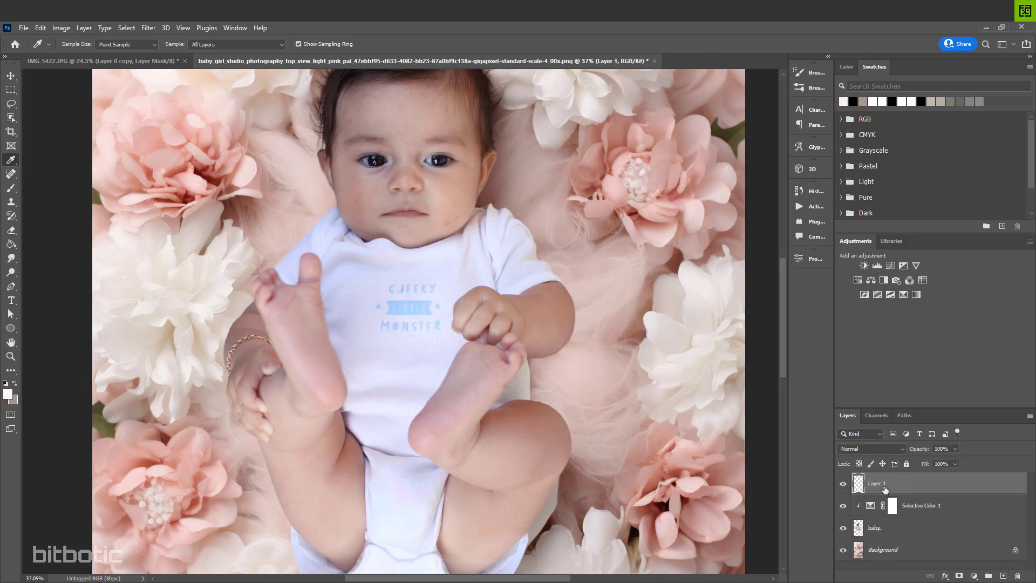
pyautogui.click(975, 576)
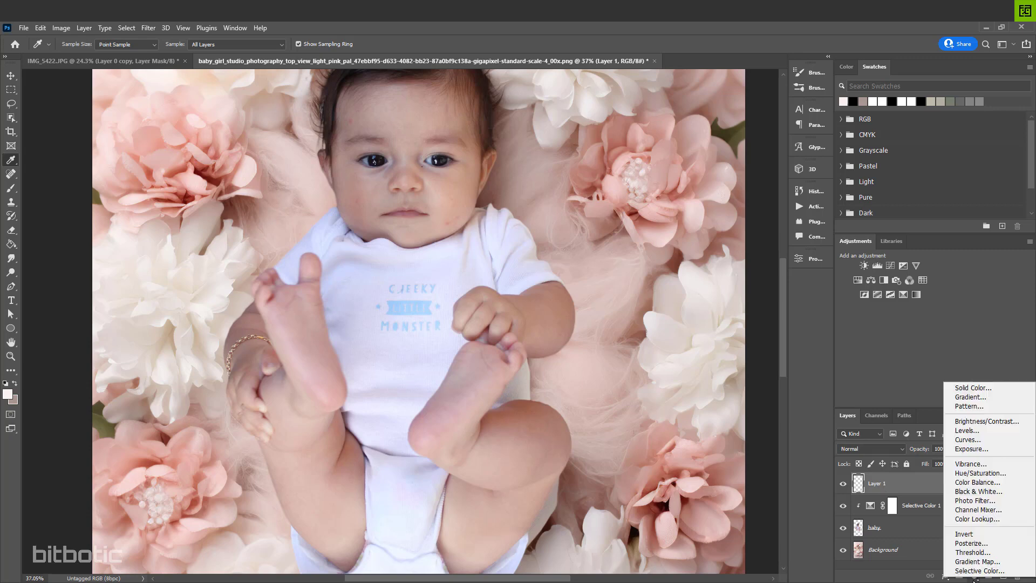
pyautogui.click(978, 562)
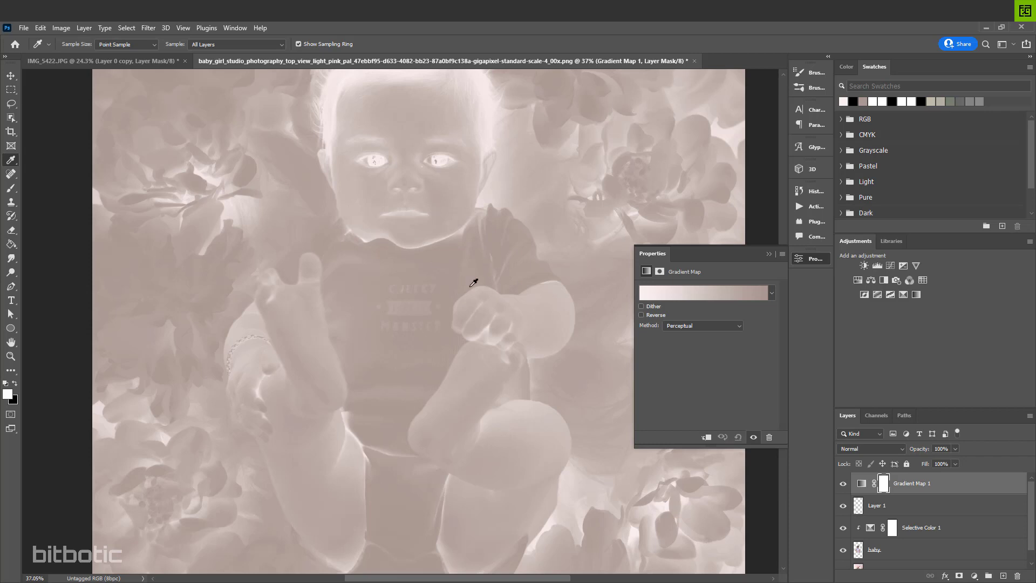
pyautogui.click(657, 314)
pyautogui.click(814, 259)
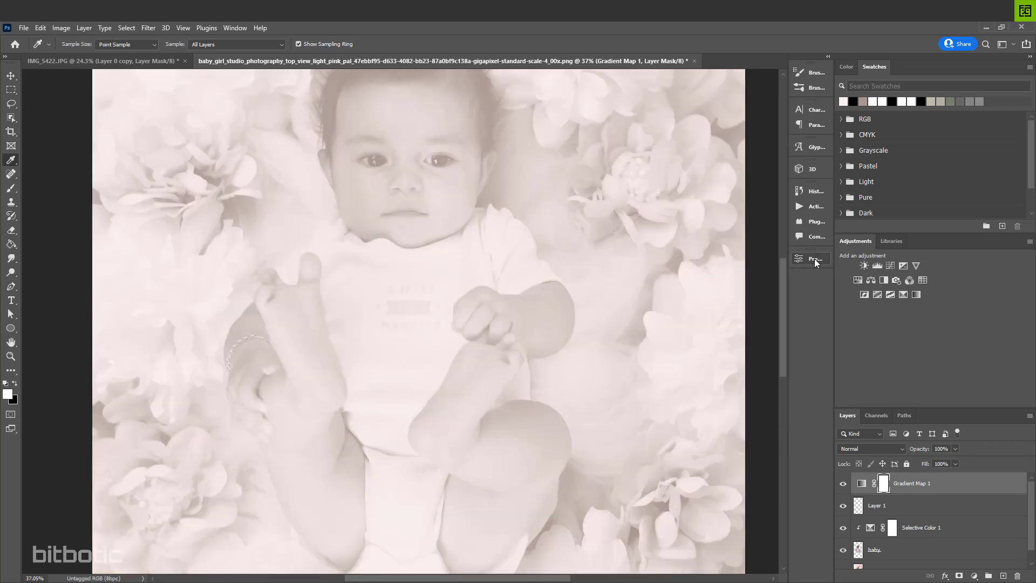
# Set the Gradient Map adjustment's blending mode to Color and delete the empty Layer 1 beneath it
pyautogui.click(869, 448)
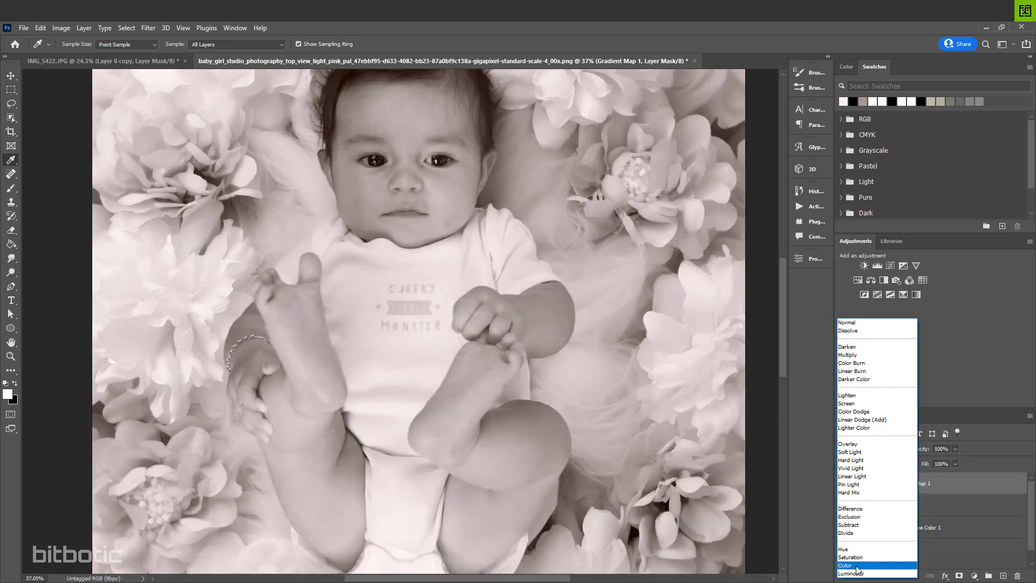
pyautogui.click(857, 566)
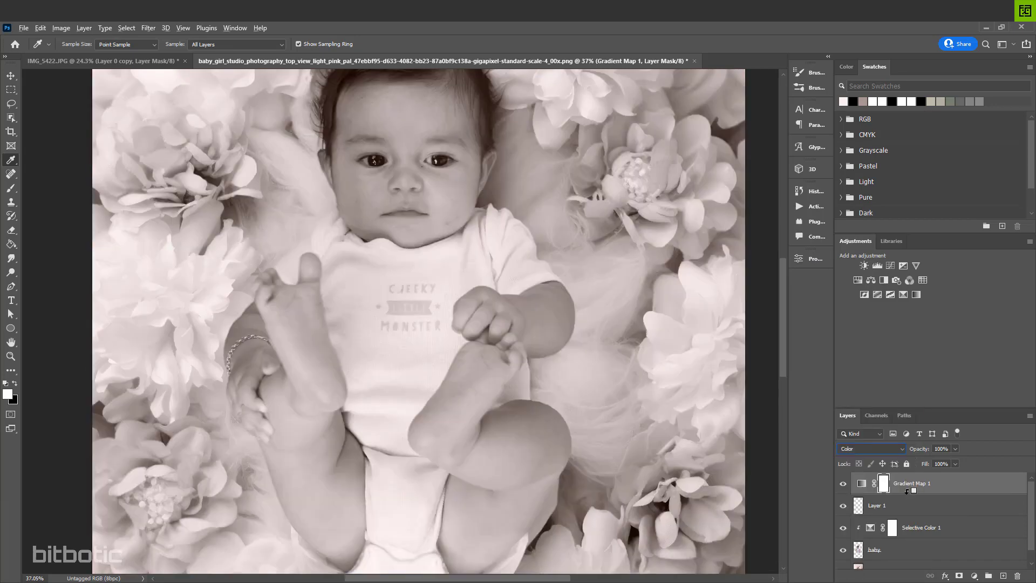
pyautogui.click(897, 507)
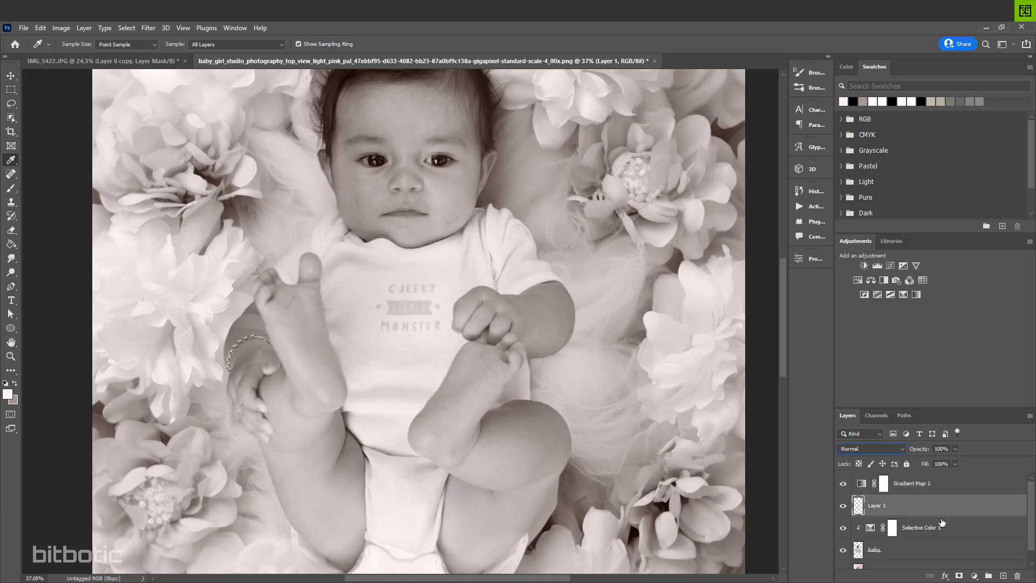
pyautogui.click(1018, 576)
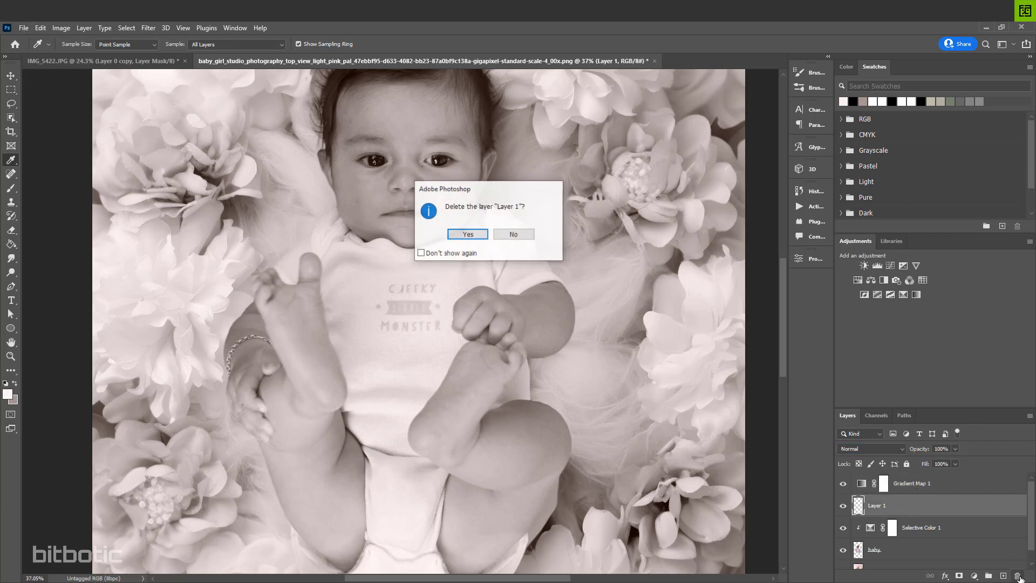
pyautogui.click(470, 234)
# Clip the Gradient Map adjustment to the baby layer and invert its mask to black
pyautogui.click(914, 489)
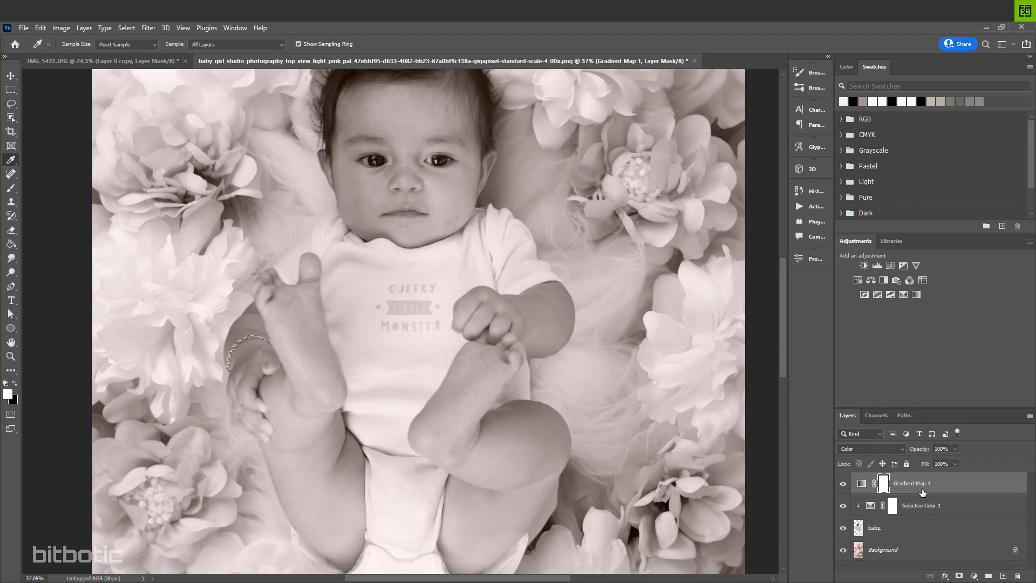
pyautogui.moveTo(923, 492); pyautogui.dragTo(921, 493)
pyautogui.keyDown('alt'); pyautogui.click(921, 493); pyautogui.keyUp('alt')
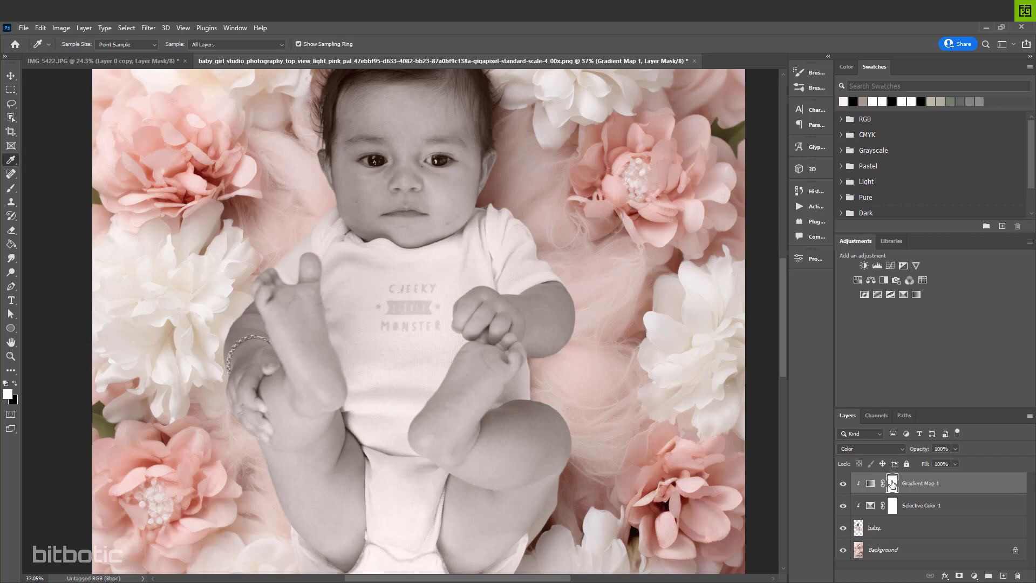
pyautogui.hotkey('ctrl', 'i')
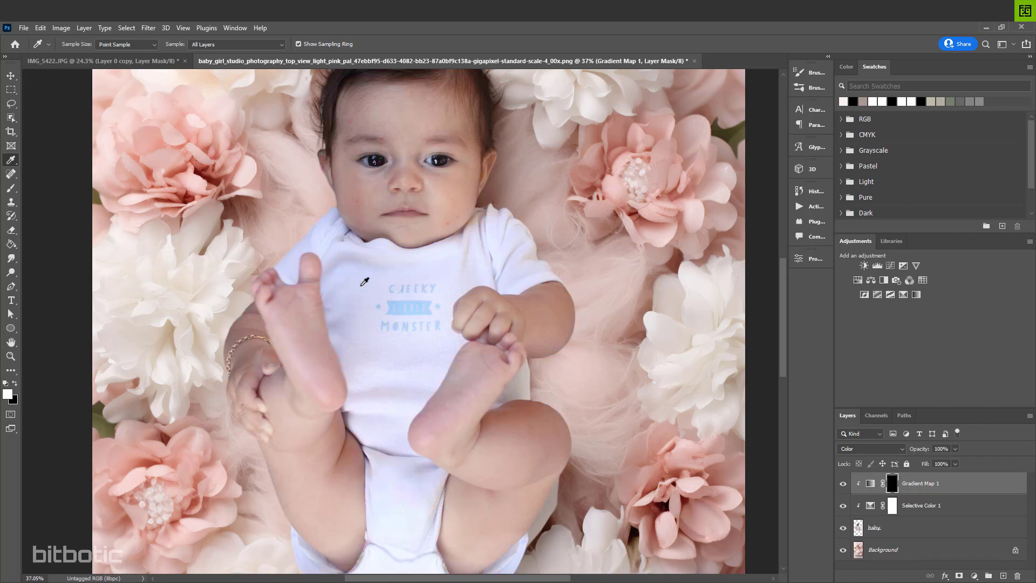
# Paint white over the whole bodysuit on the Gradient Map mask, working around the feet and hands
pyautogui.click(10, 356)
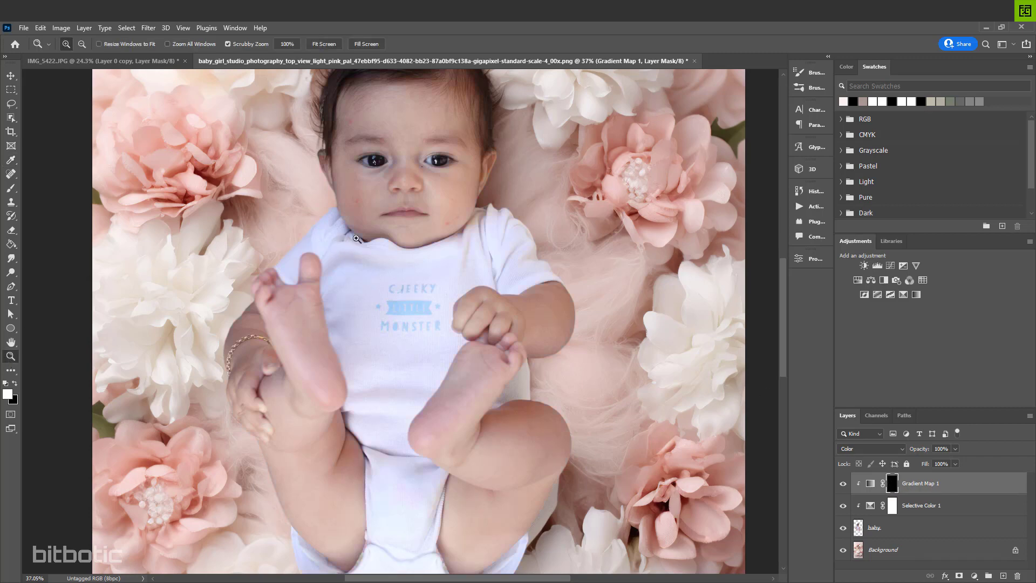
pyautogui.moveTo(357, 238); pyautogui.dragTo(399, 238)
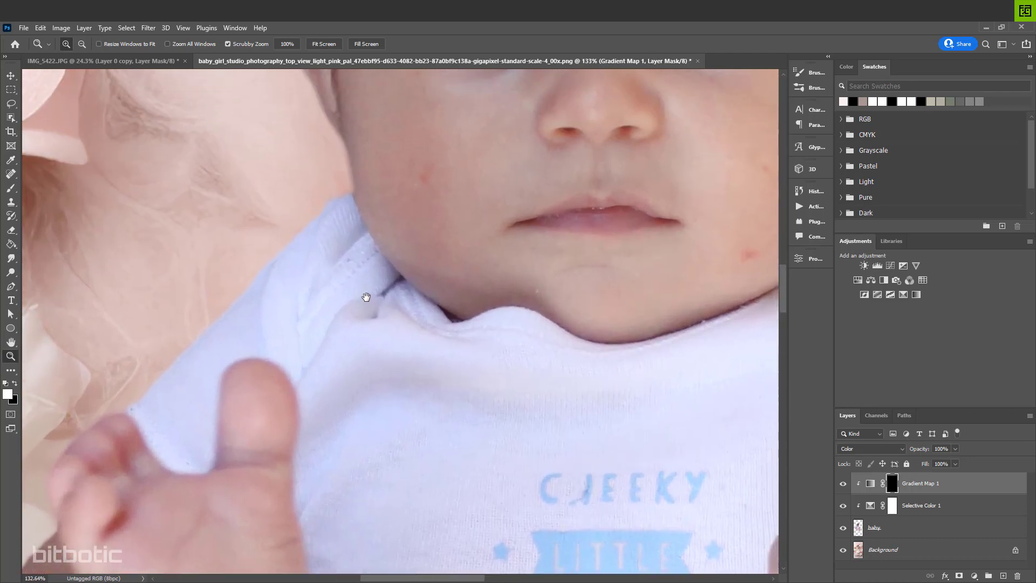
pyautogui.click(11, 188)
pyautogui.moveTo(301, 271)
pyautogui.mouseDown()
pyautogui.moveTo(321, 287)
pyautogui.moveTo(310, 273)
pyautogui.moveTo(313, 244)
pyautogui.moveTo(321, 225)
pyautogui.moveTo(331, 234)
pyautogui.moveTo(332, 203)
pyautogui.moveTo(371, 302)
pyautogui.moveTo(378, 295)
pyautogui.moveTo(344, 233)
pyautogui.moveTo(394, 312)
pyautogui.moveTo(441, 335)
pyautogui.moveTo(390, 292)
pyautogui.mouseUp()
pyautogui.moveTo(286, 286); pyautogui.dragTo(490, 309)
pyautogui.moveTo(413, 254)
pyautogui.mouseDown()
pyautogui.moveTo(451, 149)
pyautogui.moveTo(398, 359)
pyautogui.moveTo(455, 287)
pyautogui.moveTo(344, 273)
pyautogui.moveTo(423, 252)
pyautogui.mouseUp()
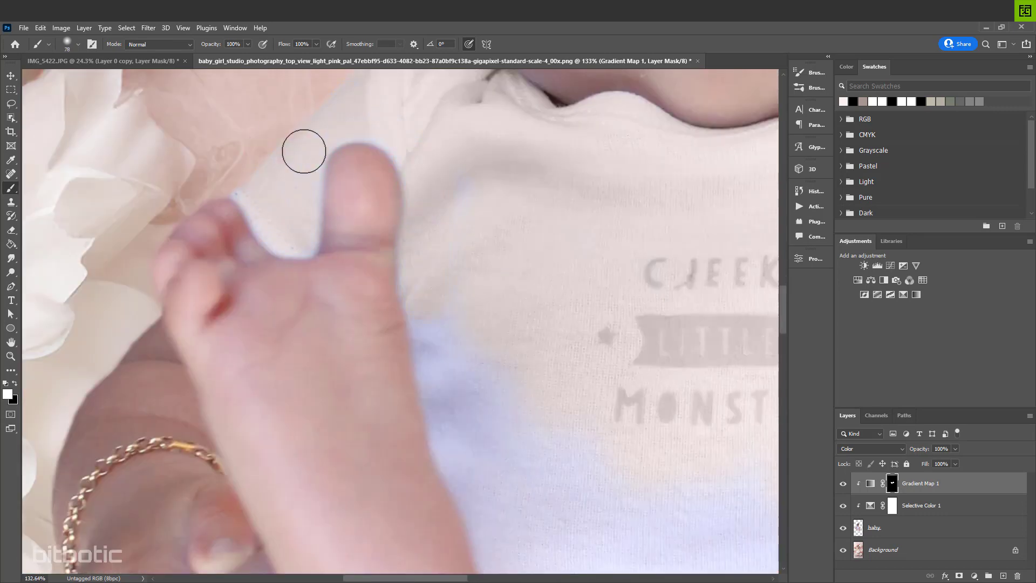
pyautogui.moveTo(304, 151)
pyautogui.mouseDown()
pyautogui.moveTo(379, 428)
pyautogui.moveTo(446, 299)
pyautogui.moveTo(363, 317)
pyautogui.moveTo(736, 300)
pyautogui.moveTo(328, 322)
pyautogui.moveTo(237, 222)
pyautogui.mouseUp()
pyautogui.press('z')
pyautogui.moveTo(545, 317); pyautogui.dragTo(473, 316)
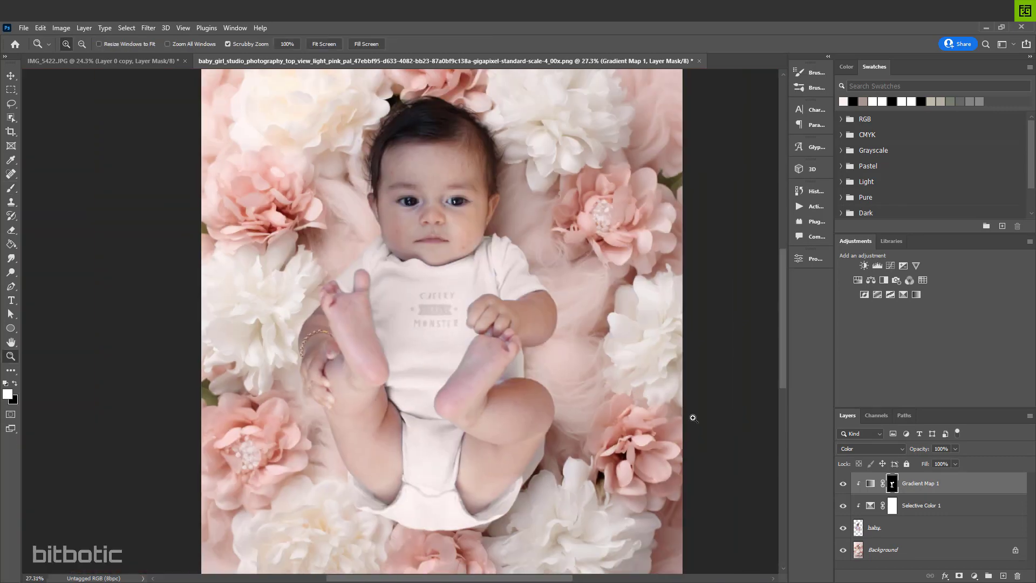
# Compare the bodysuit with and without the Gradient Map adjustment and examine the whole composite
pyautogui.click(844, 484)
pyautogui.click(844, 483)
pyautogui.scroll(-3, 535, 197)
pyautogui.moveTo(531, 190); pyautogui.dragTo(530, 236)
pyautogui.scroll(2, 518, 231)
pyautogui.scroll(1, 518, 232)
pyautogui.scroll(-2, 529, 220)
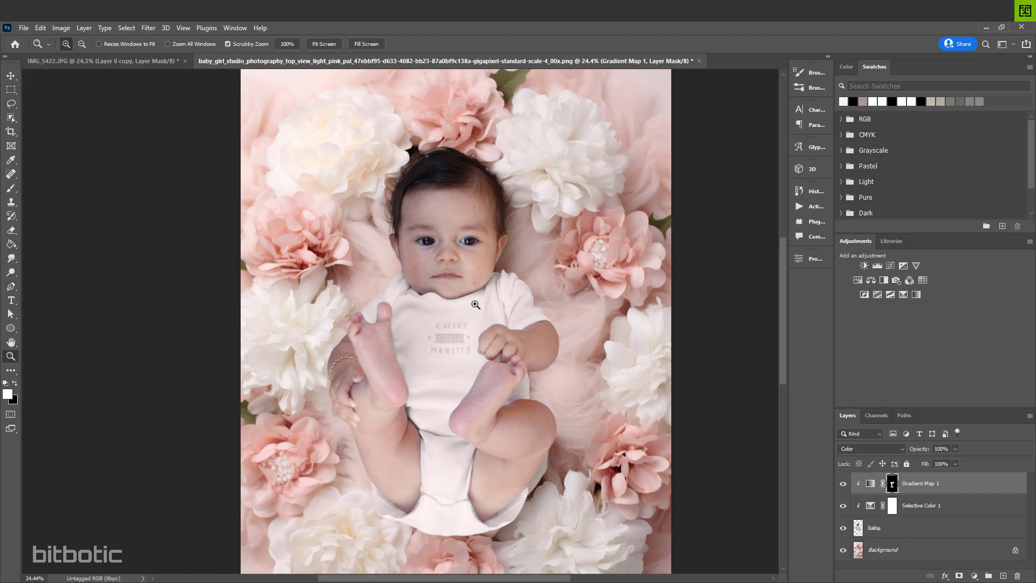
# Convert the baby layer to a smart object
pyautogui.click(858, 526)
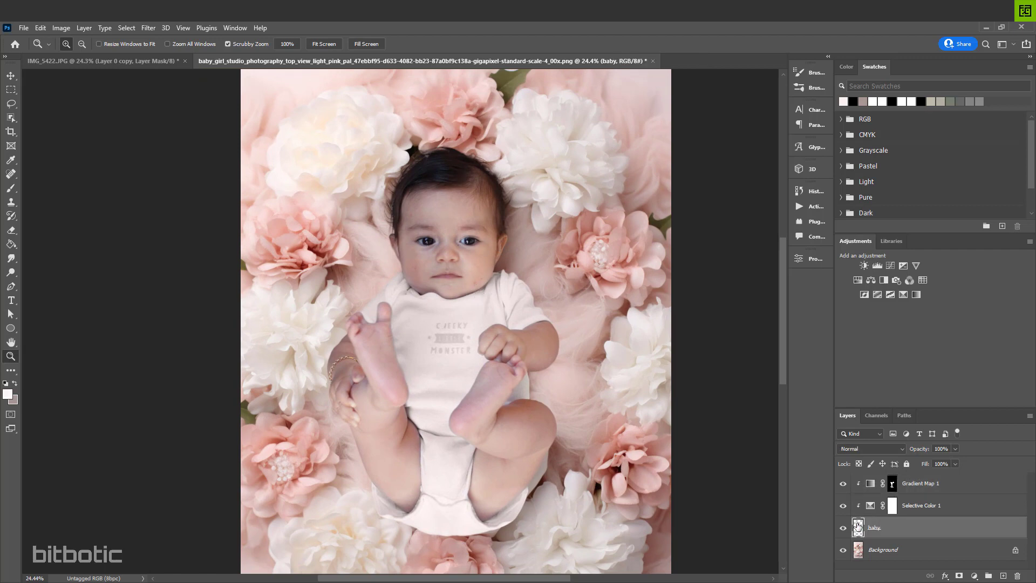
pyautogui.rightClick(891, 530)
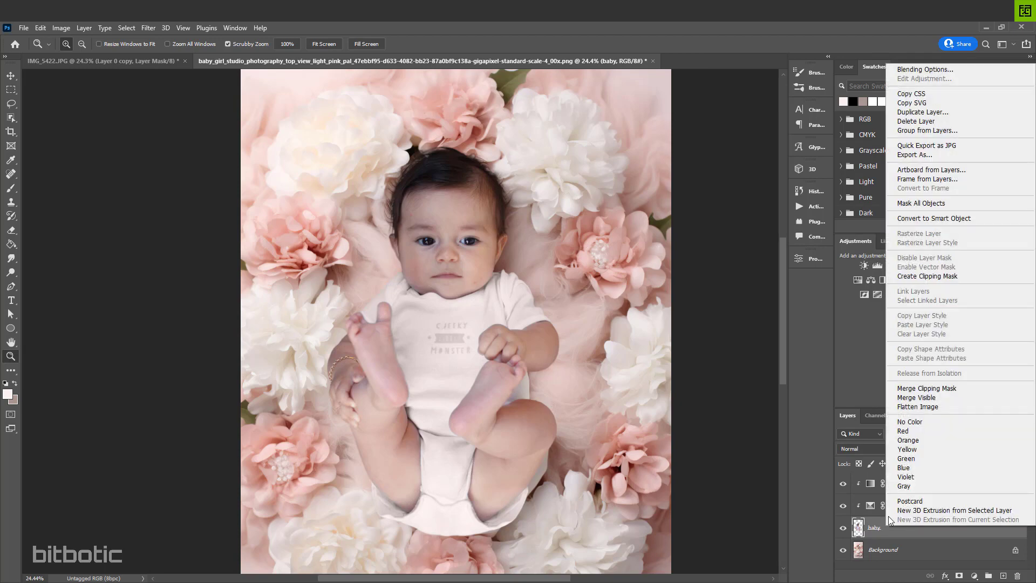
pyautogui.click(930, 219)
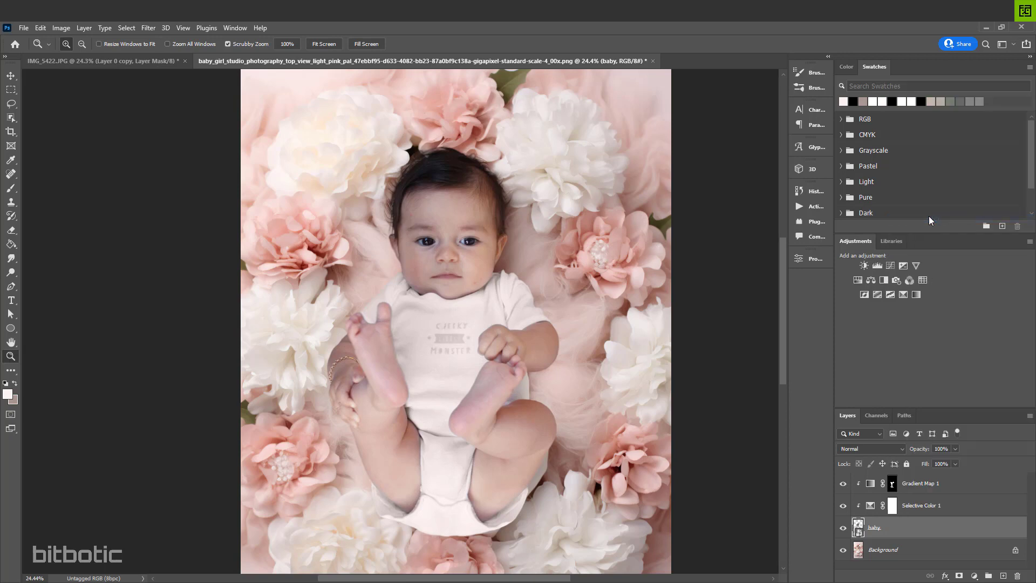
# Apply a Shadows/Highlights adjustment to the baby layer, raising the shadow amount above the default 35%
pyautogui.click(63, 28)
pyautogui.moveTo(116, 59)
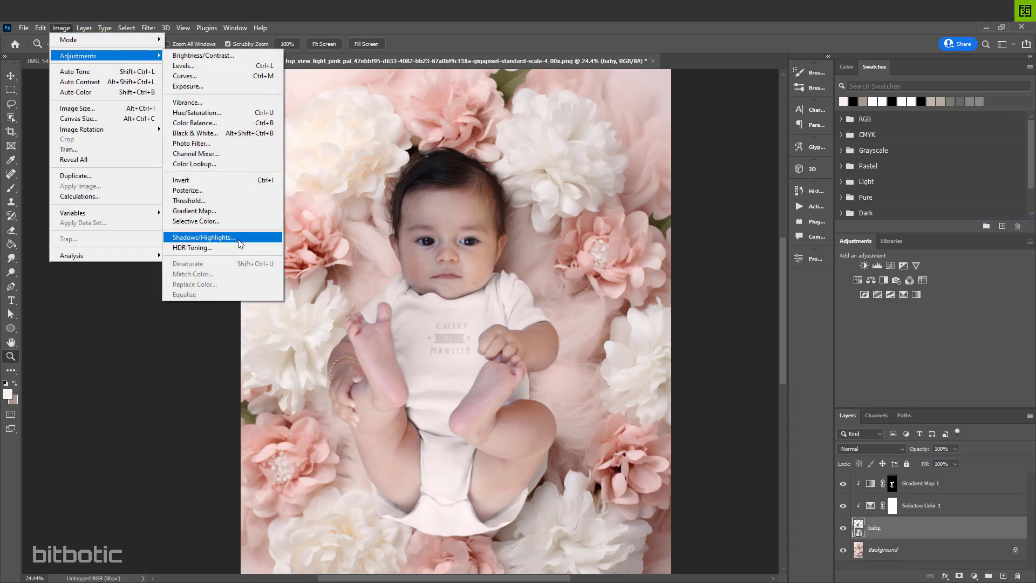
pyautogui.click(204, 238)
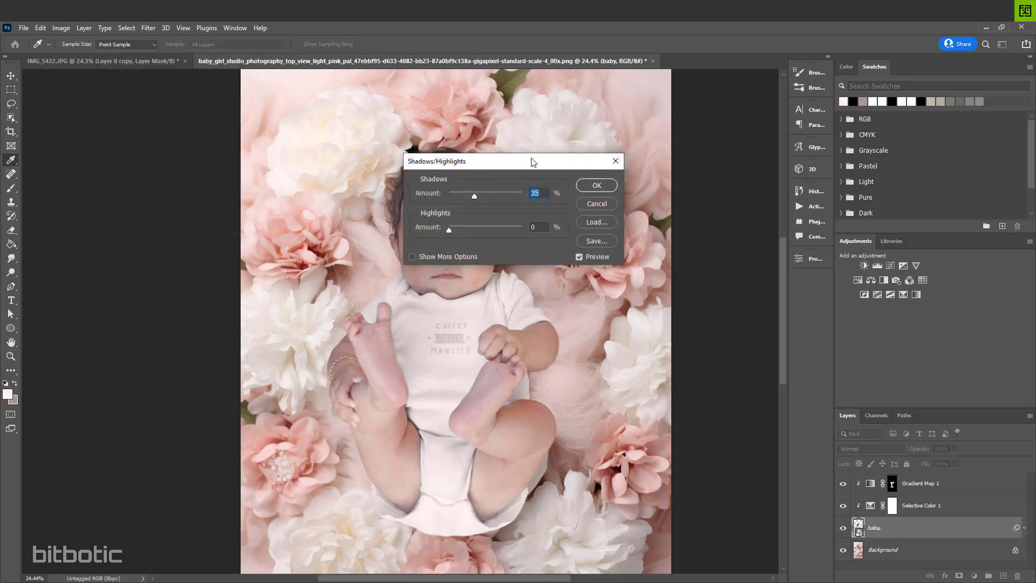
pyautogui.moveTo(533, 162); pyautogui.dragTo(673, 132)
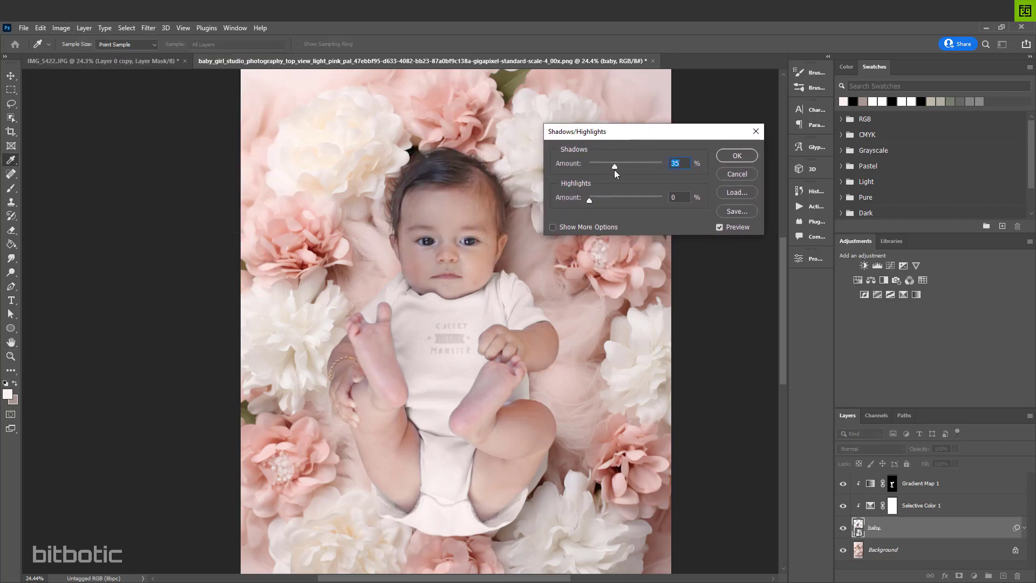
pyautogui.moveTo(614, 166)
pyautogui.mouseDown()
pyautogui.moveTo(633, 165)
pyautogui.moveTo(620, 164)
pyautogui.mouseUp()
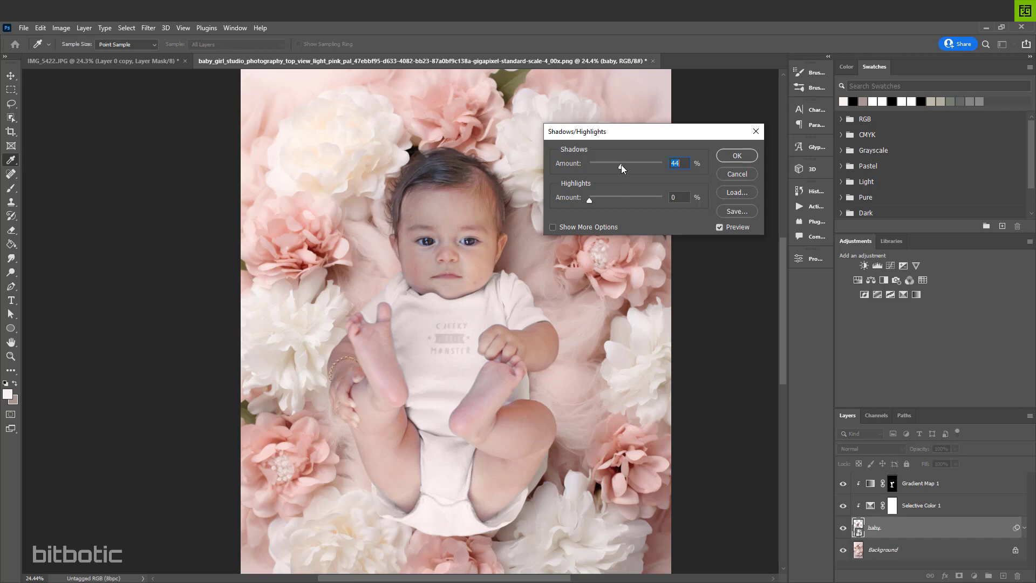
pyautogui.moveTo(589, 201)
pyautogui.mouseDown()
pyautogui.moveTo(580, 198)
pyautogui.moveTo(589, 198)
pyautogui.mouseUp()
pyautogui.moveTo(624, 170); pyautogui.dragTo(623, 166)
pyautogui.click(623, 165)
pyautogui.click(739, 156)
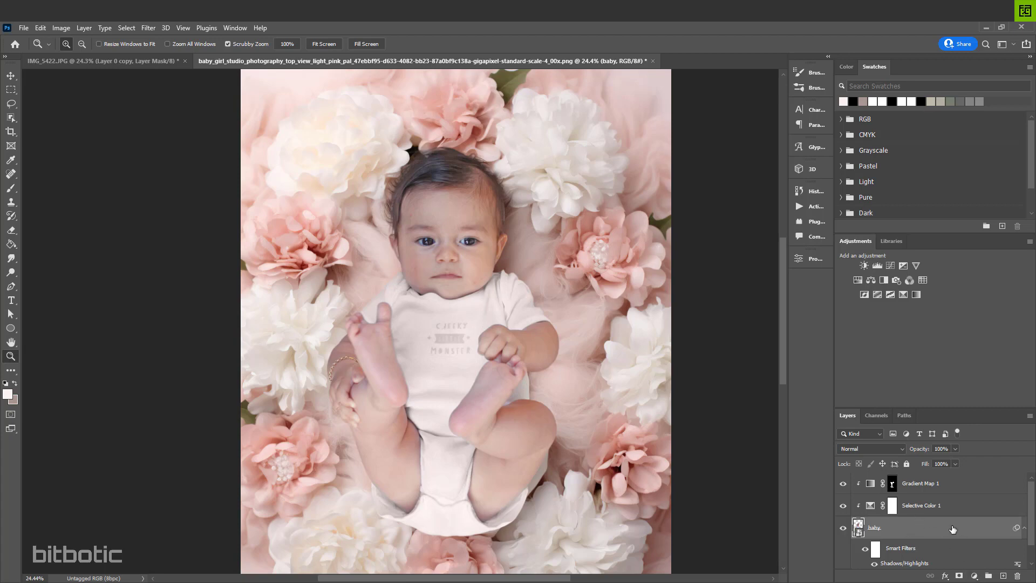
# Add a Levels adjustment above the Gradient Map, clip it to the baby, and lower its white input point slightly
pyautogui.click(939, 485)
pyautogui.click(974, 576)
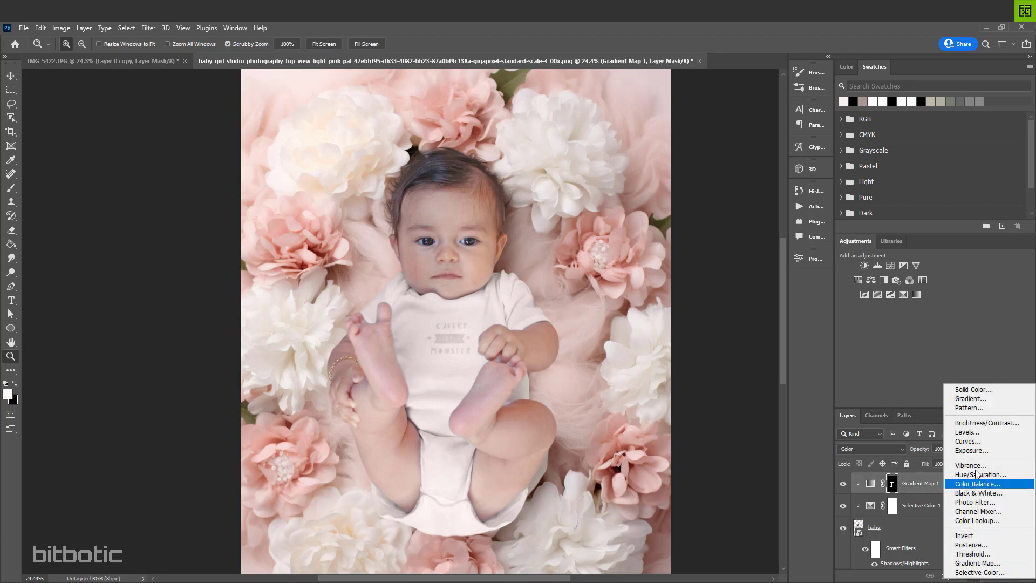
pyautogui.click(966, 432)
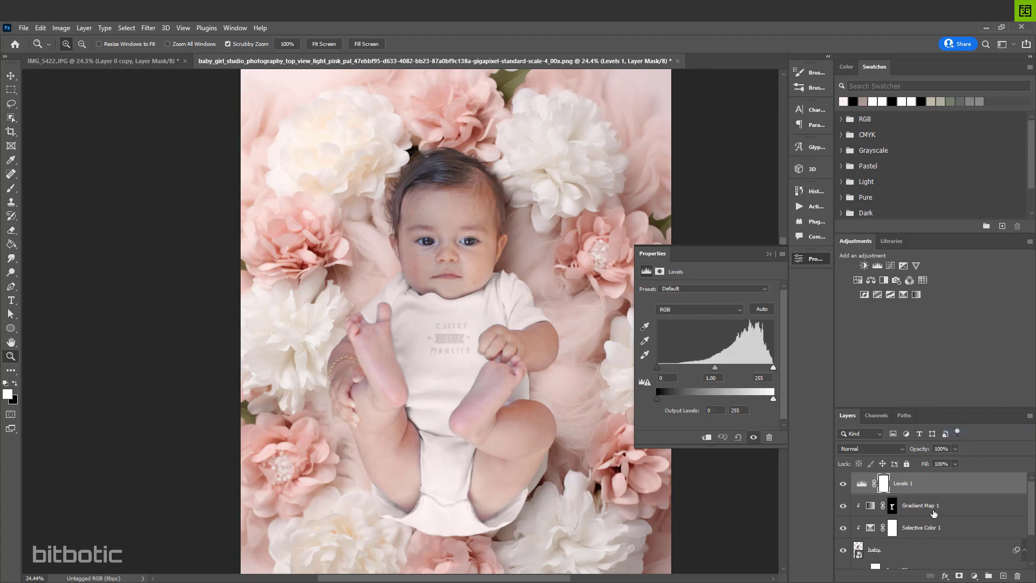
pyautogui.keyDown('alt'); pyautogui.click(921, 492); pyautogui.keyUp('alt')
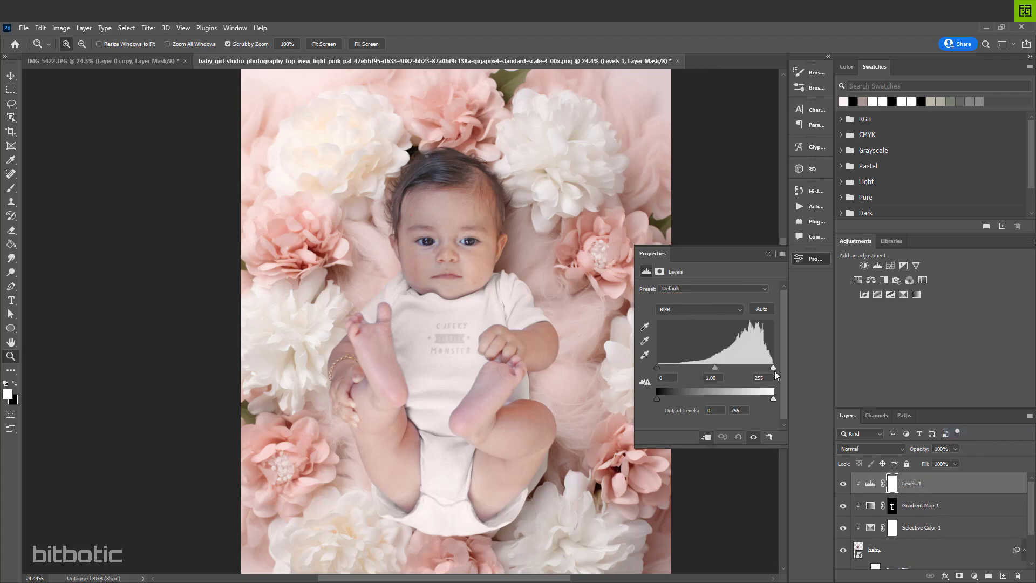
pyautogui.moveTo(772, 368)
pyautogui.mouseDown()
pyautogui.moveTo(712, 368)
pyautogui.moveTo(770, 367)
pyautogui.mouseUp()
pyautogui.click(802, 261)
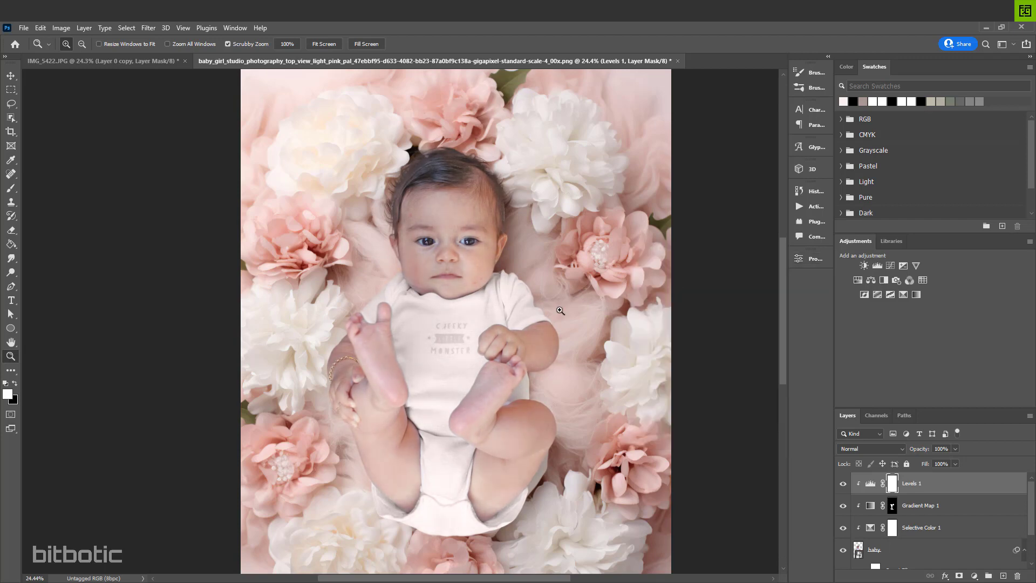
# Compare the baby before and after by toggling the Levels, Gradient Map and Selective Color adjustments together
pyautogui.moveTo(554, 323)
pyautogui.mouseDown()
pyautogui.moveTo(536, 334)
pyautogui.moveTo(541, 317)
pyautogui.mouseUp()
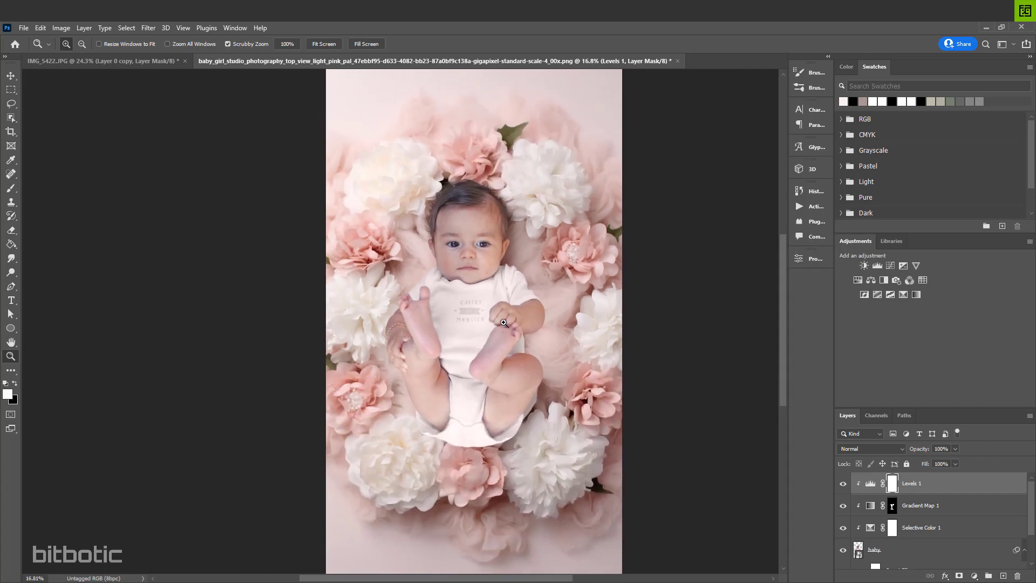
pyautogui.moveTo(463, 327); pyautogui.dragTo(463, 326)
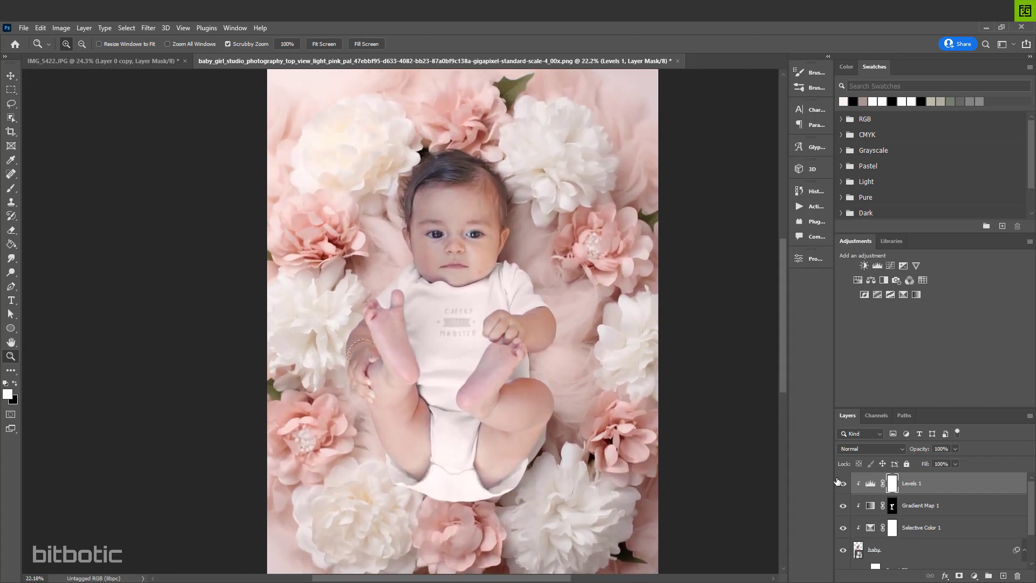
pyautogui.moveTo(838, 481); pyautogui.dragTo(847, 529)
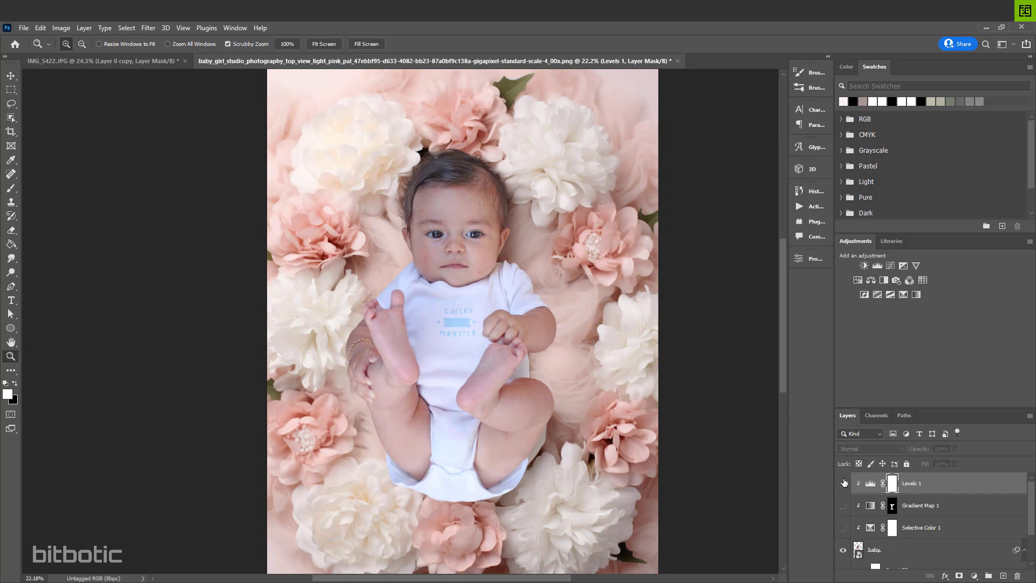
pyautogui.moveTo(845, 482); pyautogui.dragTo(847, 531)
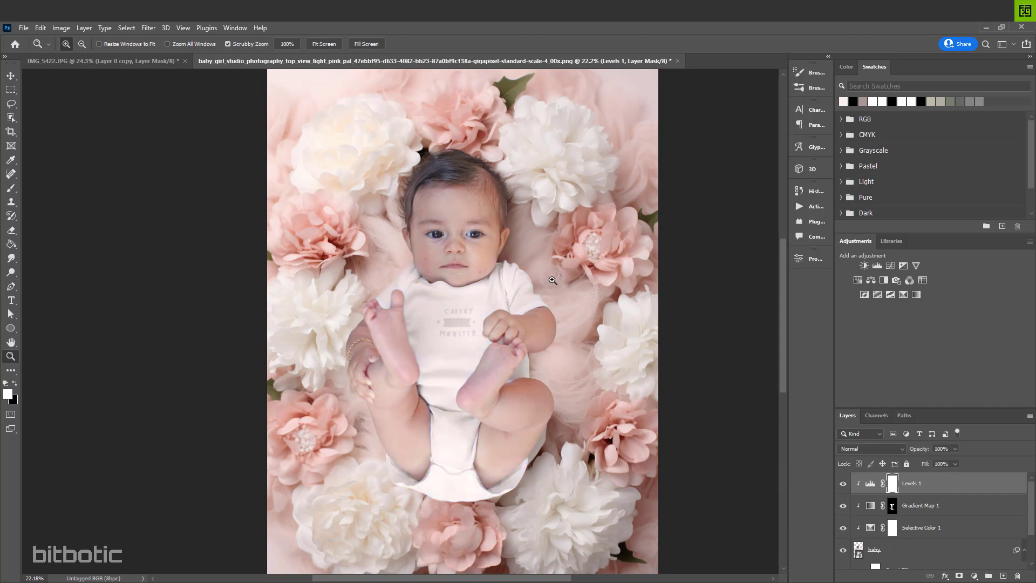
# Rasterize the baby smart object into a regular pixel layer
pyautogui.moveTo(429, 237); pyautogui.dragTo(490, 221)
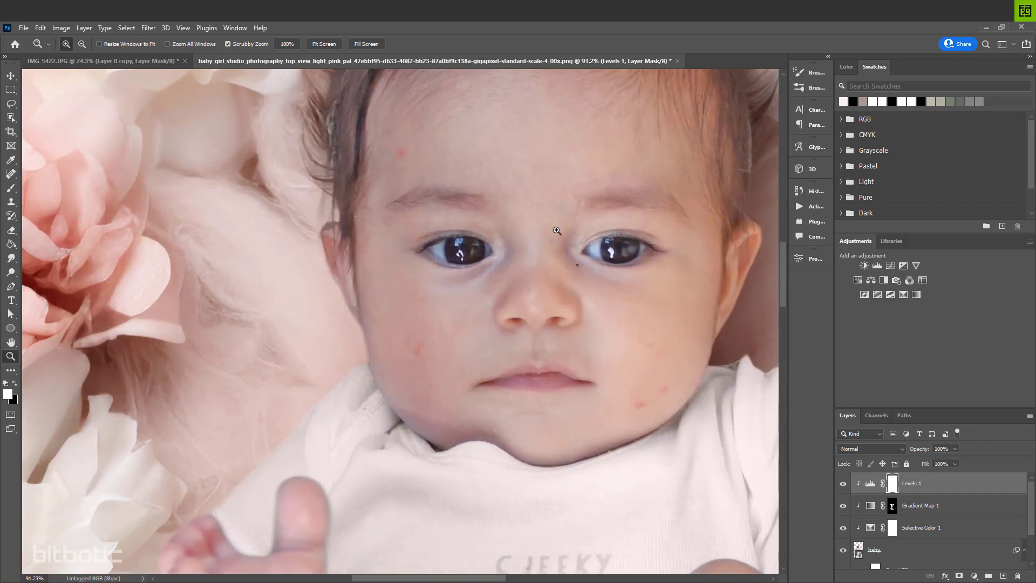
pyautogui.moveTo(557, 229); pyautogui.dragTo(486, 293)
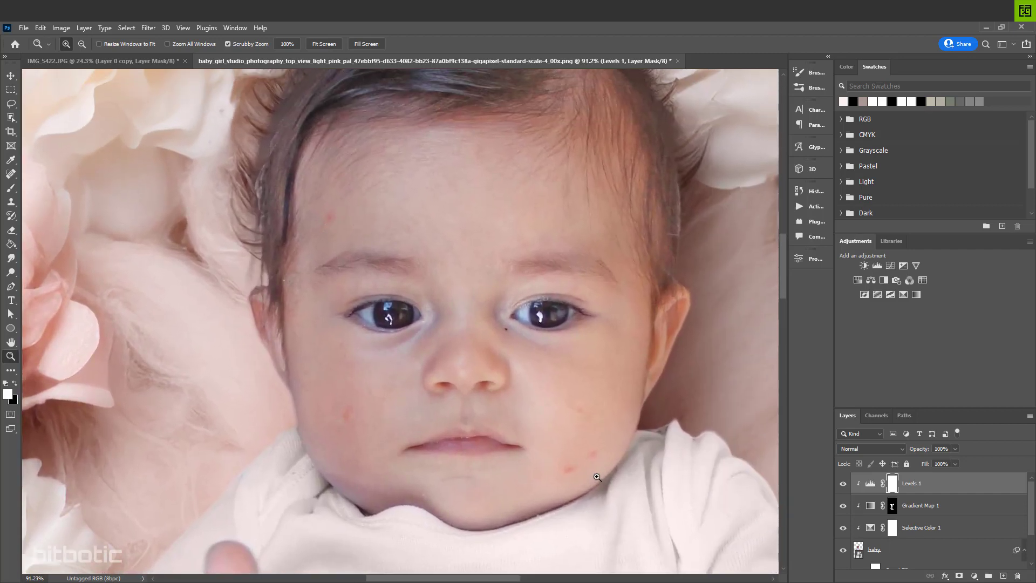
pyautogui.click(890, 552)
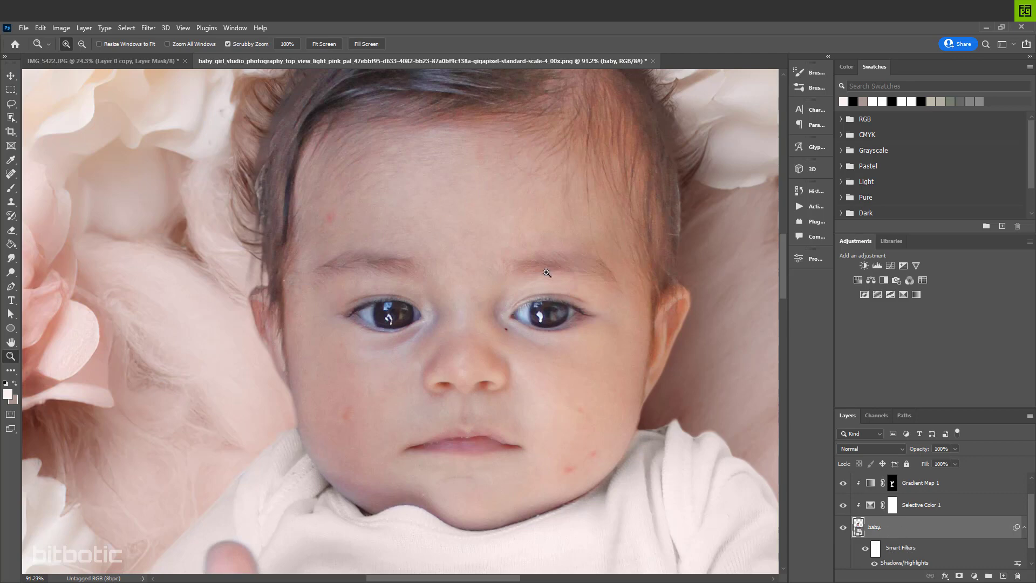
pyautogui.scroll(-5, 548, 219)
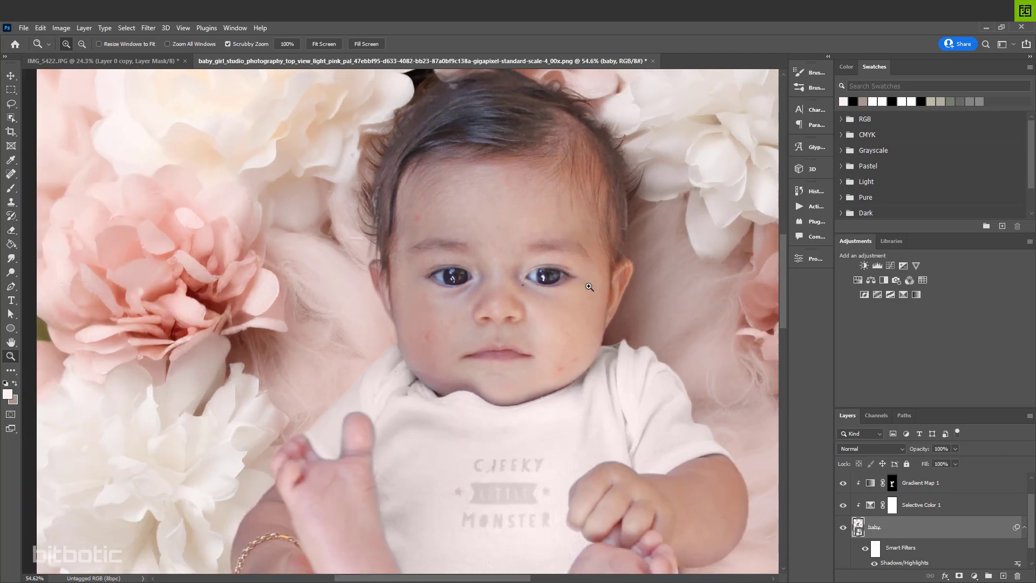
pyautogui.rightClick(907, 534)
pyautogui.click(925, 261)
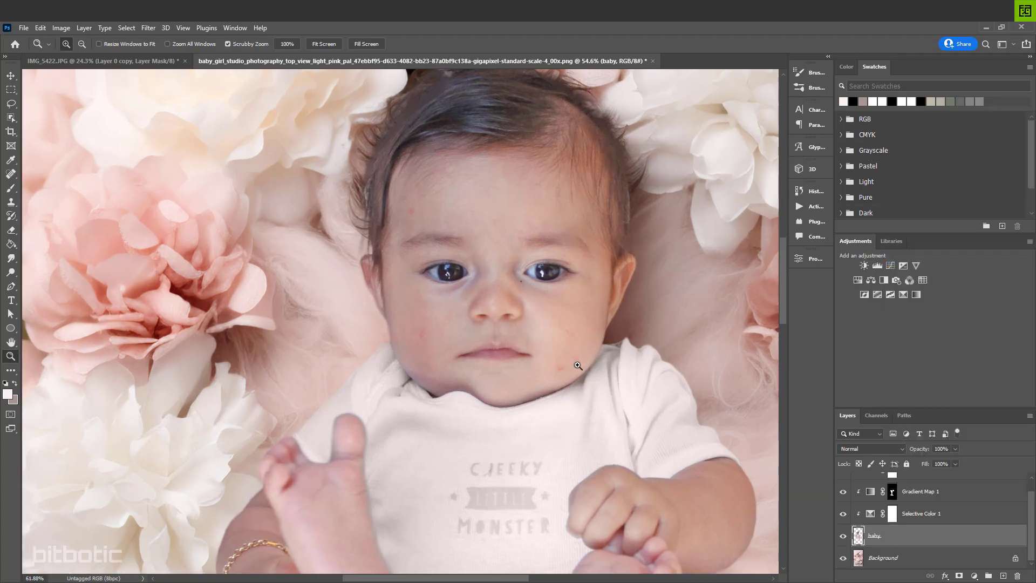
# Remove the red spots on both of the baby's cheeks with the Spot Healing Brush on the baby layer
pyautogui.moveTo(574, 366); pyautogui.dragTo(595, 359)
pyautogui.click(11, 175)
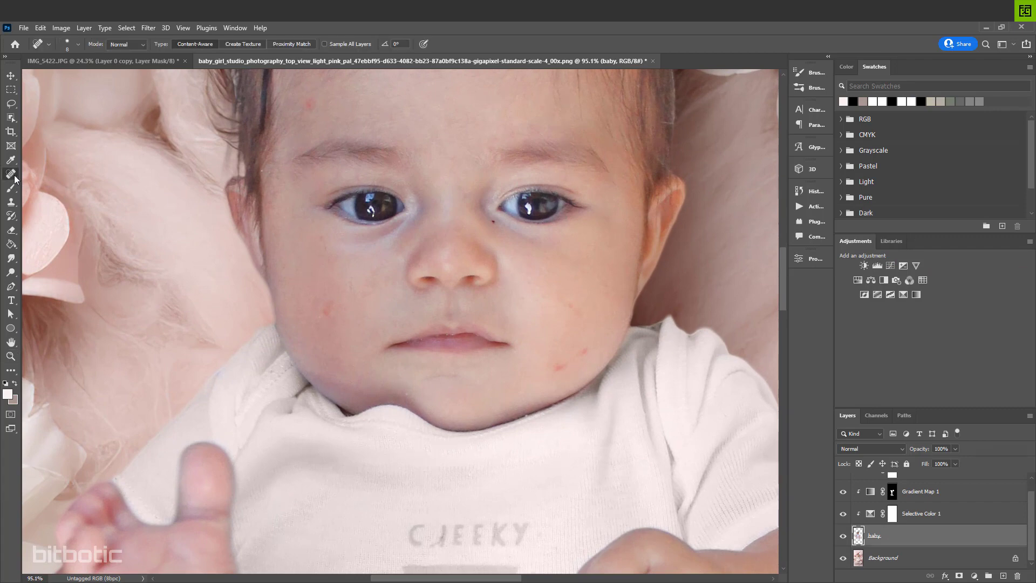
pyautogui.click(67, 174)
pyautogui.moveTo(324, 309); pyautogui.dragTo(329, 308)
pyautogui.click(329, 314)
pyautogui.click(558, 366)
pyautogui.click(585, 351)
pyautogui.click(572, 303)
# Heal the remaining blemishes on the baby's face, including the red forehead spot and the marks near the temple
pyautogui.moveTo(533, 301); pyautogui.dragTo(551, 387)
pyautogui.moveTo(427, 472); pyautogui.dragTo(425, 474)
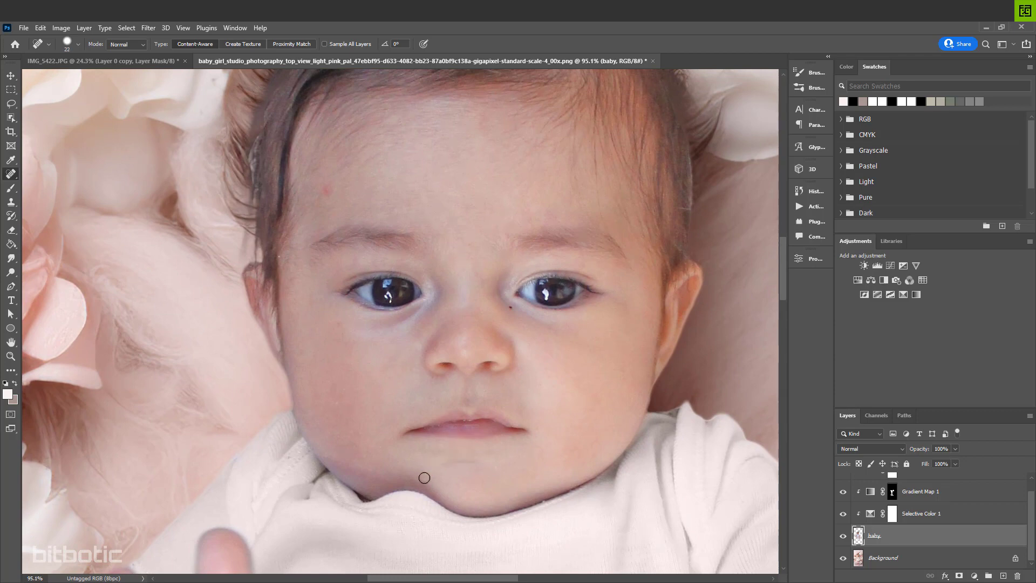
pyautogui.click(339, 399)
pyautogui.click(327, 191)
pyautogui.click(279, 260)
pyautogui.click(292, 280)
pyautogui.scroll(2, 659, 293)
pyautogui.hscroll(1, 659, 294)
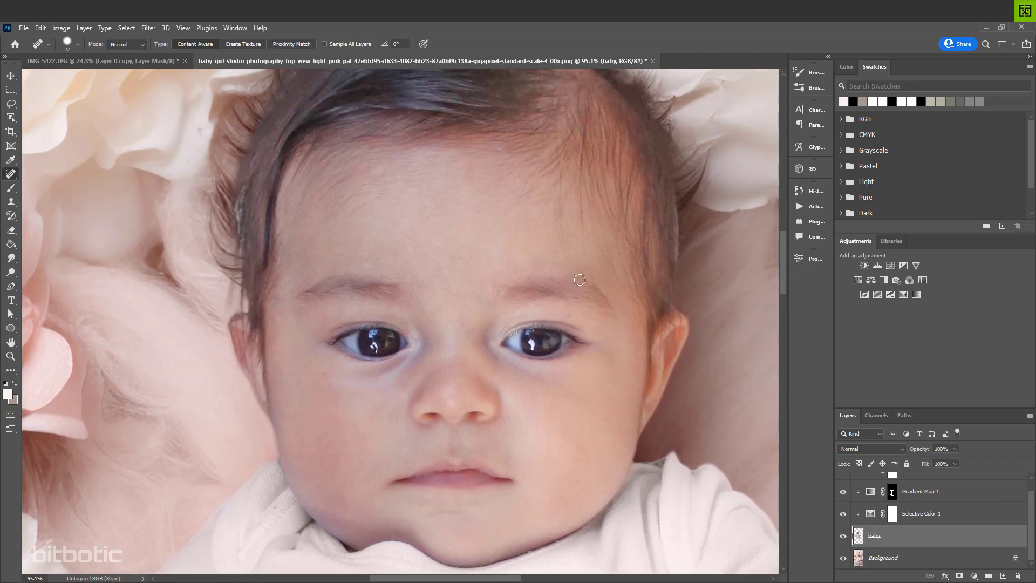
# Add a new layer directly above the Background and name it shadow
pyautogui.press('z')
pyautogui.moveTo(575, 273); pyautogui.dragTo(562, 307)
pyautogui.scroll(-5, 561, 305)
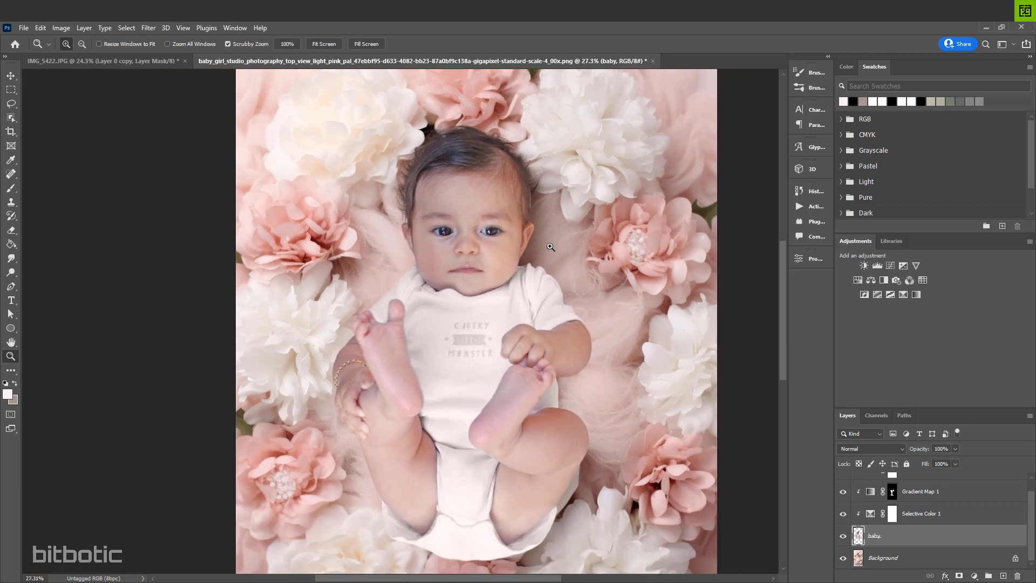
pyautogui.scroll(-3, 551, 247)
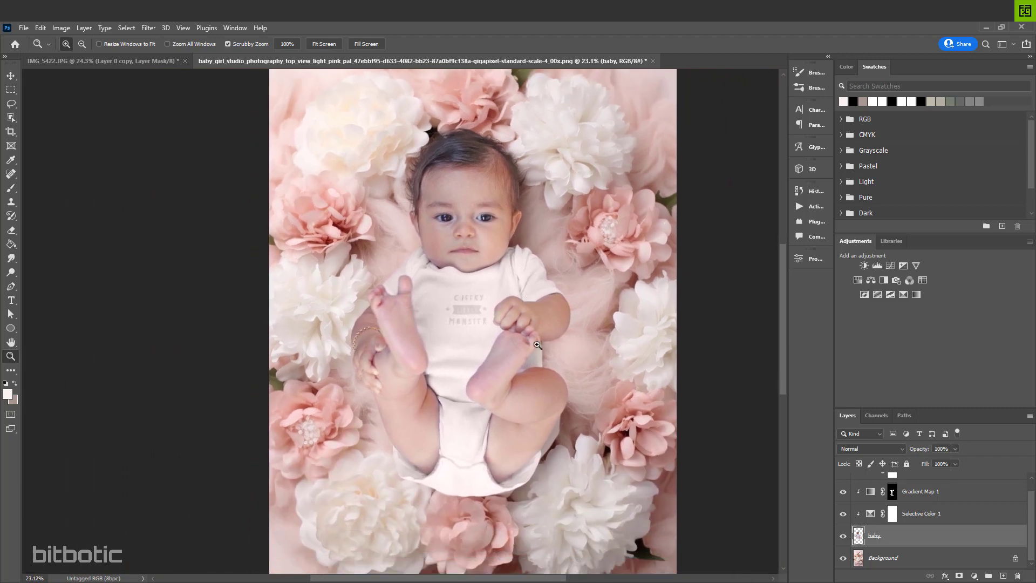
pyautogui.scroll(5, 556, 347)
pyautogui.moveTo(609, 298); pyautogui.dragTo(612, 295)
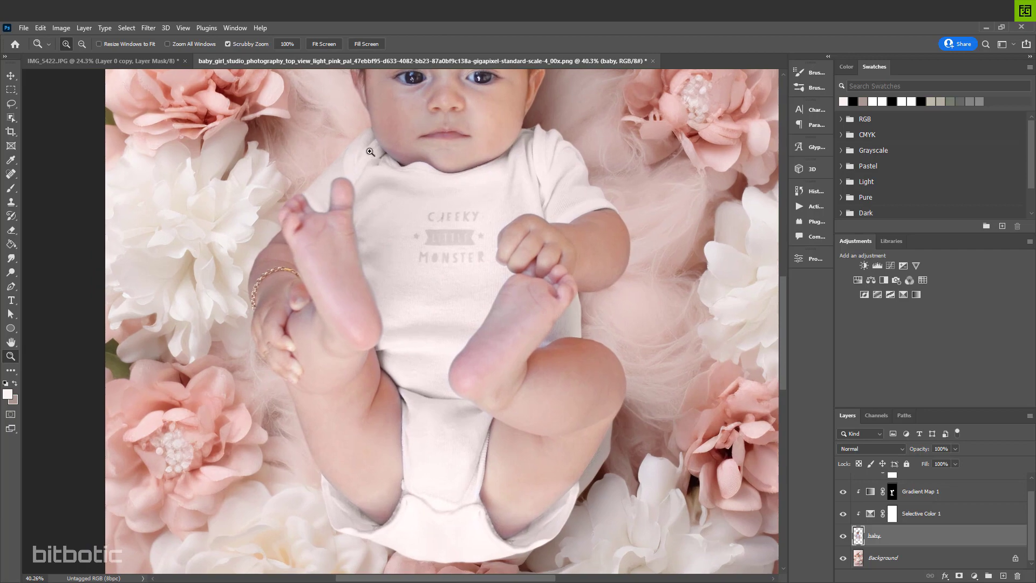
pyautogui.moveTo(331, 381); pyautogui.dragTo(328, 243)
pyautogui.moveTo(387, 418); pyautogui.dragTo(439, 413)
pyautogui.click(883, 559)
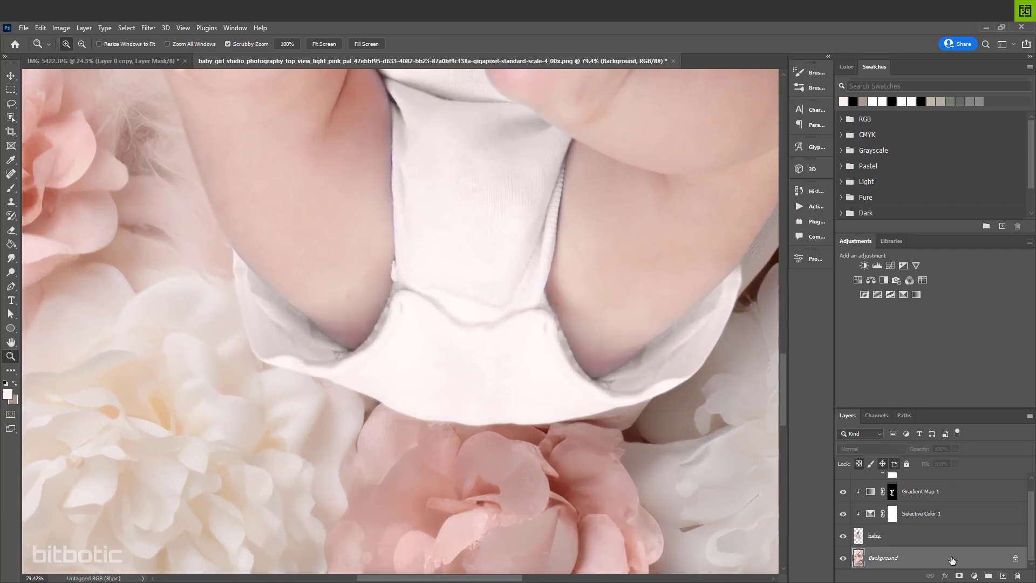
pyautogui.click(1004, 577)
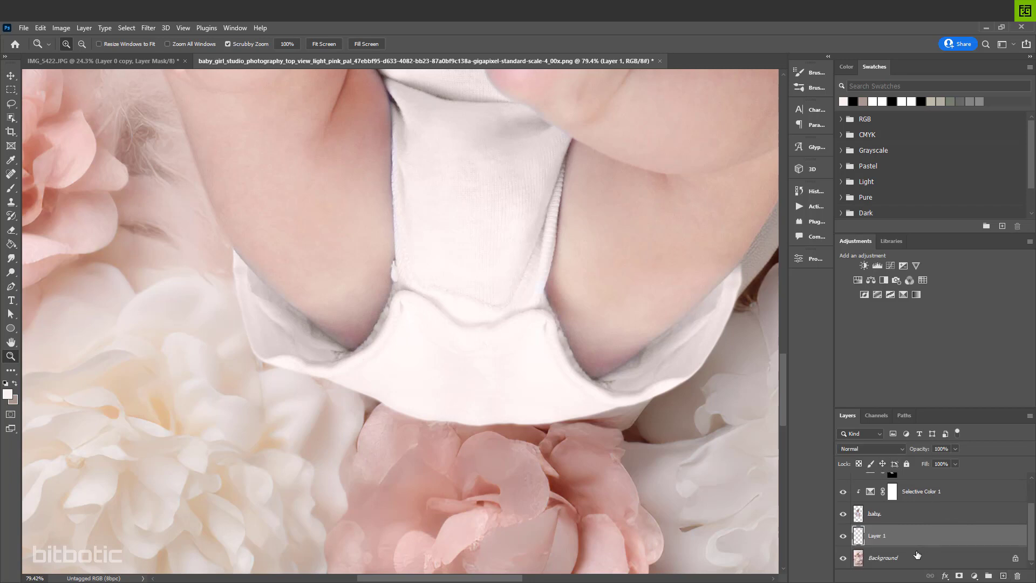
pyautogui.doubleClick(884, 537)
pyautogui.press('Return')
# Set up a 511 px soft brush with a brown sampled from the shaded area beside the bodysuit, and set the shadow layer to Multiply
pyautogui.press('b')
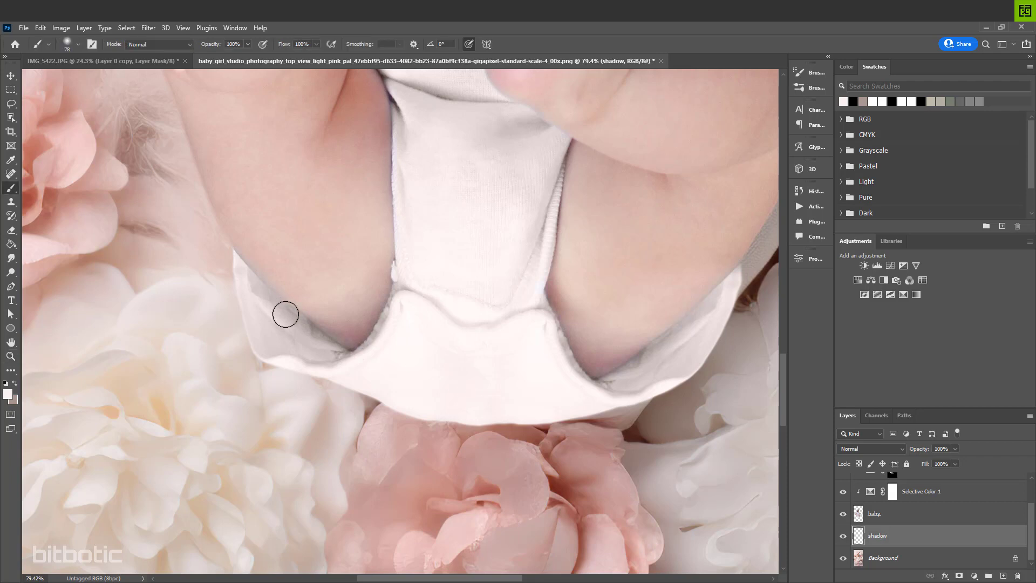
pyautogui.rightClick(11, 189)
pyautogui.click(59, 190)
pyautogui.moveTo(356, 282); pyautogui.dragTo(293, 322)
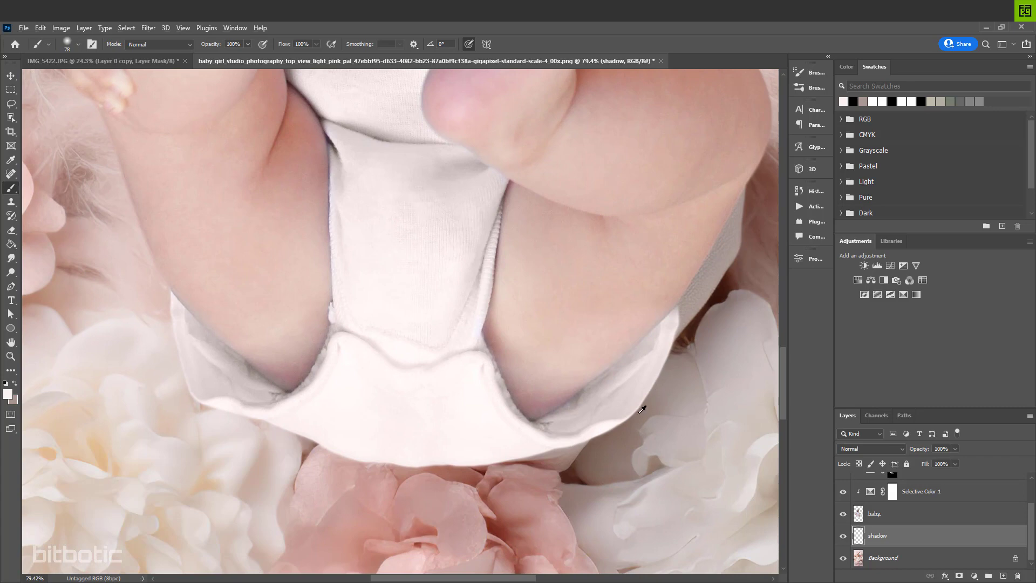
pyautogui.keyDown('alt'); pyautogui.click(620, 443); pyautogui.keyUp('alt')
pyautogui.moveTo(507, 456); pyautogui.dragTo(591, 459)
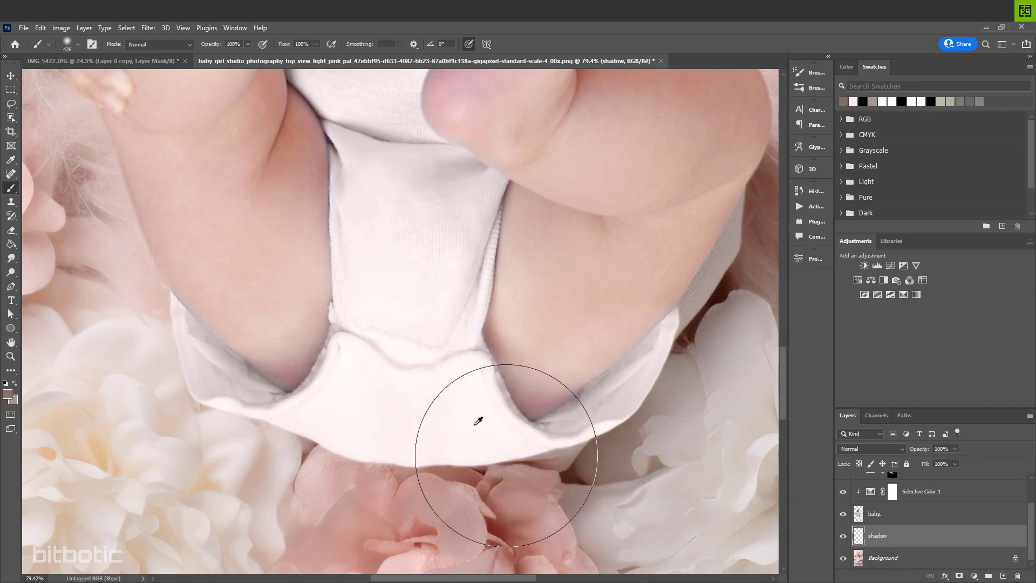
pyautogui.moveTo(373, 409)
pyautogui.mouseDown()
pyautogui.moveTo(386, 414)
pyautogui.moveTo(405, 393)
pyautogui.mouseUp()
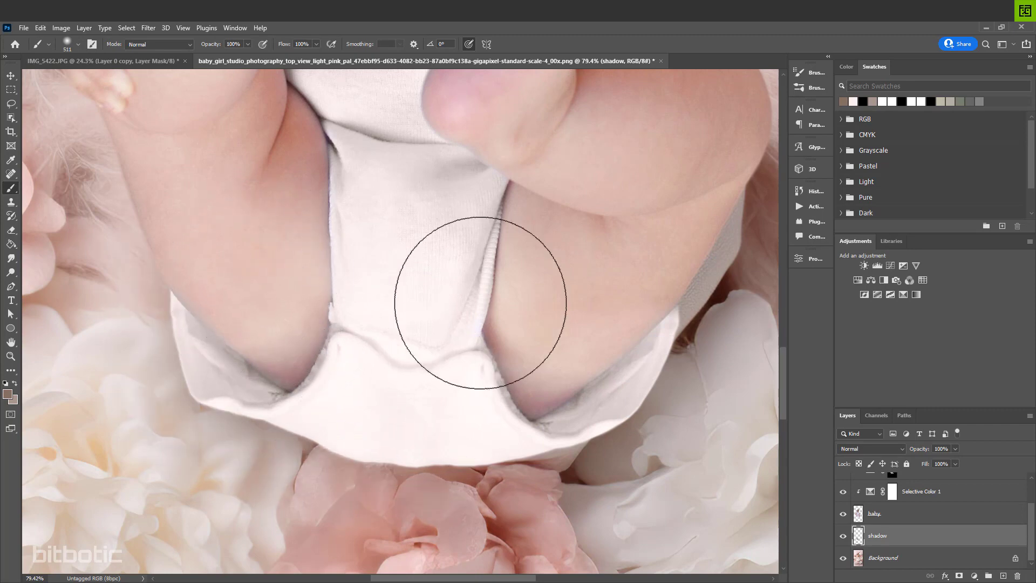
pyautogui.click(847, 449)
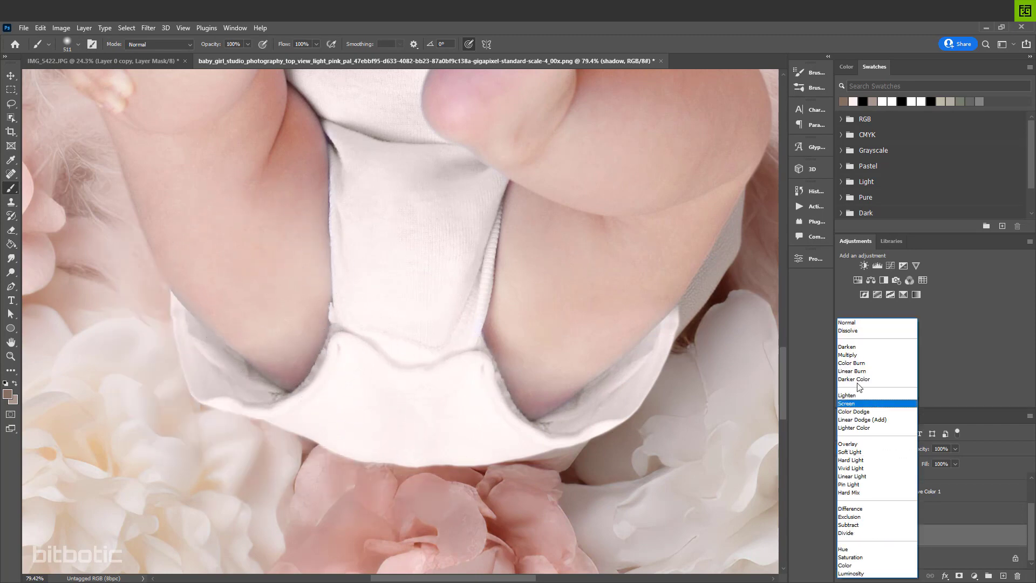
pyautogui.click(860, 355)
# Paint soft shadows on the shadow layer around the edges of the baby's legs, arms, head and body
pyautogui.moveTo(205, 257); pyautogui.dragTo(399, 479)
pyautogui.scroll(4, 411, 464)
pyautogui.hscroll(-1, 410, 465)
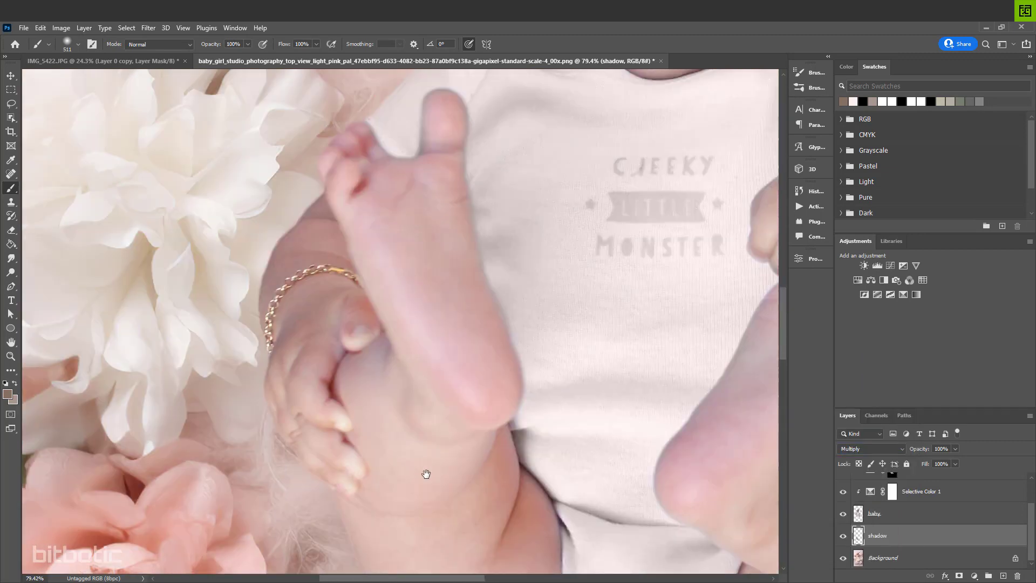
pyautogui.scroll(4, 428, 328)
pyautogui.hscroll(1, 428, 329)
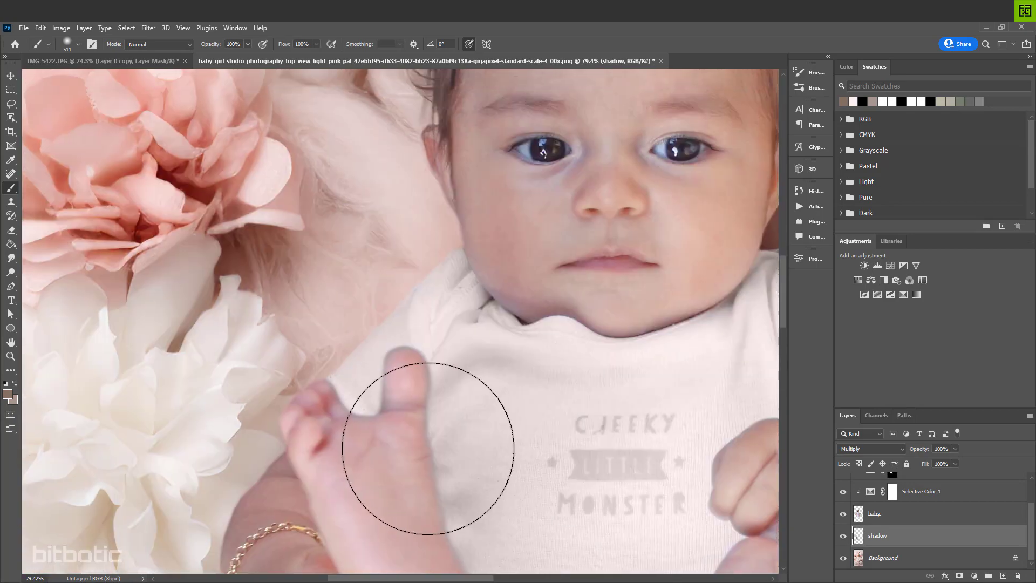
pyautogui.scroll(4, 522, 324)
pyautogui.hscroll(1, 522, 324)
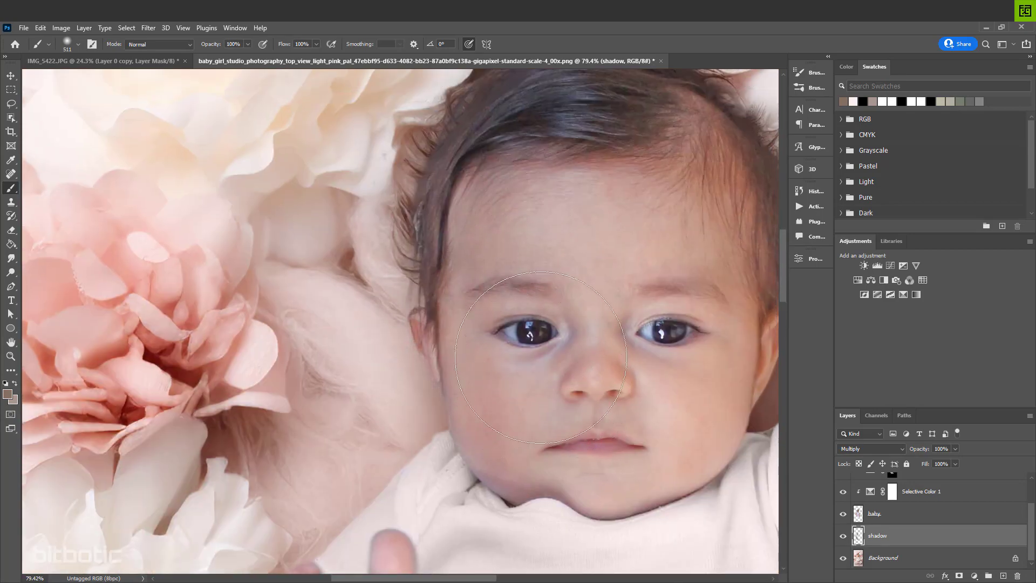
pyautogui.moveTo(550, 260); pyautogui.dragTo(487, 408)
pyautogui.moveTo(540, 312); pyautogui.dragTo(377, 127)
pyautogui.moveTo(621, 513); pyautogui.dragTo(493, 340)
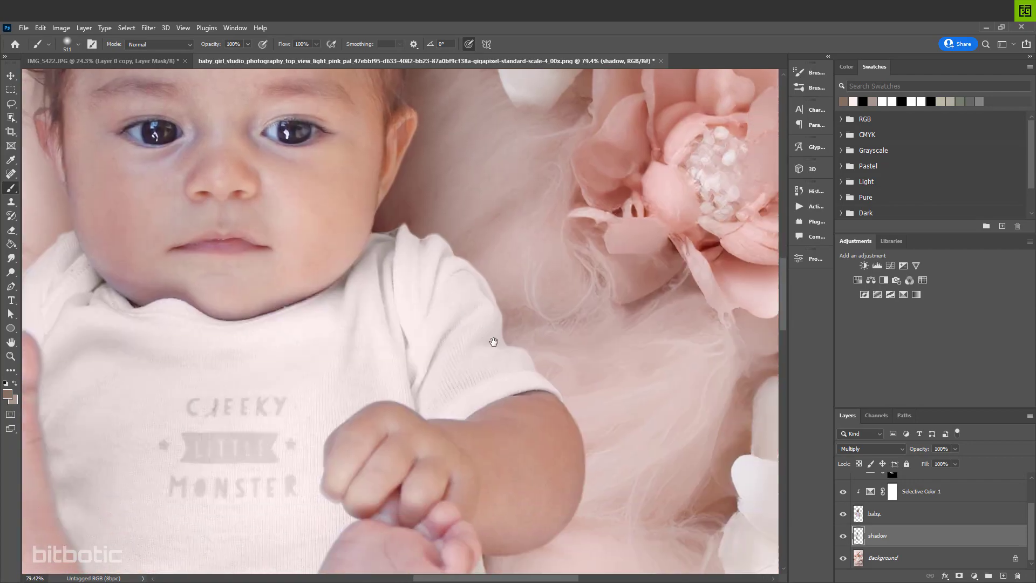
pyautogui.moveTo(497, 422); pyautogui.dragTo(505, 271)
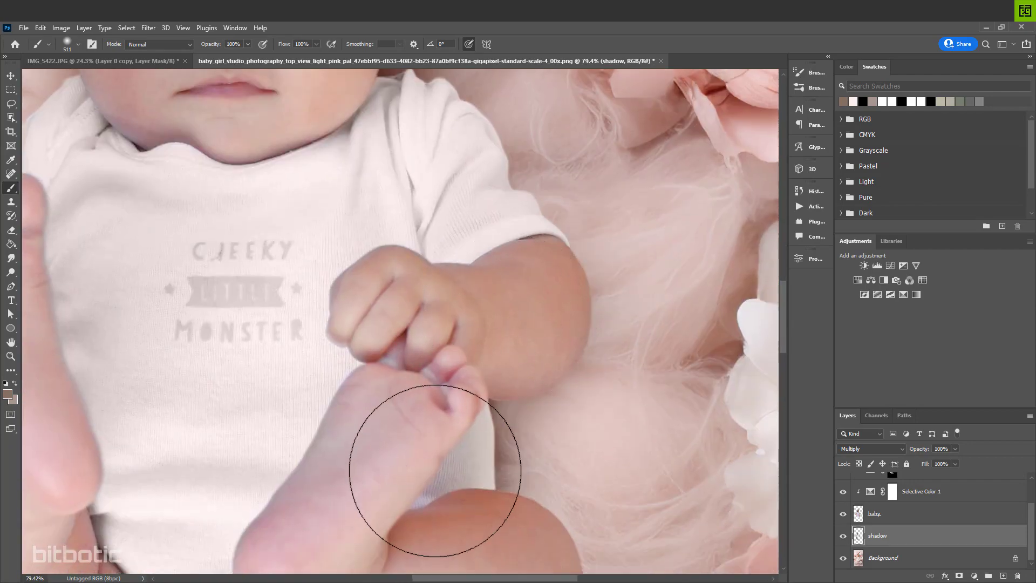
# Compare the whole composite with and without the shadow layer
pyautogui.press('z')
pyautogui.moveTo(493, 386)
pyautogui.mouseDown()
pyautogui.moveTo(426, 449)
pyautogui.moveTo(448, 351)
pyautogui.mouseUp()
pyautogui.moveTo(468, 350); pyautogui.dragTo(466, 345)
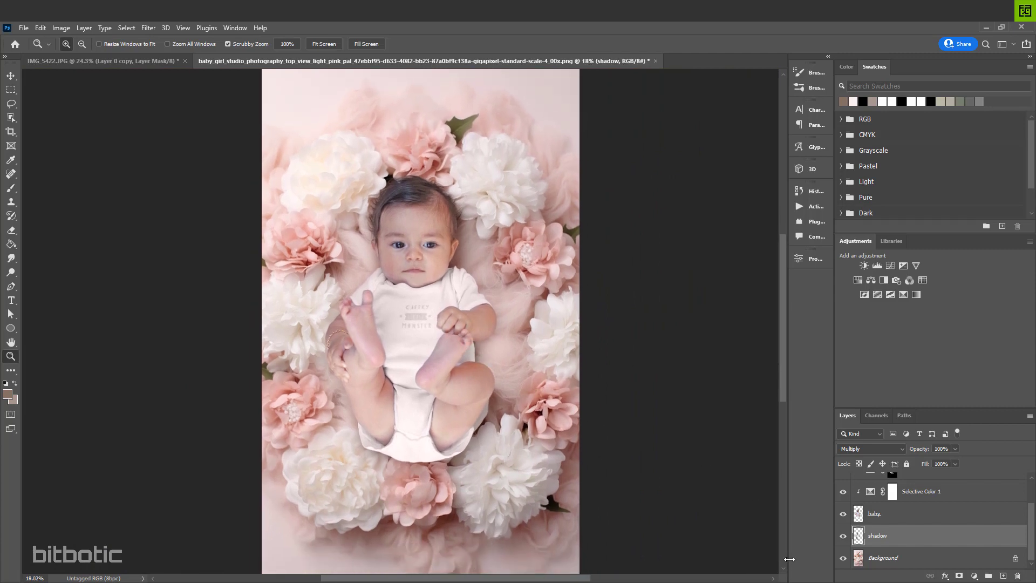
pyautogui.click(844, 536)
pyautogui.click(844, 536)
pyautogui.click(844, 536)
pyautogui.click(844, 536)
pyautogui.moveTo(541, 305); pyautogui.dragTo(536, 305)
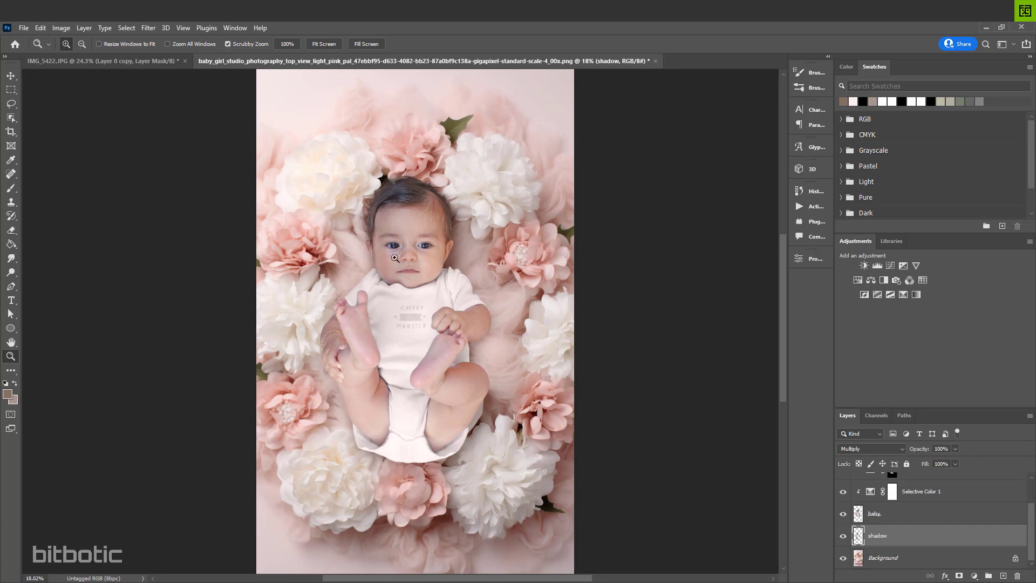
pyautogui.moveTo(410, 306); pyautogui.dragTo(461, 317)
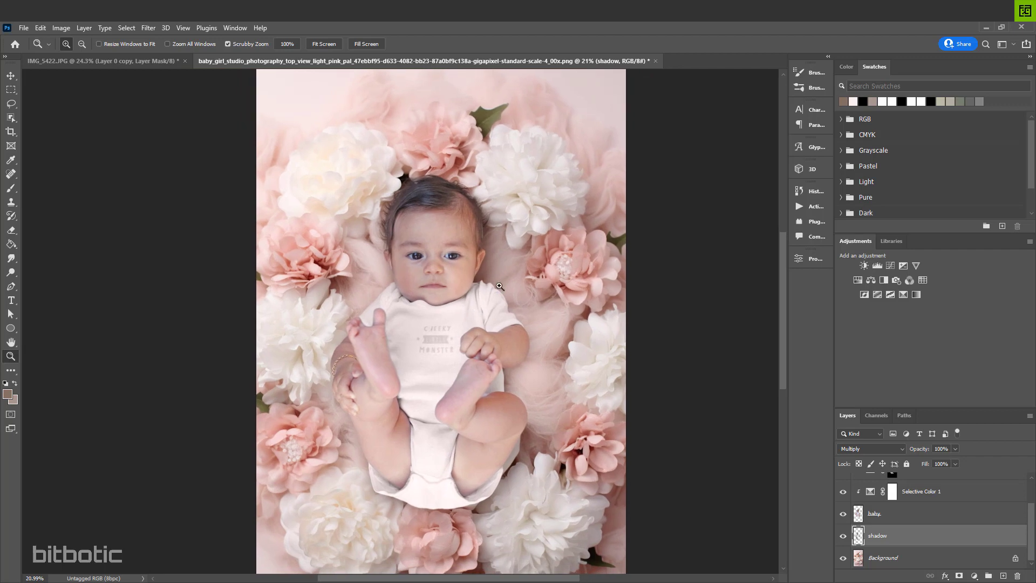
# Add a Selective Color adjustment above Levels 1 and set its Neutrals to Cyan -5, Magenta +3, Yellow +4 and Black +1
pyautogui.scroll(2, 945, 529)
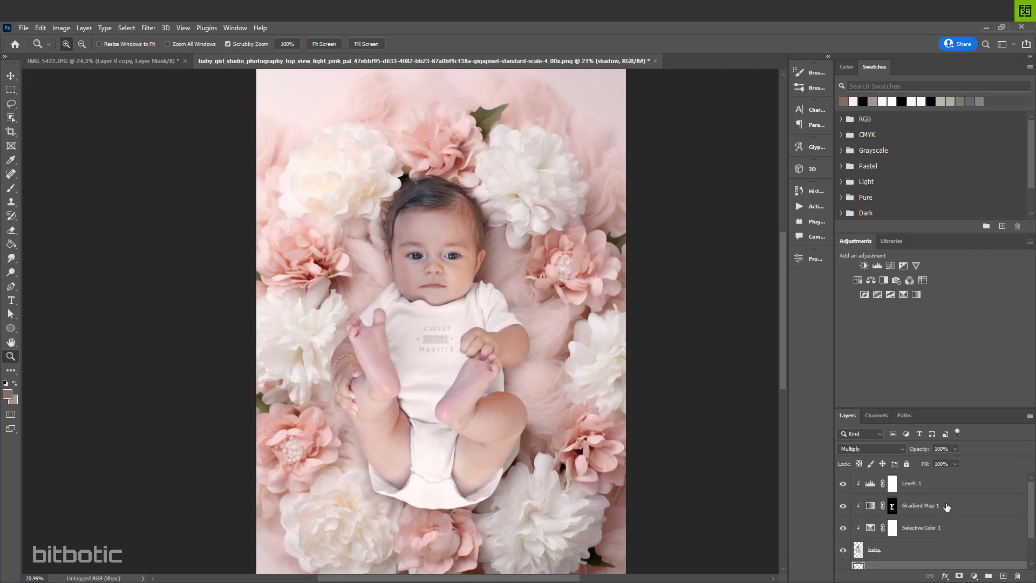
pyautogui.click(931, 486)
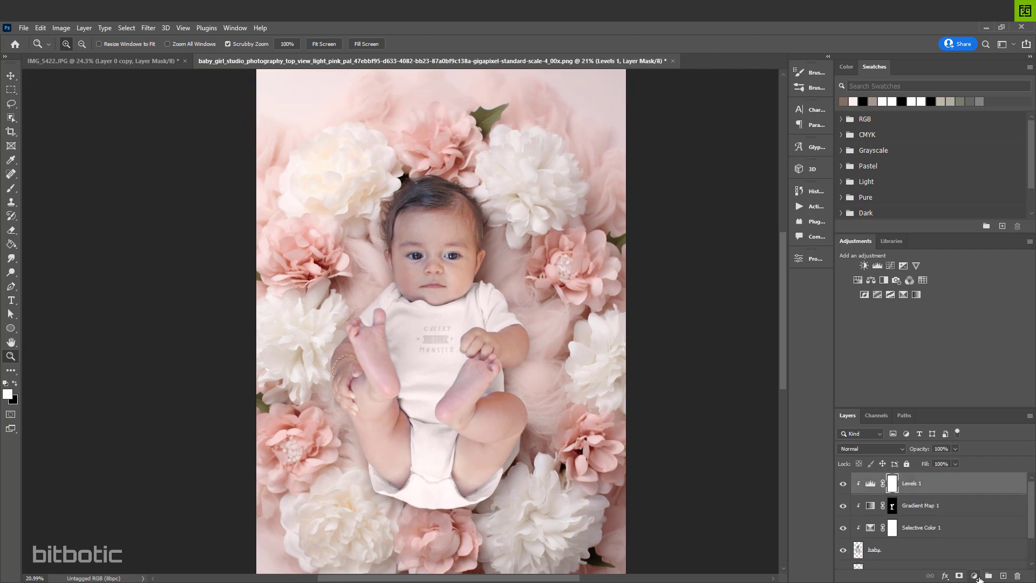
pyautogui.click(976, 577)
pyautogui.click(981, 570)
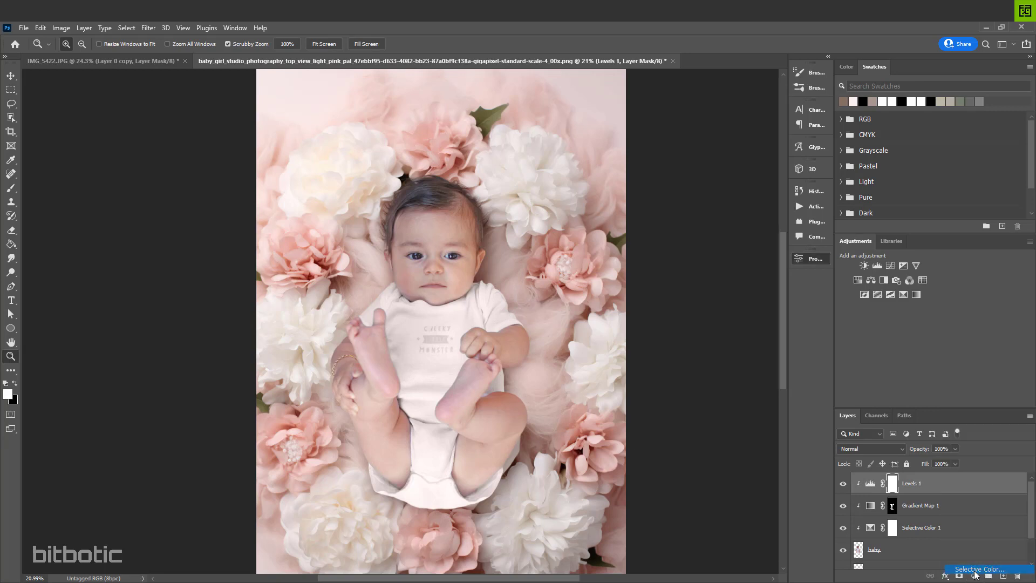
pyautogui.click(694, 306)
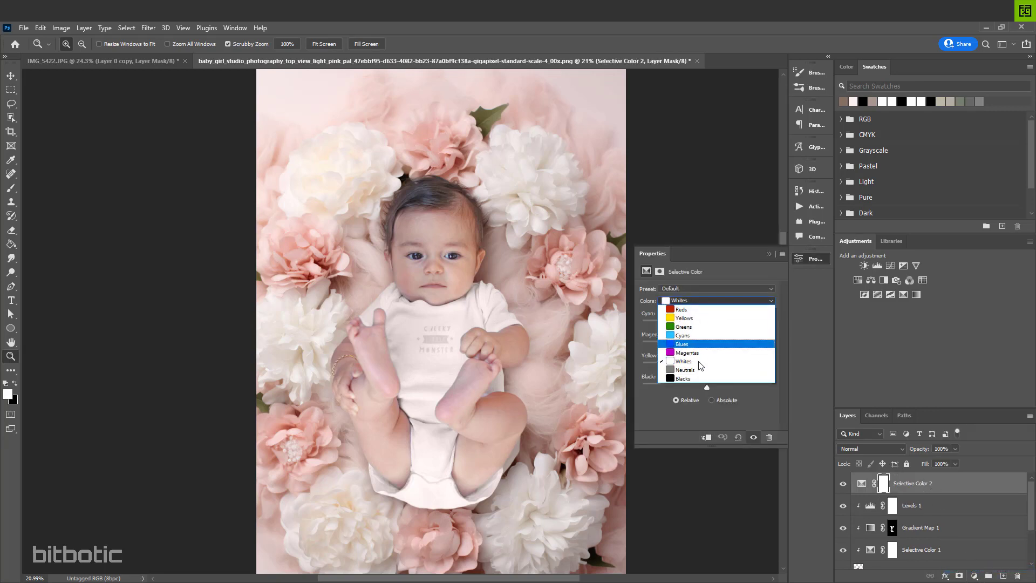
pyautogui.click(691, 370)
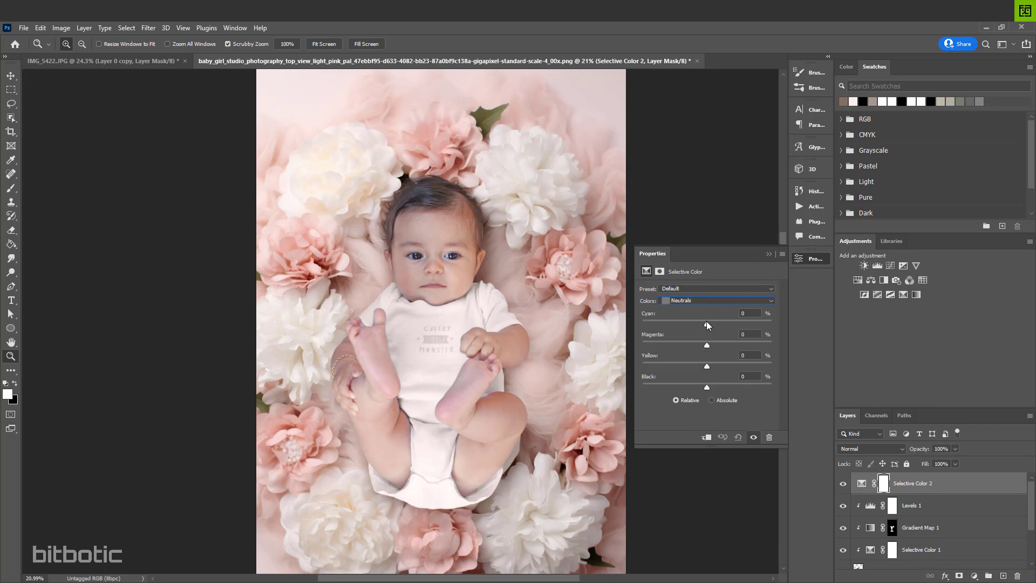
pyautogui.moveTo(707, 323); pyautogui.dragTo(706, 345)
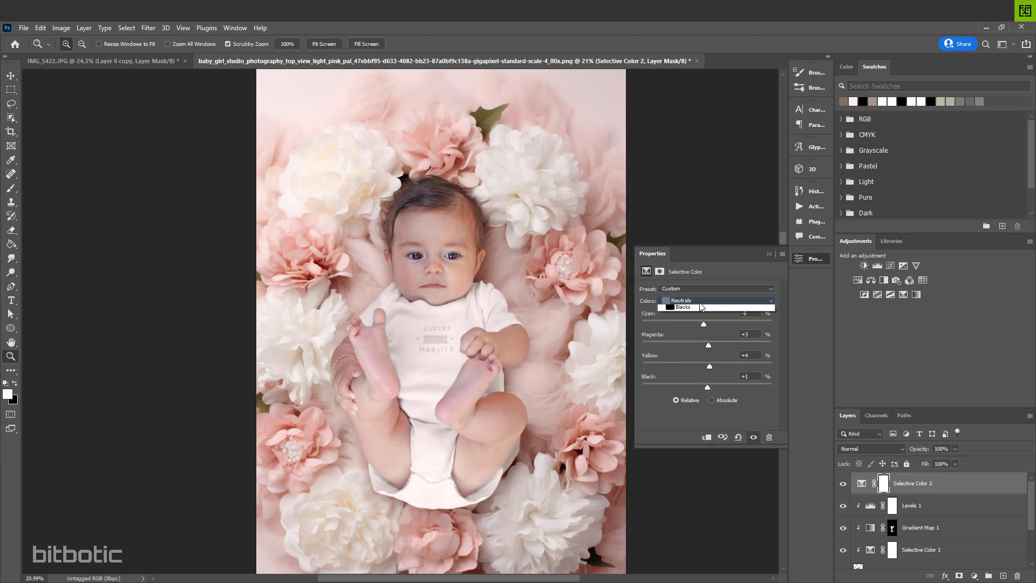
# In the new Selective Color adjustment, set the Whites to Cyan +33 and Magenta +2, and lower their Yellow
pyautogui.click(698, 301)
pyautogui.click(699, 361)
pyautogui.moveTo(707, 322); pyautogui.dragTo(718, 344)
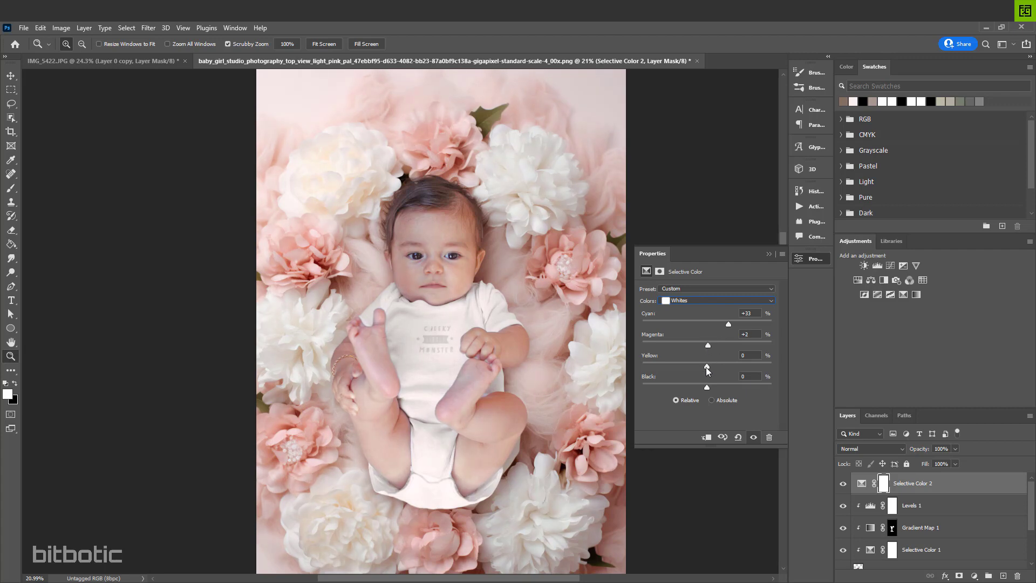
pyautogui.moveTo(707, 367); pyautogui.dragTo(697, 366)
pyautogui.click(800, 259)
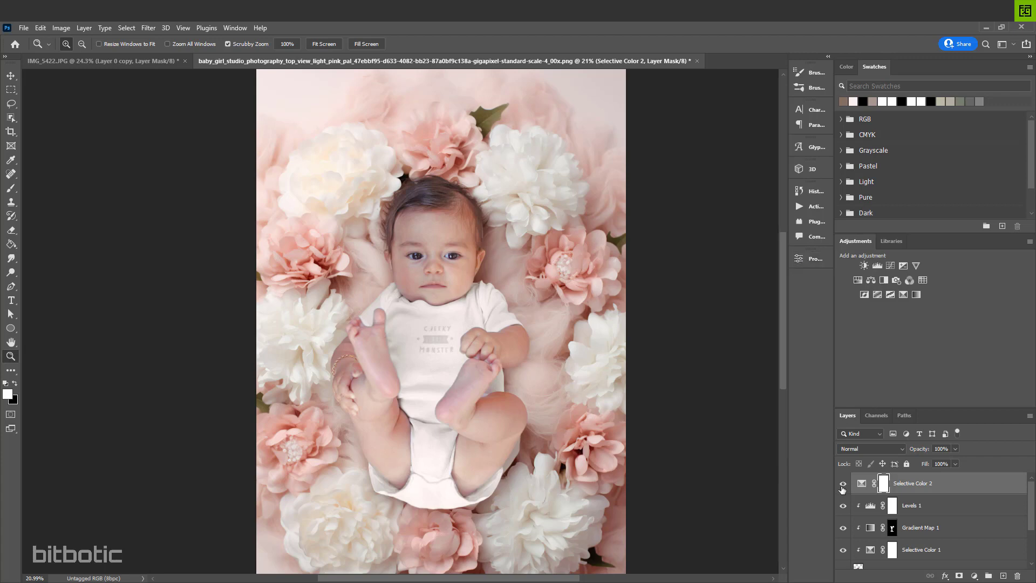
# Compare the image with and without the top Selective Color adjustment, and review the finished composite in full-screen mode
pyautogui.click(843, 485)
pyautogui.click(843, 485)
pyautogui.moveTo(492, 274); pyautogui.dragTo(519, 341)
pyautogui.scroll(-3, 529, 276)
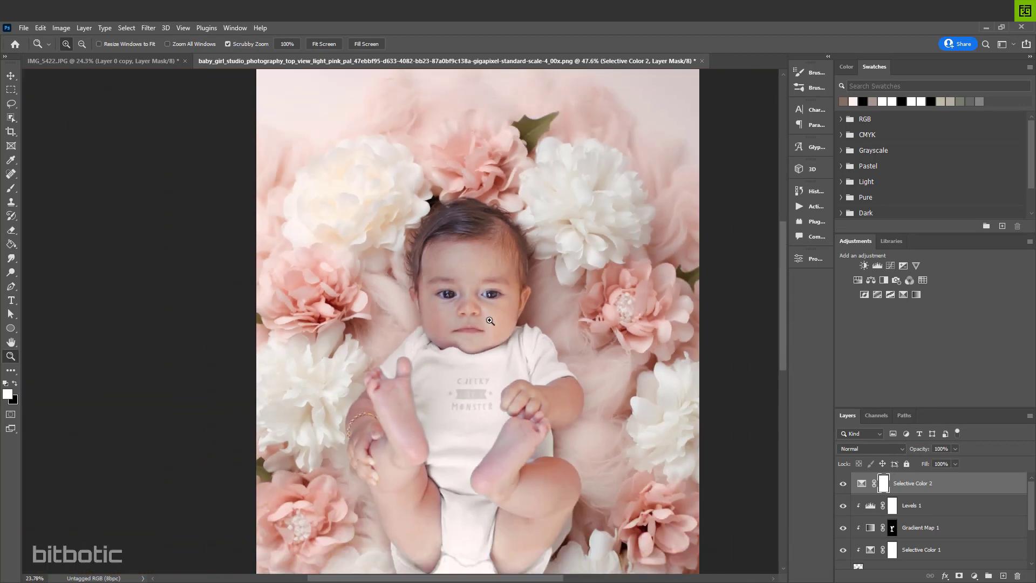
pyautogui.press('f')
pyautogui.press('f')
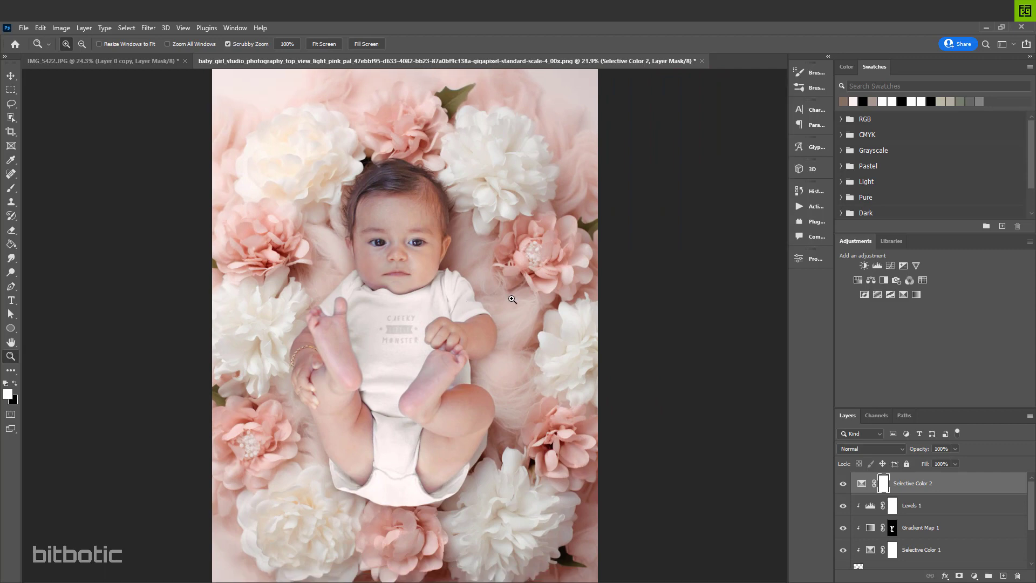
pyautogui.moveTo(526, 271); pyautogui.dragTo(495, 339)
pyautogui.scroll(2, 494, 339)
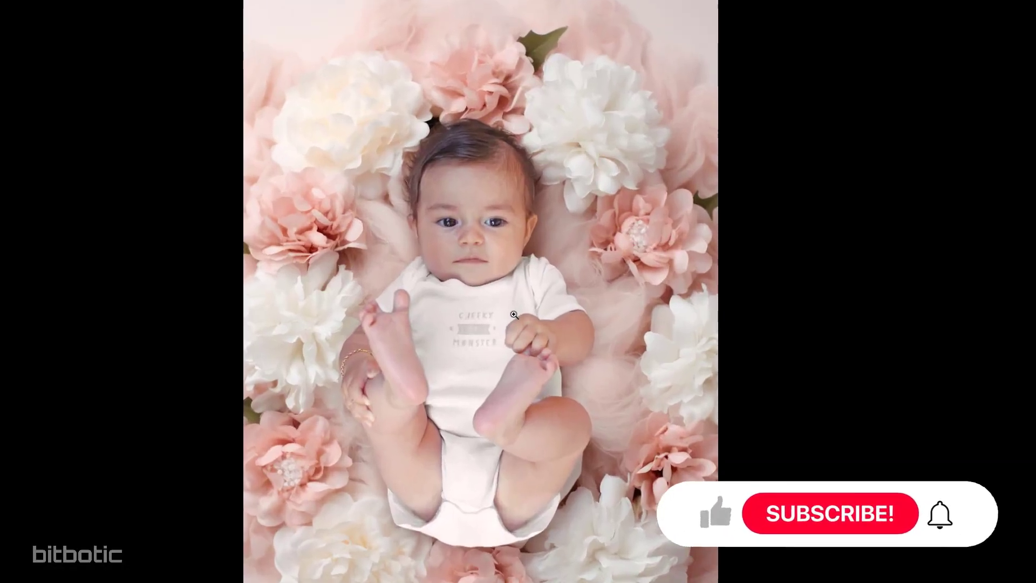